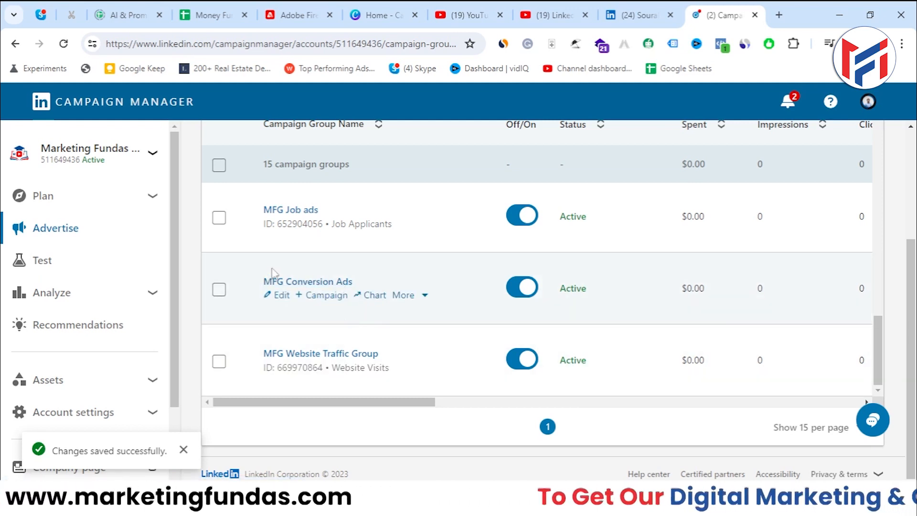
# Create a new campaign in the MFG Conversion Ads group and proceed to the campaign setup
pyautogui.click(328, 296)
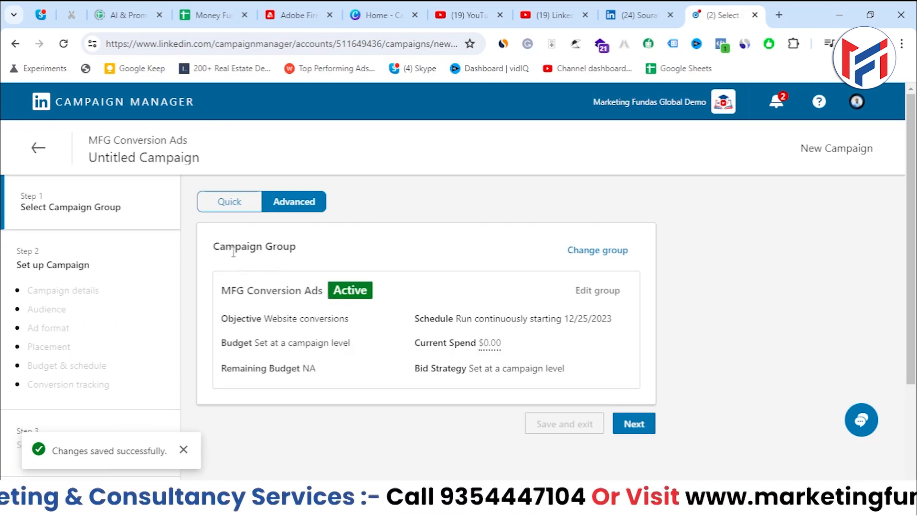
pyautogui.tripleClick(233, 252)
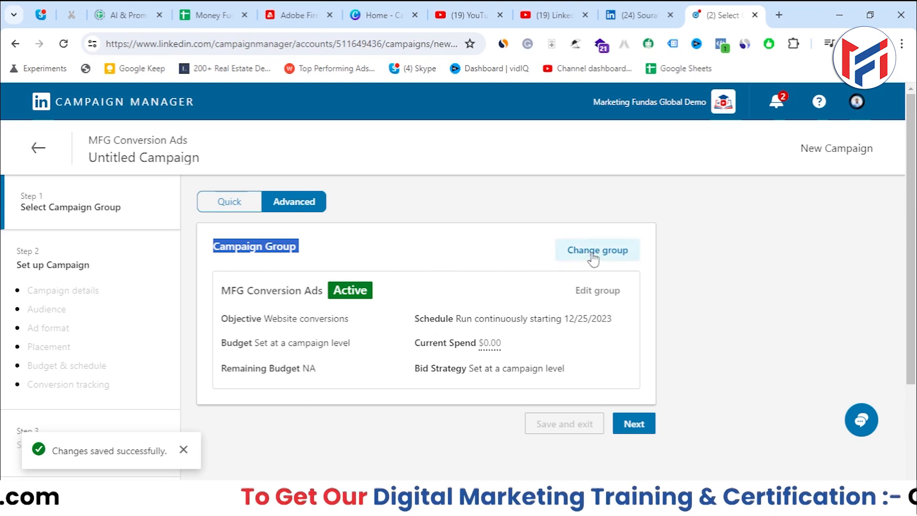
pyautogui.click(523, 236)
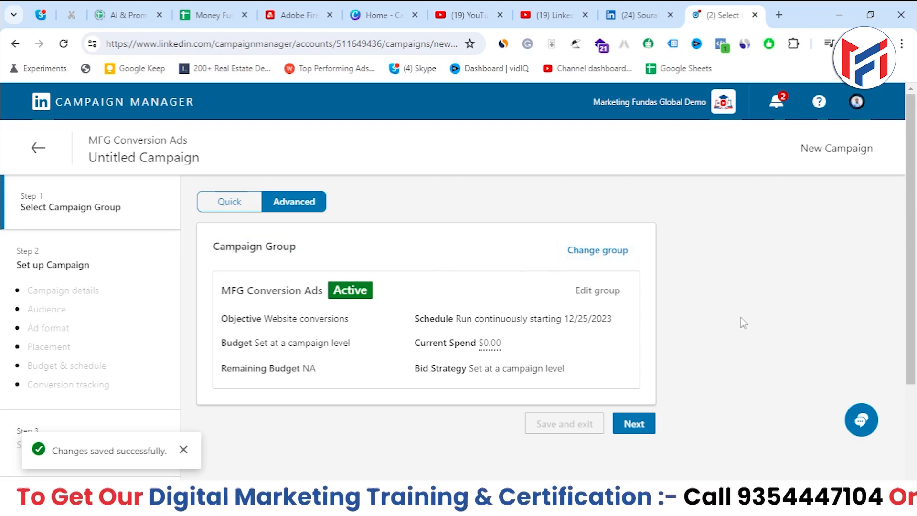
pyautogui.click(636, 425)
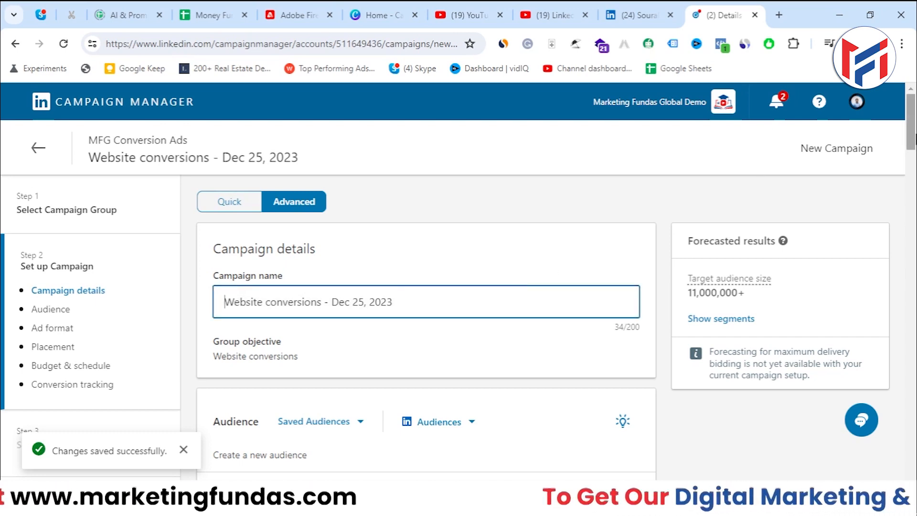
# Name the campaign "MFG Website conversions - Dec 25, 2023" by adding the MFG prefix to the default name
pyautogui.moveTo(916, 134); pyautogui.dragTo(916, 149)
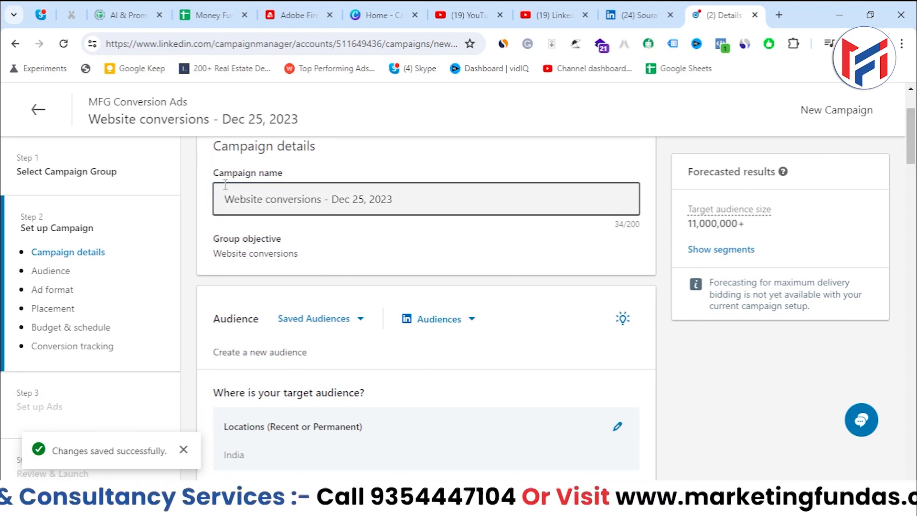
pyautogui.write('MFG')
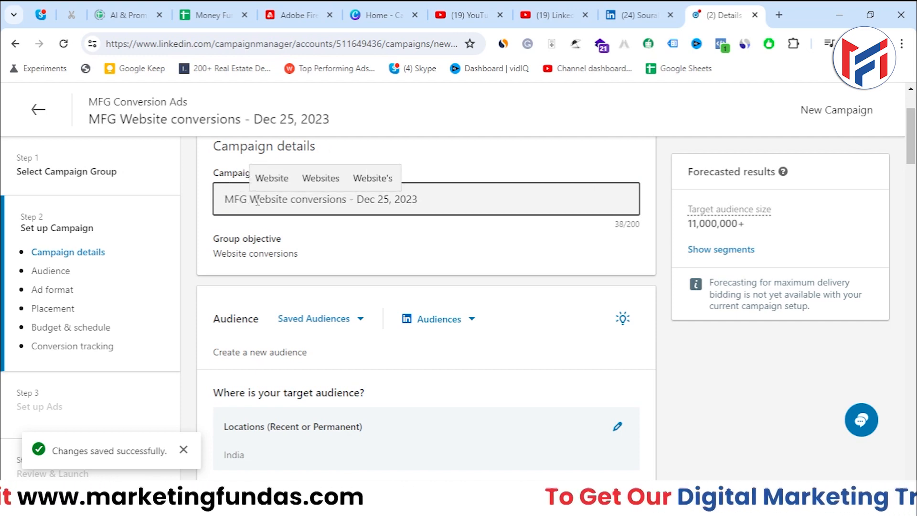
pyautogui.moveTo(418, 198); pyautogui.dragTo(224, 199)
pyautogui.click(366, 250)
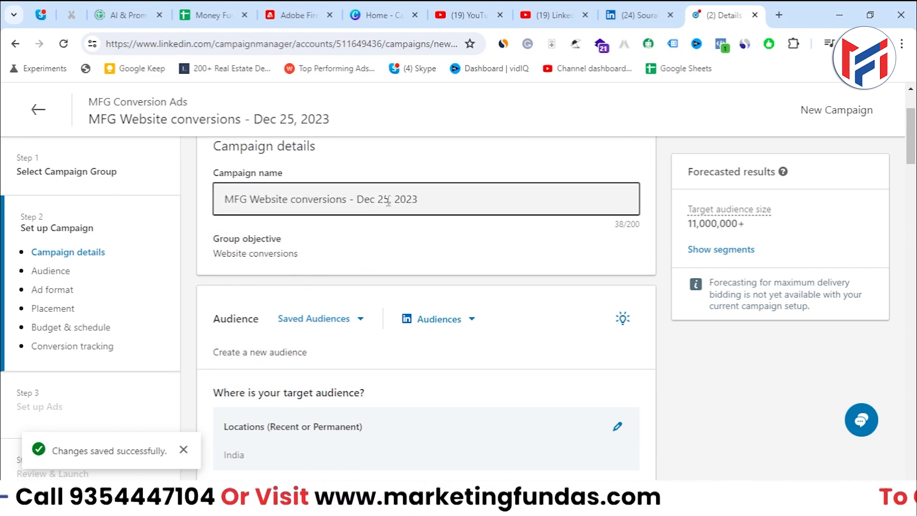
pyautogui.click(423, 238)
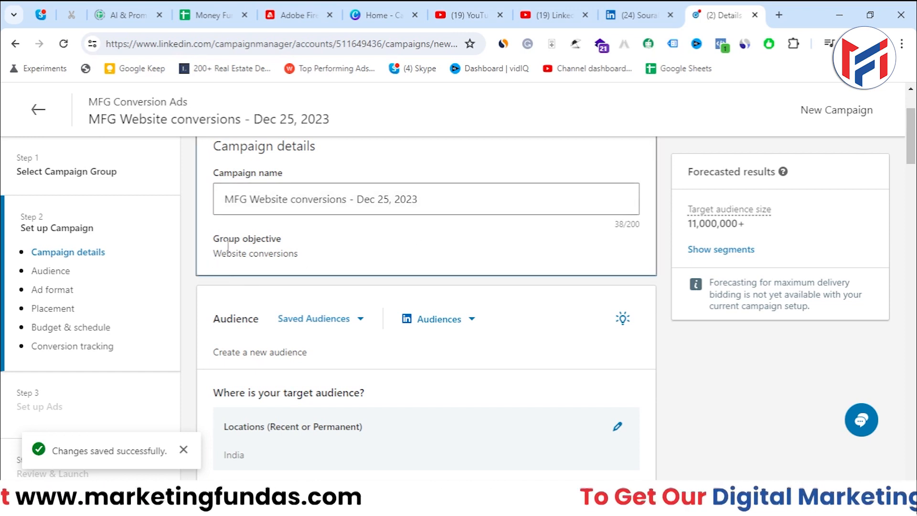
# Check the campaign's group objective and look through the saved audiences available for targeting
pyautogui.moveTo(221, 241); pyautogui.dragTo(216, 261)
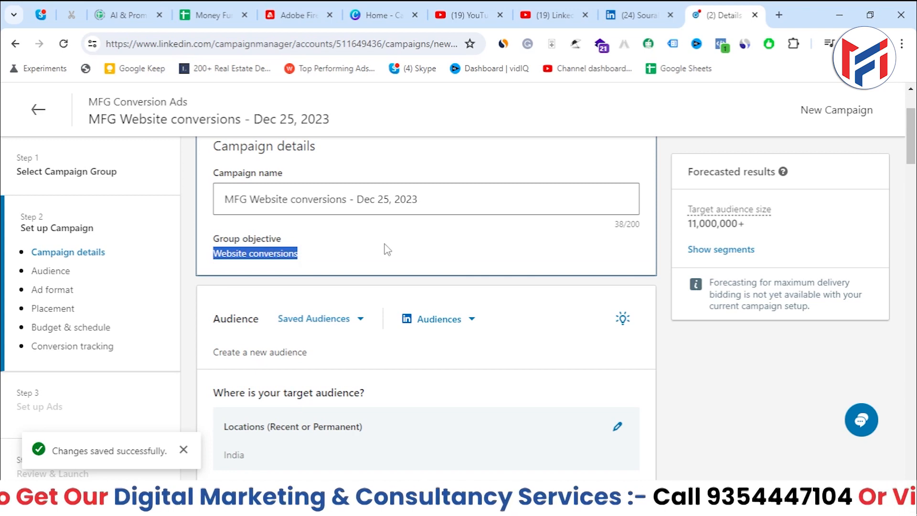
pyautogui.scroll(-3, 387, 249)
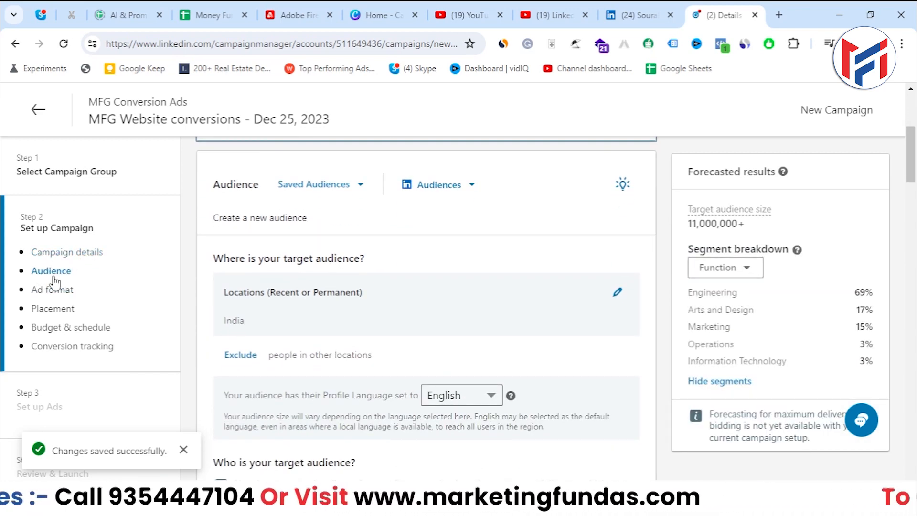
pyautogui.scroll(2, 324, 252)
pyautogui.scroll(-2, 325, 252)
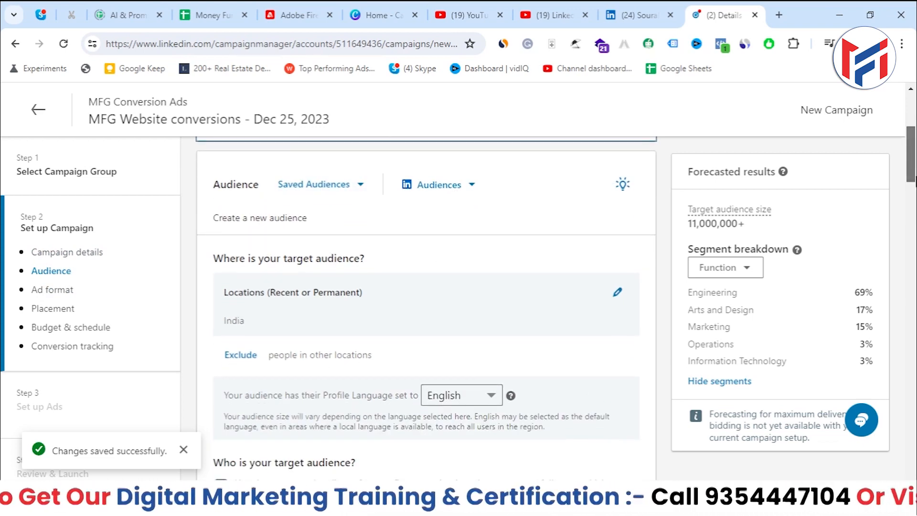
pyautogui.scroll(-1, 912, 177)
pyautogui.scroll(1, 911, 176)
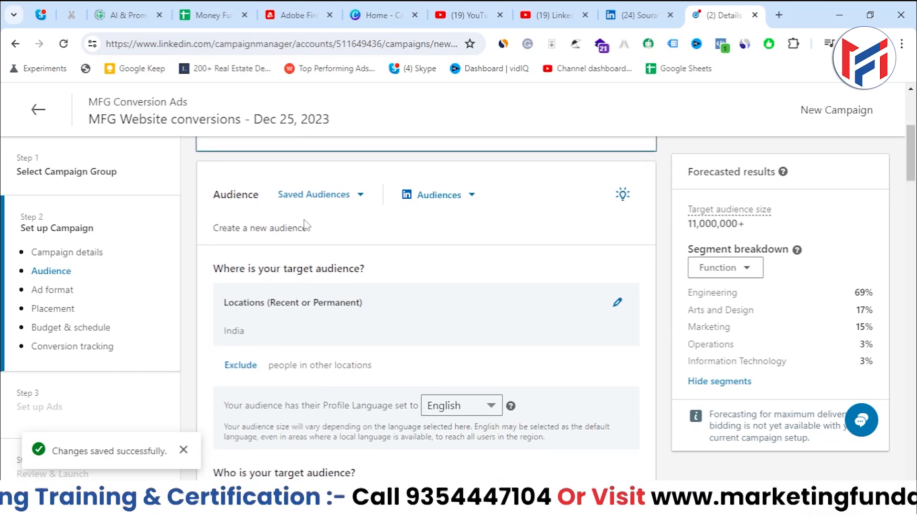
pyautogui.click(315, 196)
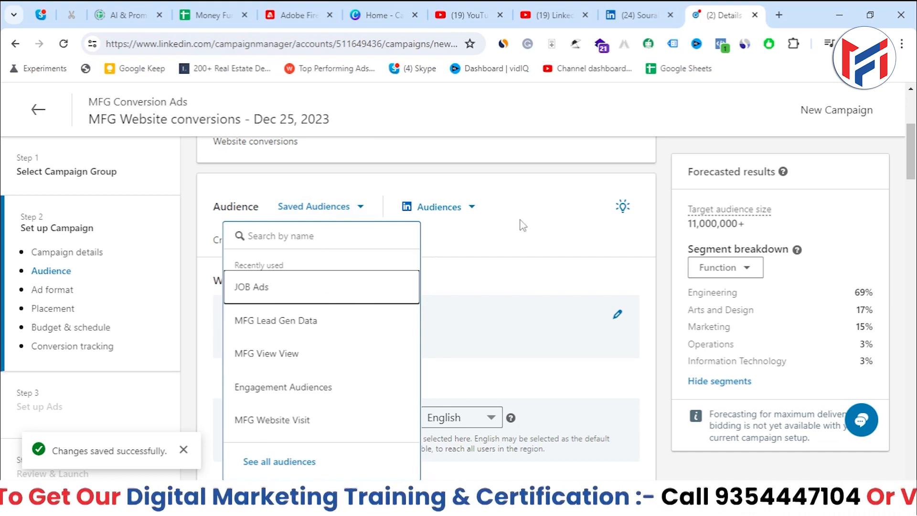
pyautogui.click(515, 175)
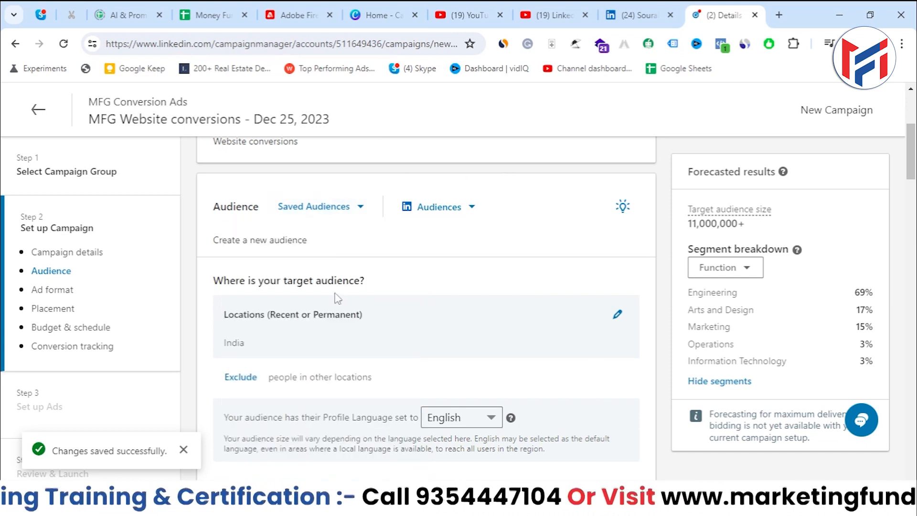
# Browse the list of LinkedIn's predefined audiences without choosing one
pyautogui.click(421, 208)
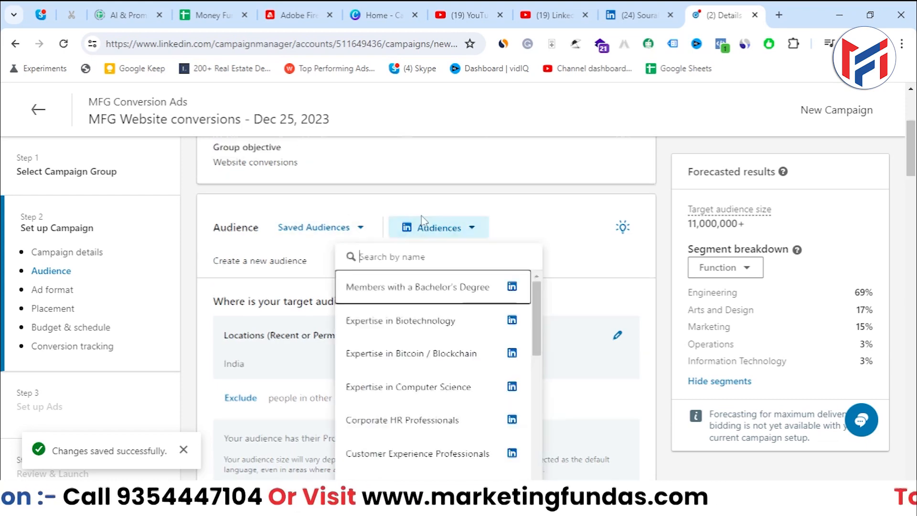
pyautogui.scroll(-2, 421, 221)
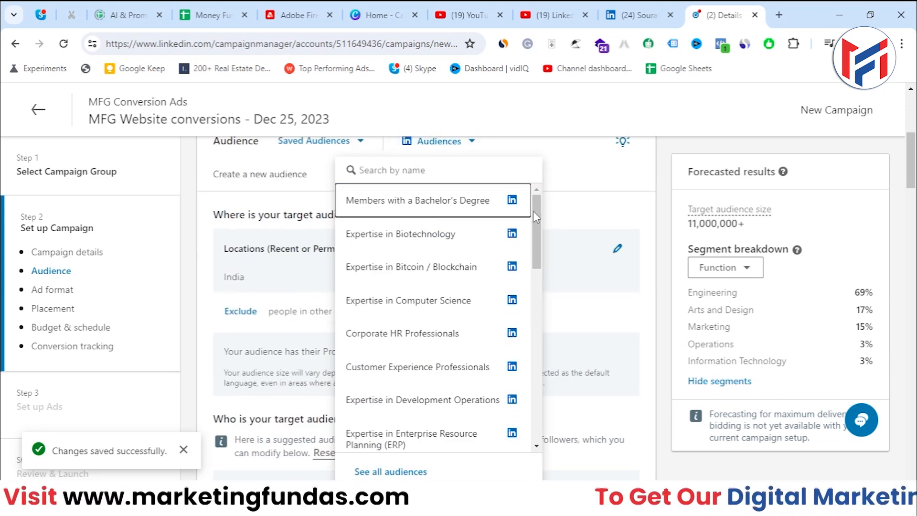
pyautogui.moveTo(534, 211)
pyautogui.mouseDown()
pyautogui.moveTo(535, 239)
pyautogui.moveTo(538, 191)
pyautogui.moveTo(535, 241)
pyautogui.moveTo(535, 220)
pyautogui.mouseUp()
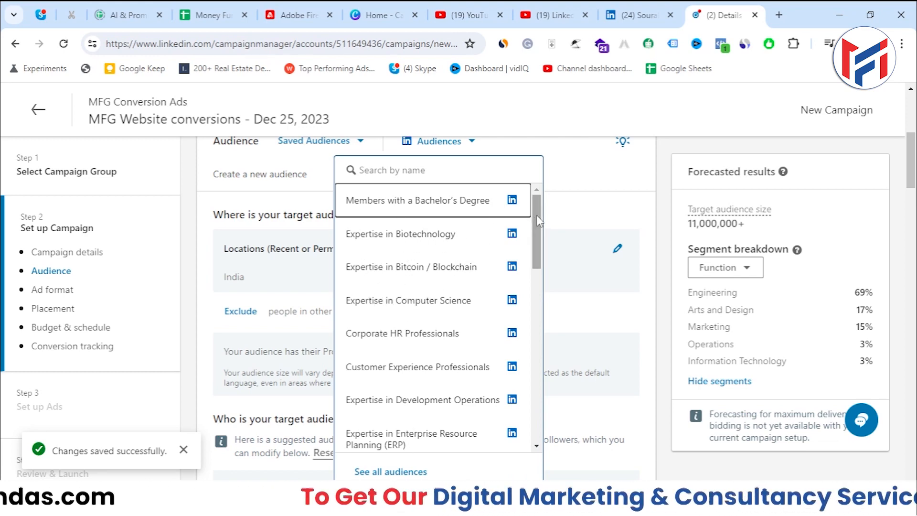
pyautogui.moveTo(537, 215)
pyautogui.mouseDown()
pyautogui.moveTo(540, 358)
pyautogui.moveTo(537, 218)
pyautogui.moveTo(556, 438)
pyautogui.moveTo(531, 200)
pyautogui.mouseUp()
pyautogui.scroll(-5, 468, 258)
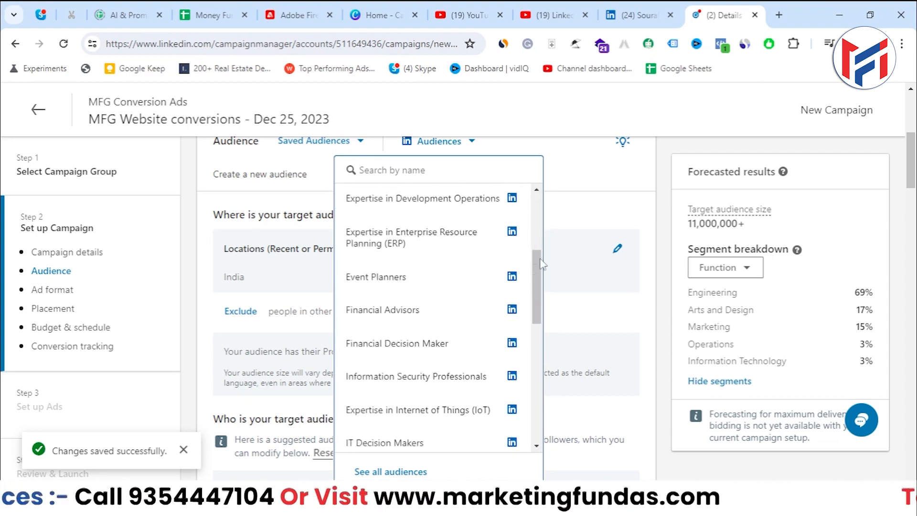
pyautogui.click(629, 198)
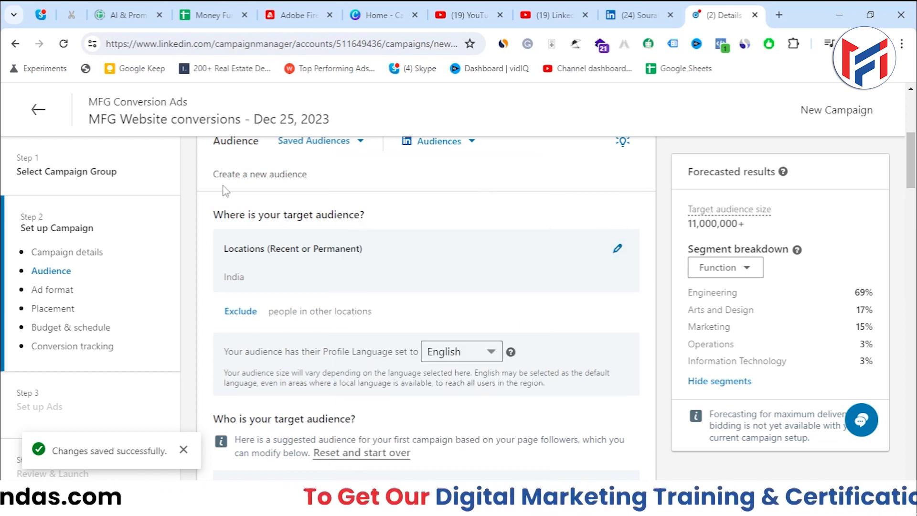
pyautogui.tripleClick(229, 174)
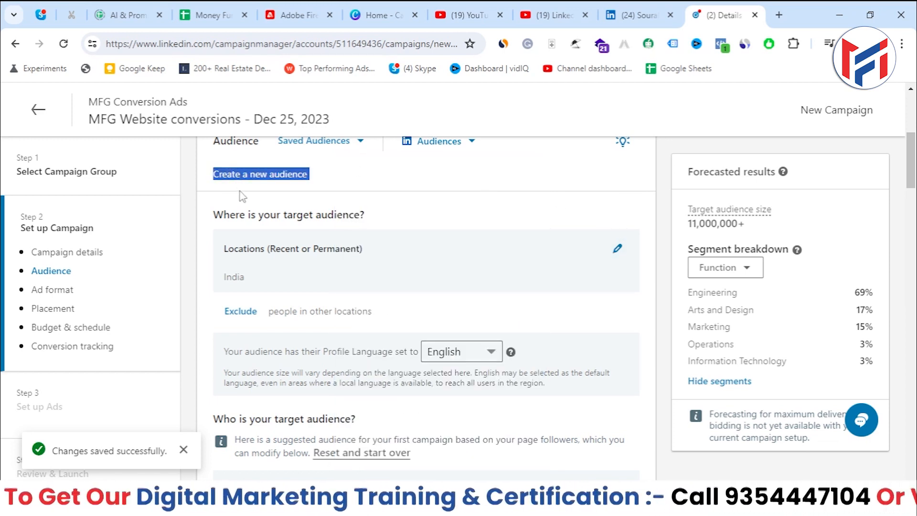
pyautogui.scroll(1, 242, 197)
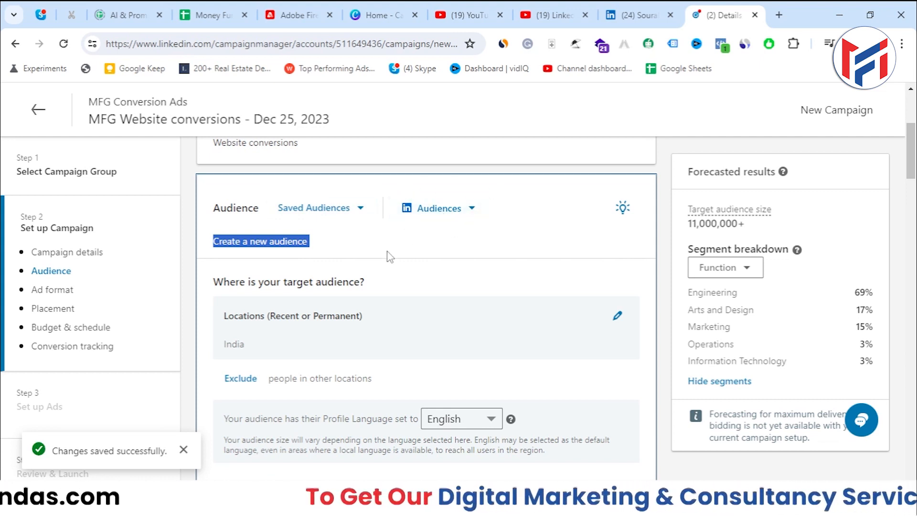
pyautogui.click(339, 267)
pyautogui.tripleClick(251, 245)
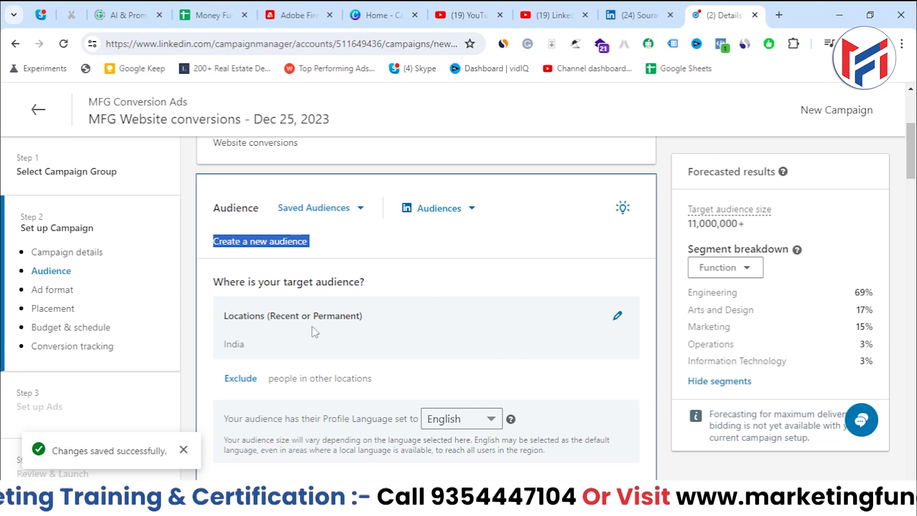
# Remove India from the new audience's target locations
pyautogui.click(618, 316)
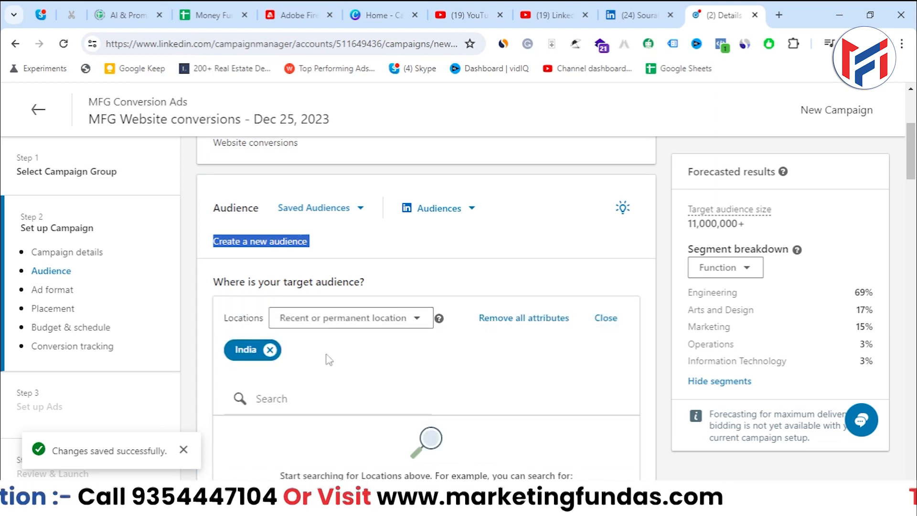
pyautogui.click(605, 319)
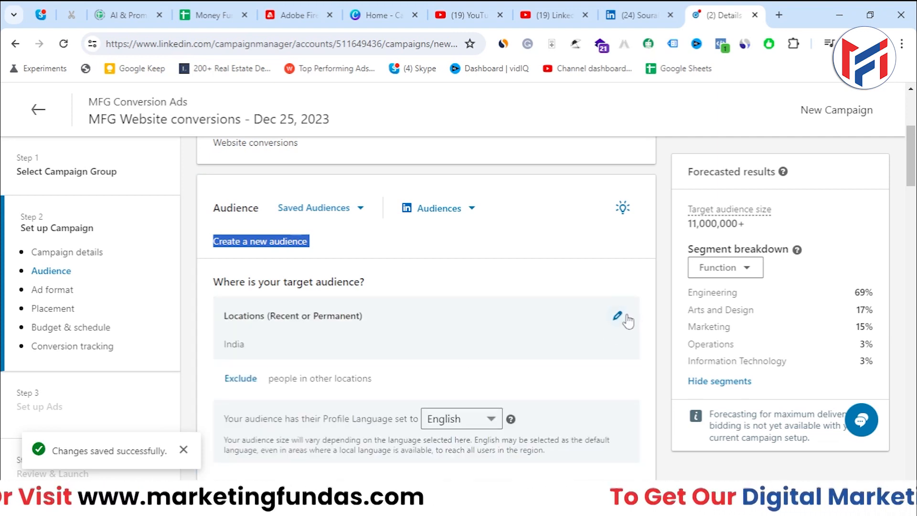
pyautogui.click(617, 318)
pyautogui.click(269, 349)
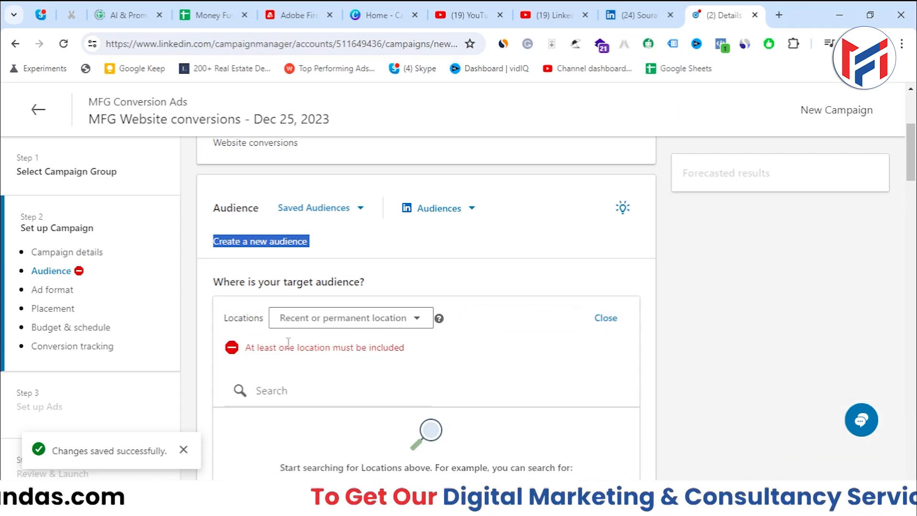
pyautogui.click(331, 318)
pyautogui.click(564, 316)
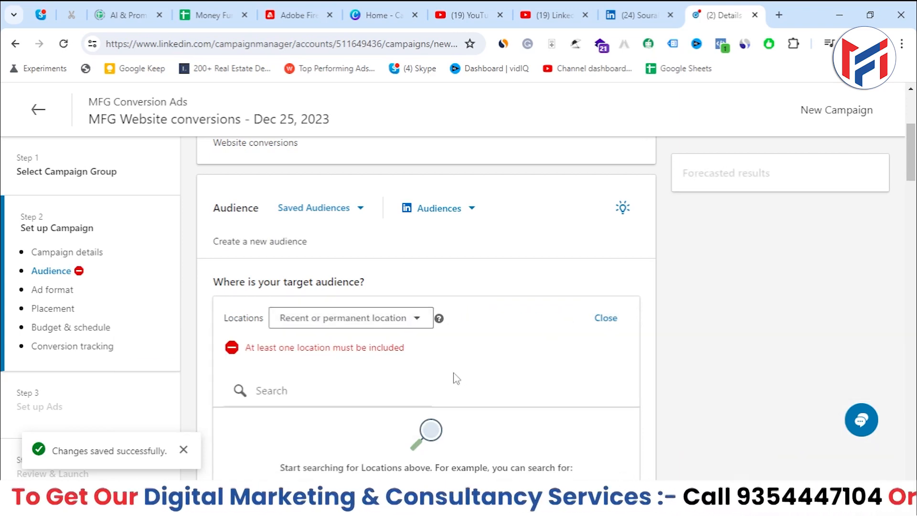
# Search the locations for "United sta" and add United States as a target location
pyautogui.scroll(-1, 329, 321)
pyautogui.click(330, 320)
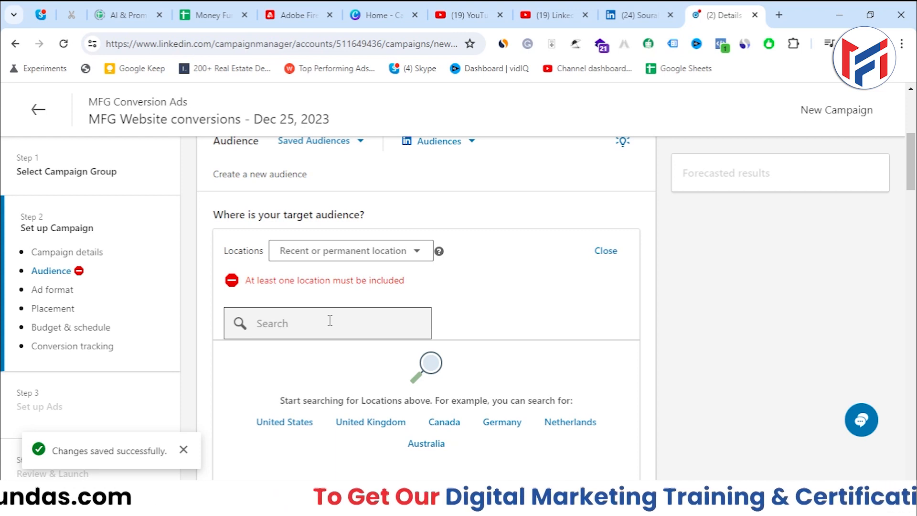
pyautogui.write('United ')
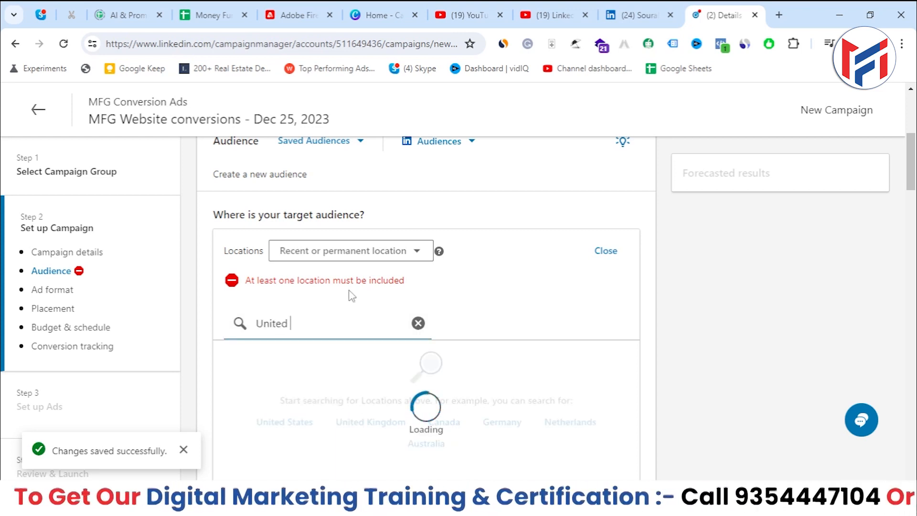
pyautogui.write('sta')
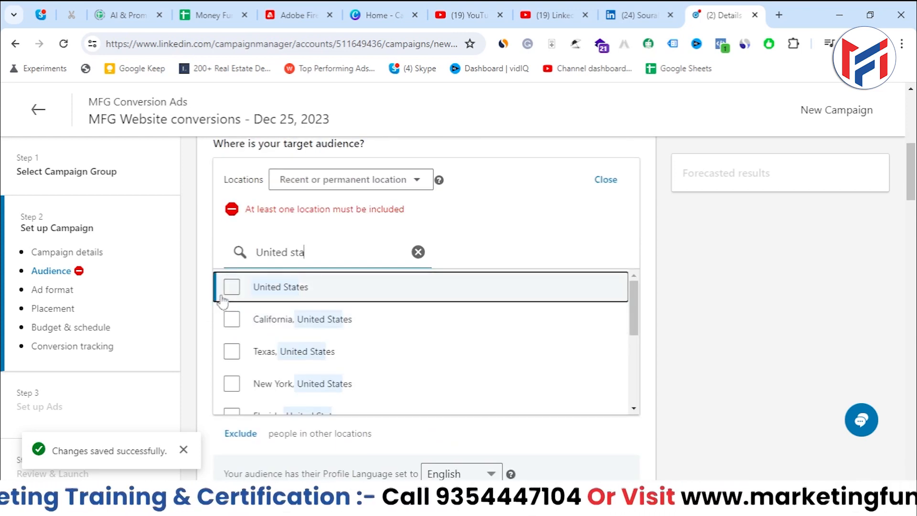
pyautogui.click(223, 295)
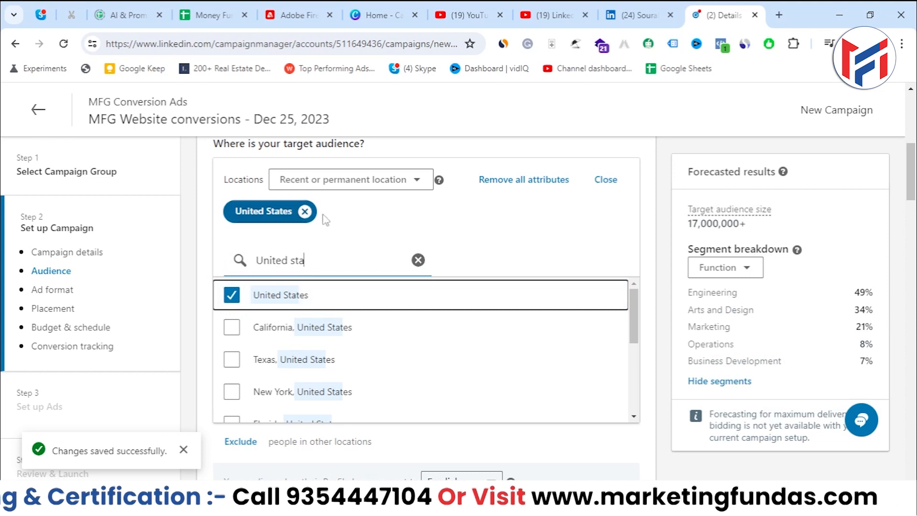
# Search the locations for "montre" and add Montreal, Quebec, Canada to the target locations
pyautogui.click(418, 260)
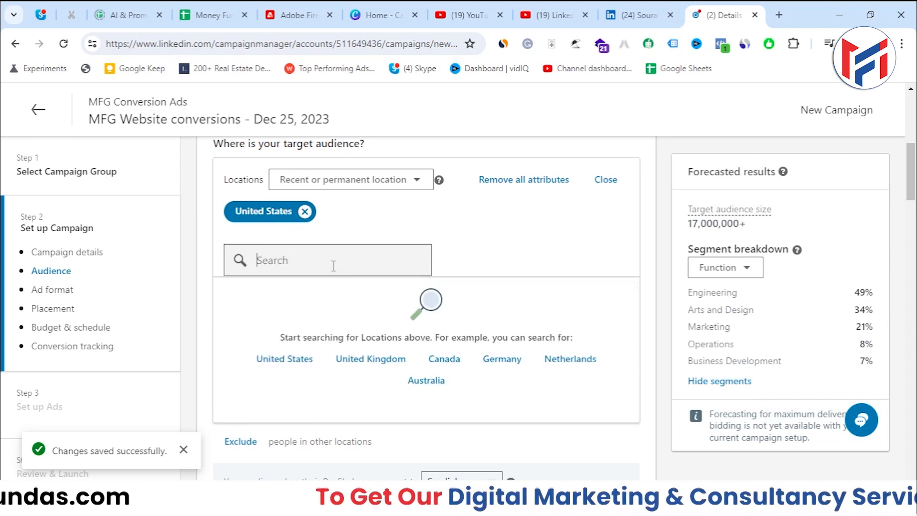
pyautogui.write('motre')
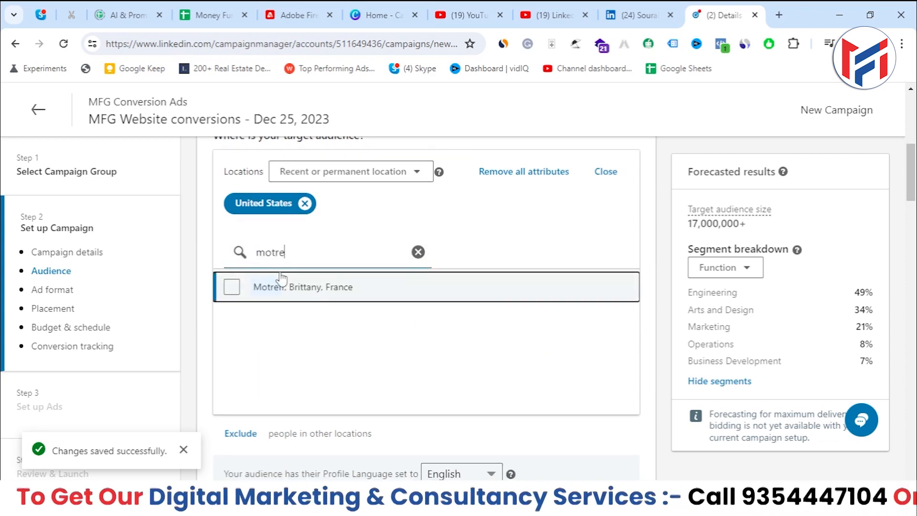
pyautogui.press('BackSpace')
pyautogui.press('BackSpace')
pyautogui.press('BackSpace')
pyautogui.write('ntre')
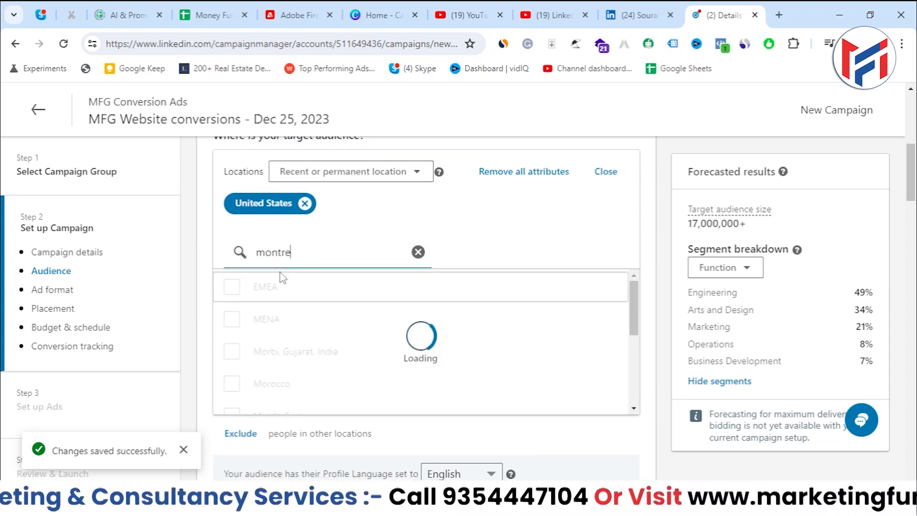
pyautogui.click(283, 285)
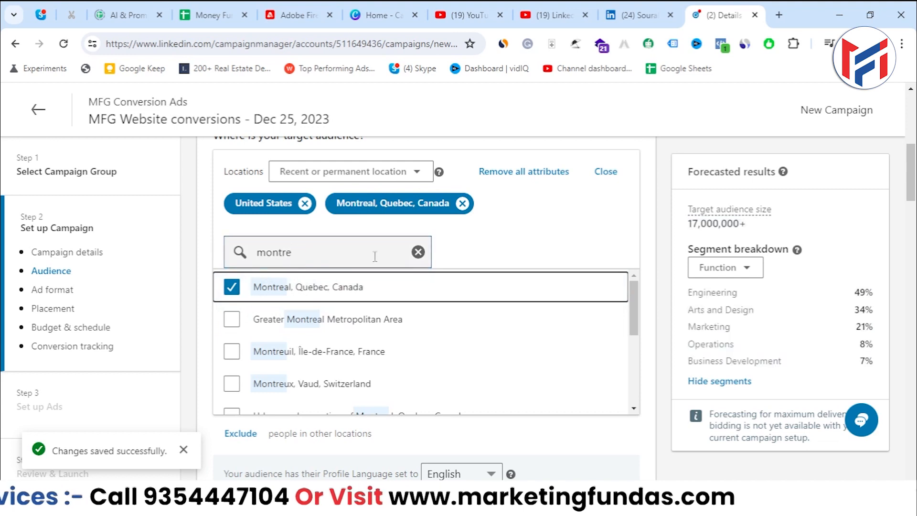
# Search the locations for "delhi" and add Delhi, India to the target locations
pyautogui.doubleClick(401, 253)
pyautogui.write('delhi')
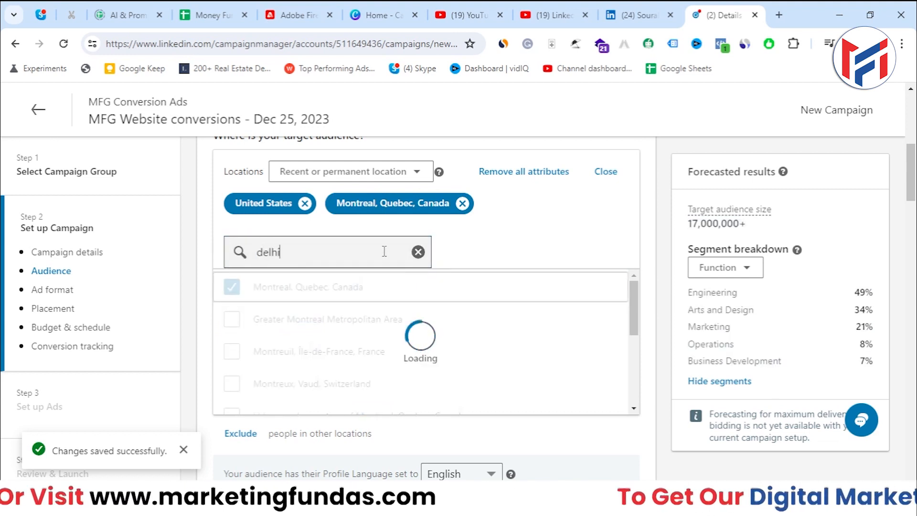
pyautogui.press('Return')
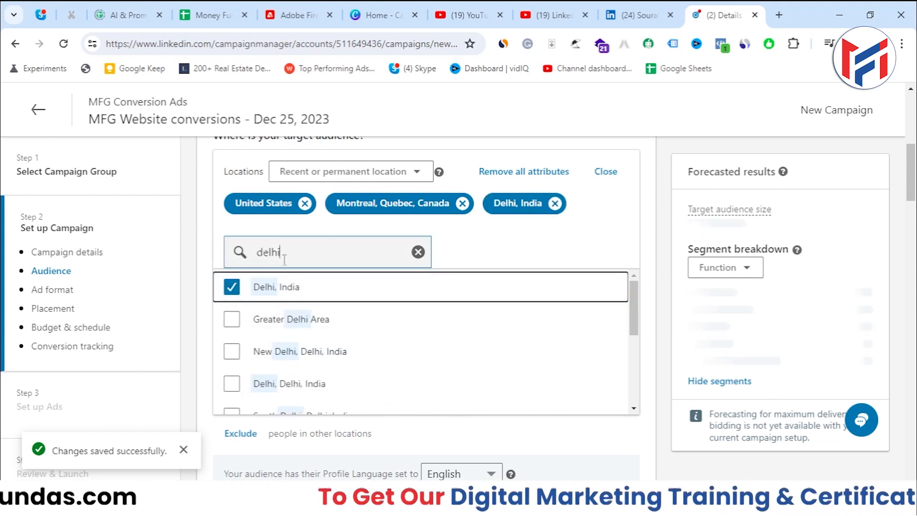
# Search the locations for "londo", add London, England, United Kingdom as a target location, and clear the search
pyautogui.doubleClick(285, 260)
pyautogui.press('BackSpace')
pyautogui.write('londo')
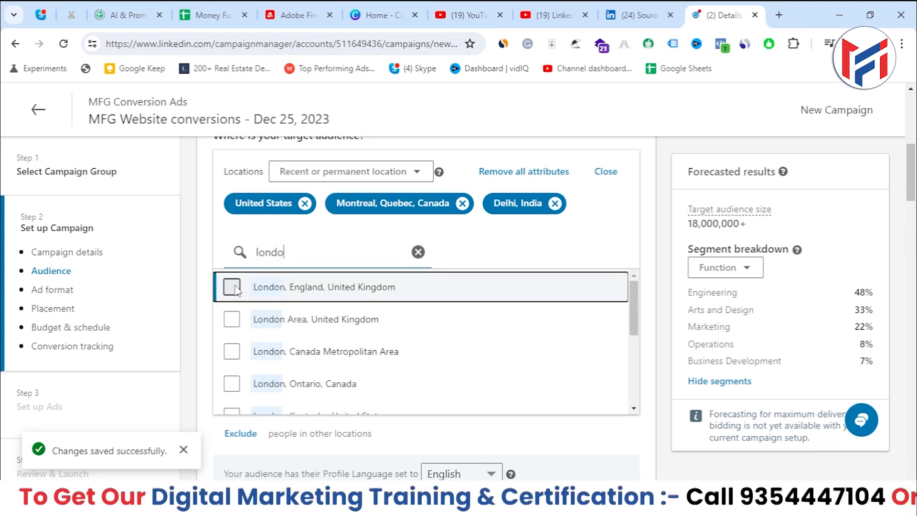
pyautogui.click(234, 288)
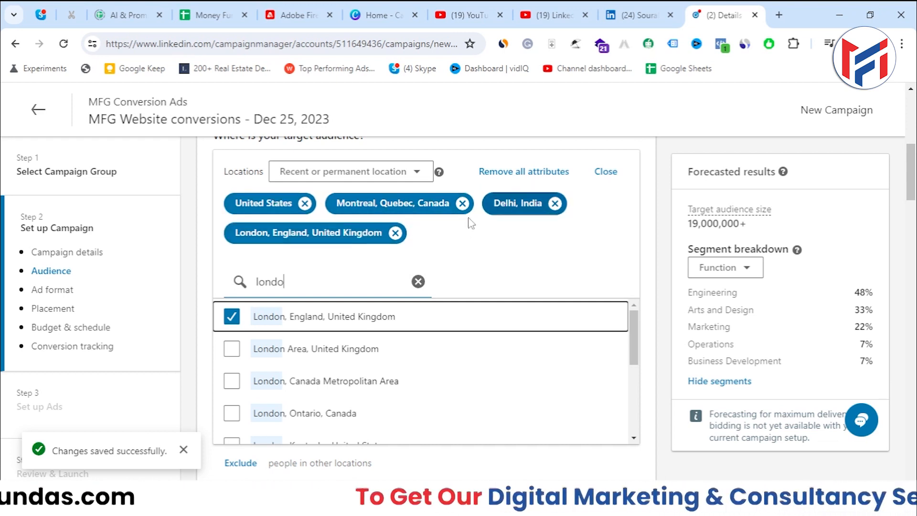
pyautogui.click(418, 281)
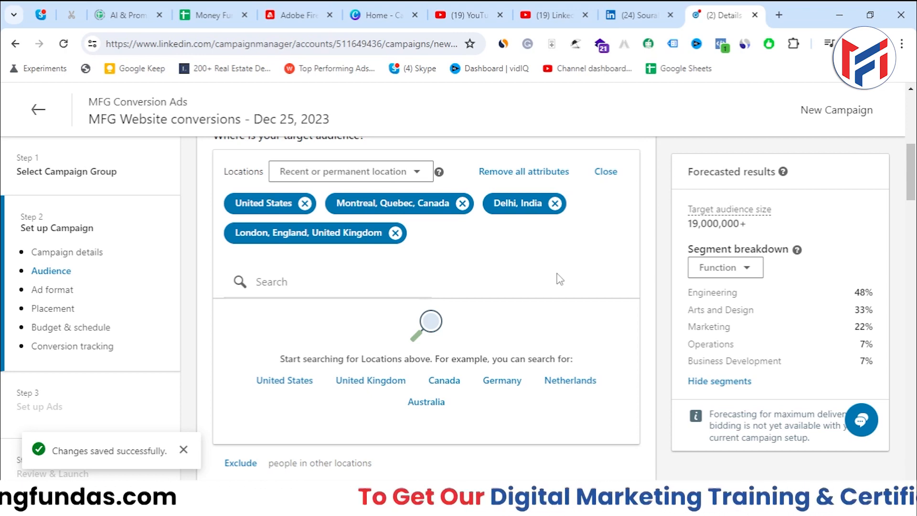
# Set the target location type to Permanent location
pyautogui.scroll(-2, 382, 245)
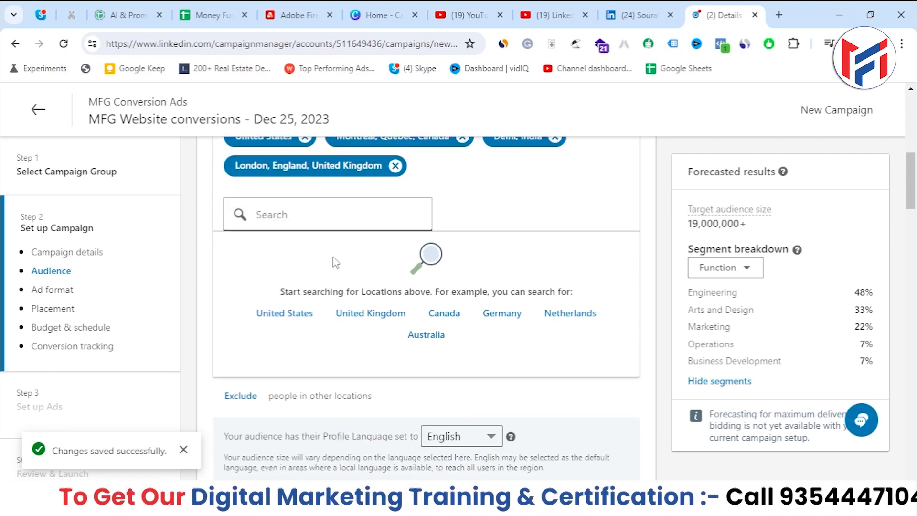
pyautogui.scroll(-2, 338, 270)
pyautogui.scroll(5, 323, 271)
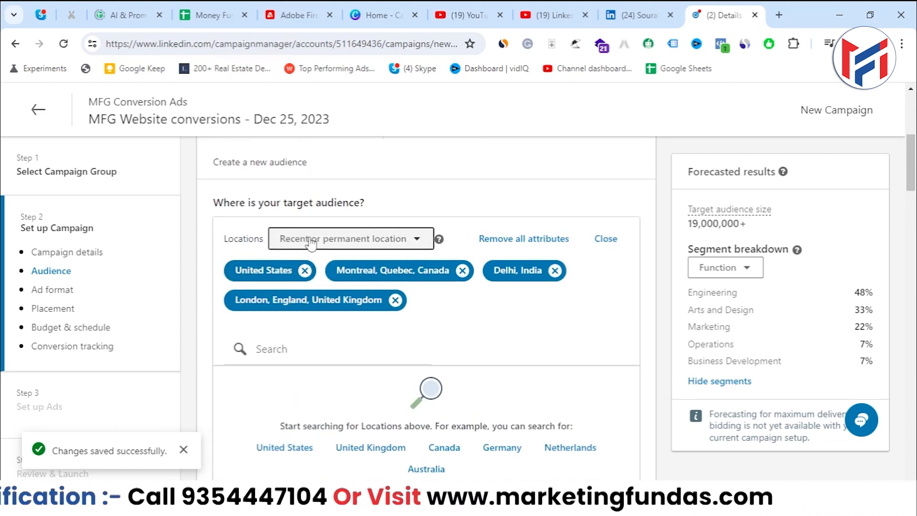
pyautogui.click(329, 241)
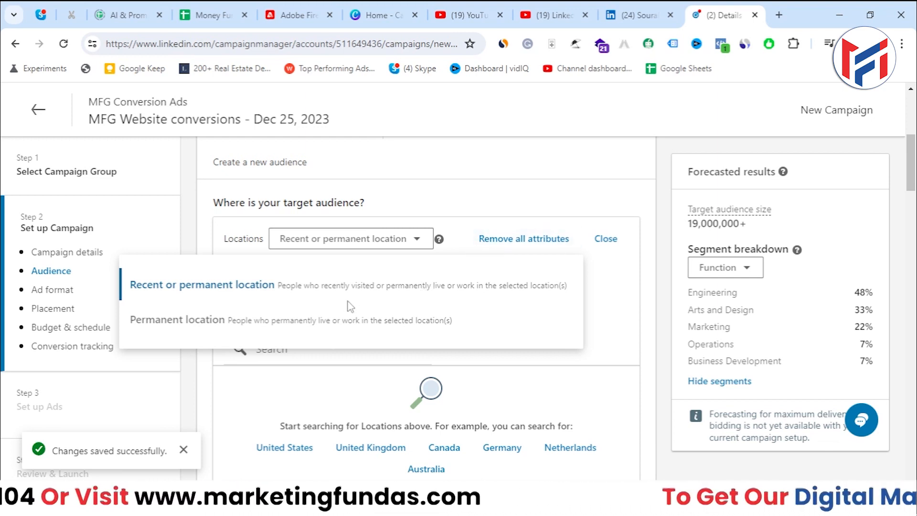
pyautogui.click(340, 330)
pyautogui.click(299, 239)
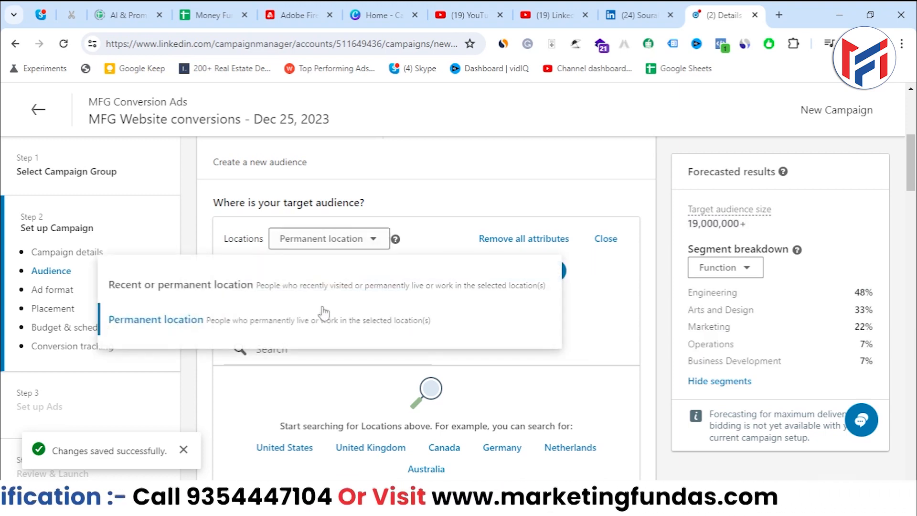
pyautogui.click(215, 321)
pyautogui.scroll(-1, 419, 308)
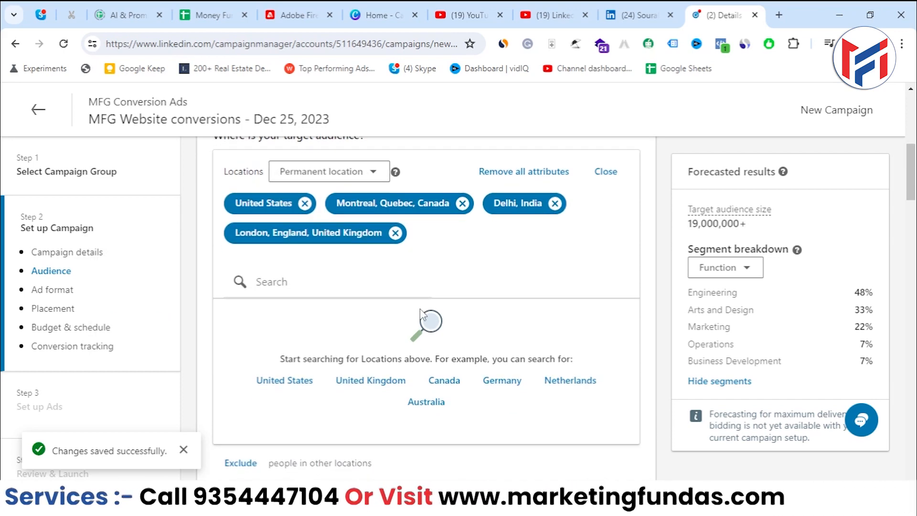
# Start a location exclusion, search it for "new", exclude New York, United States, and clear the search
pyautogui.scroll(-2, 420, 316)
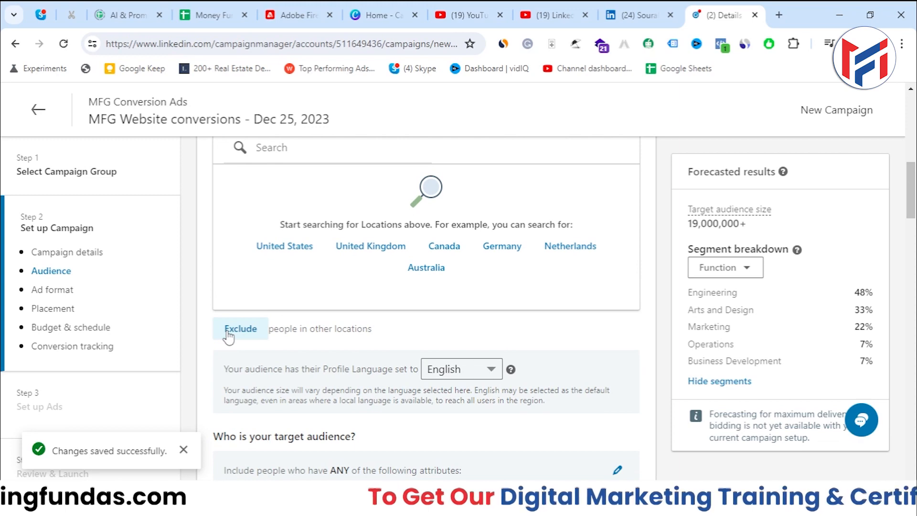
pyautogui.scroll(1, 229, 336)
pyautogui.scroll(1, 286, 331)
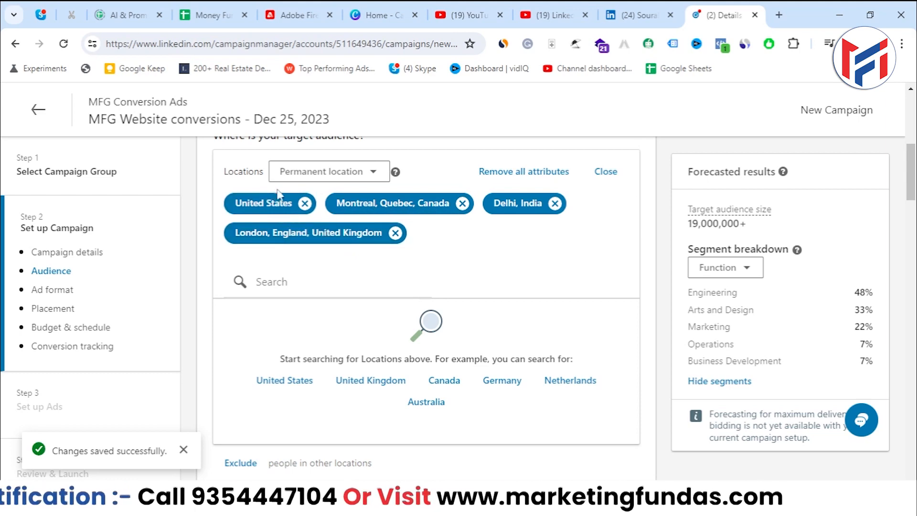
pyautogui.scroll(-2, 257, 307)
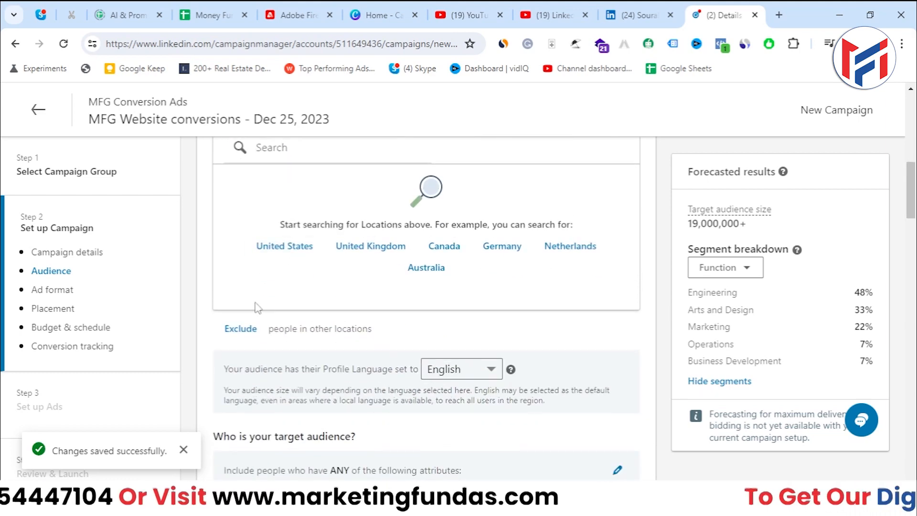
pyautogui.click(239, 330)
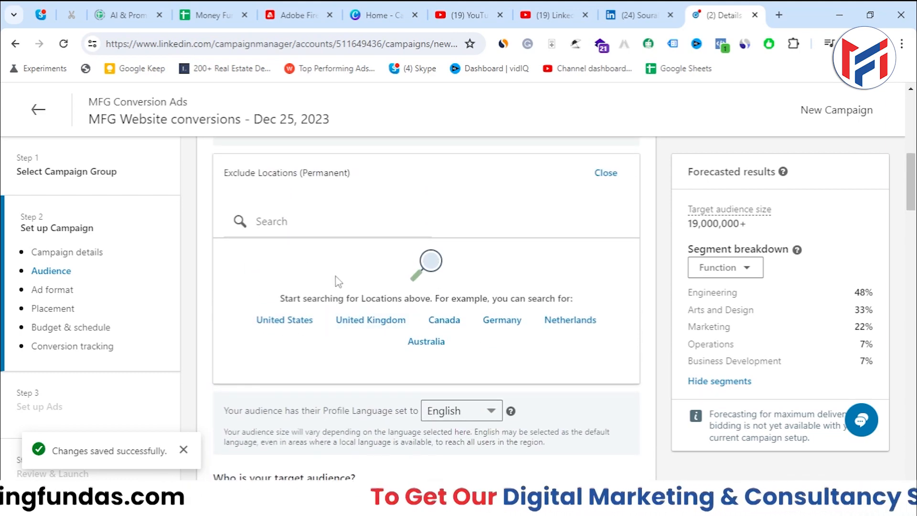
pyautogui.scroll(1, 337, 276)
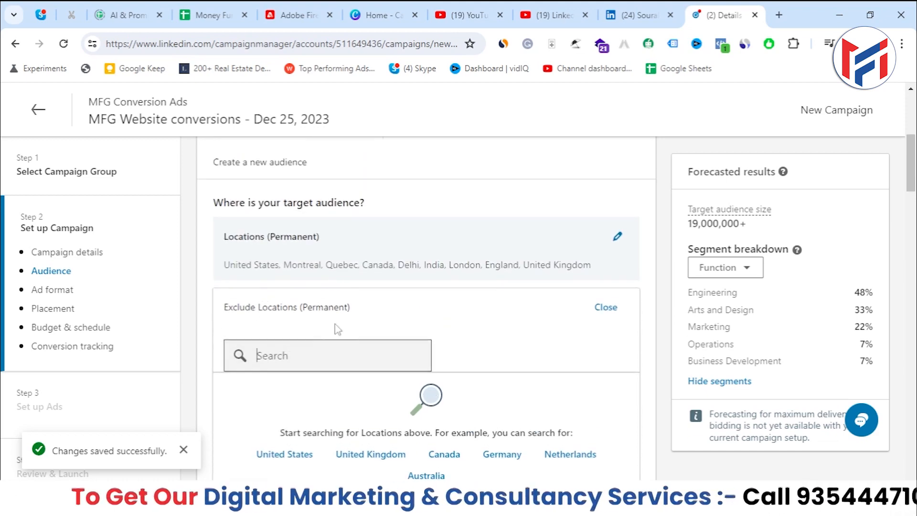
pyautogui.write('new')
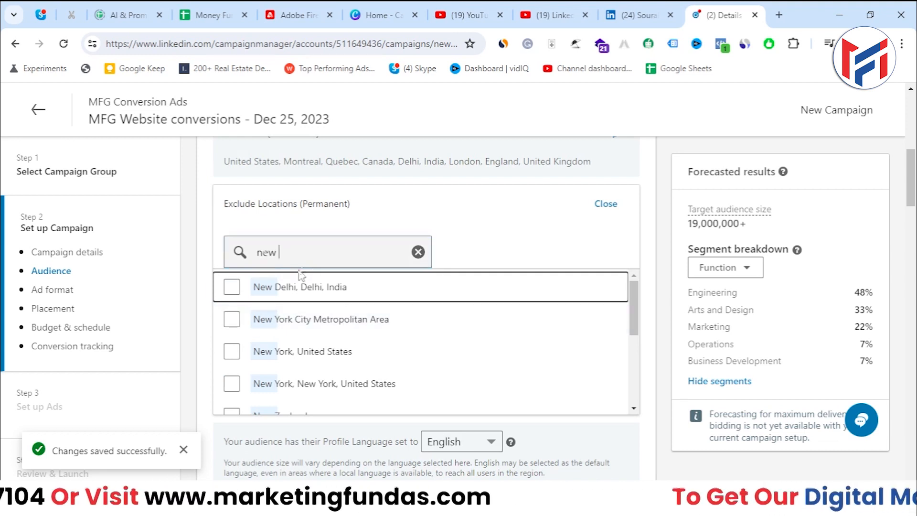
pyautogui.click(237, 357)
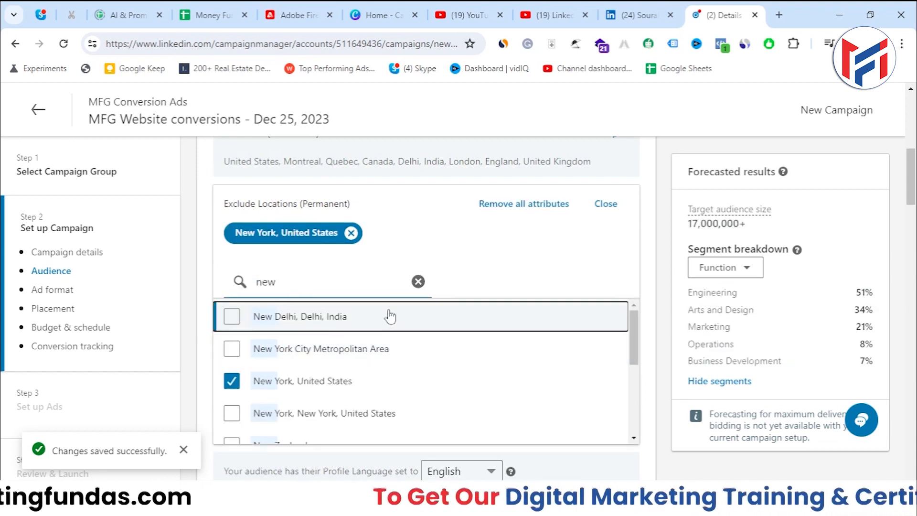
pyautogui.click(419, 282)
# Search the excluded locations for "south delhi", add South Delhi, Delhi, India, and close the exclusion editor
pyautogui.scroll(1, 233, 253)
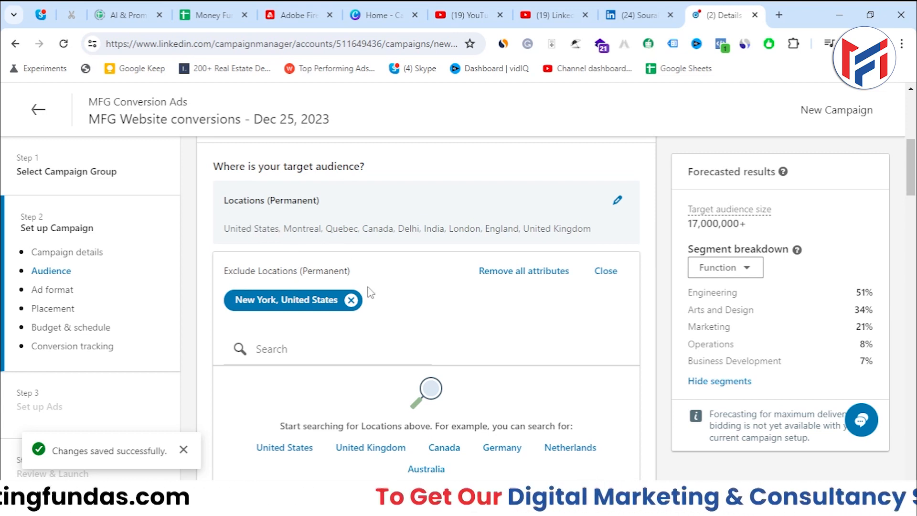
pyautogui.click(348, 354)
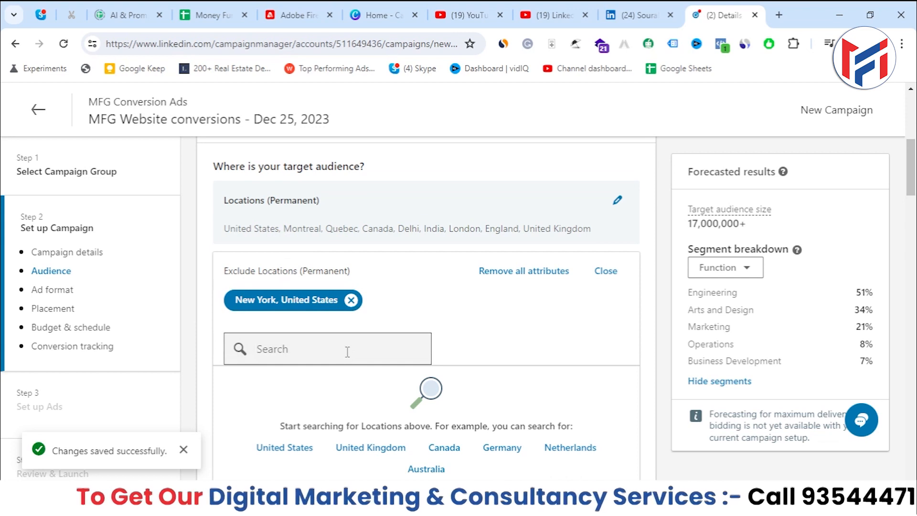
pyautogui.click(407, 261)
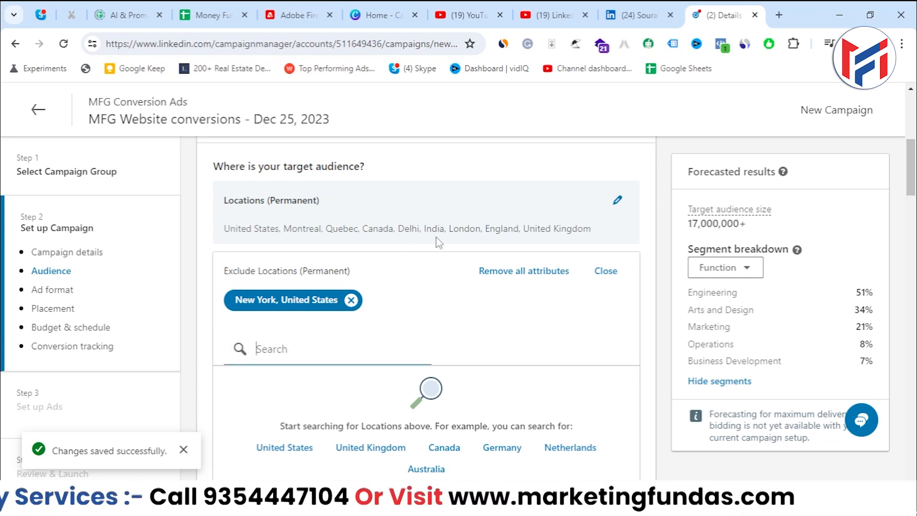
pyautogui.click(307, 359)
pyautogui.write('sou')
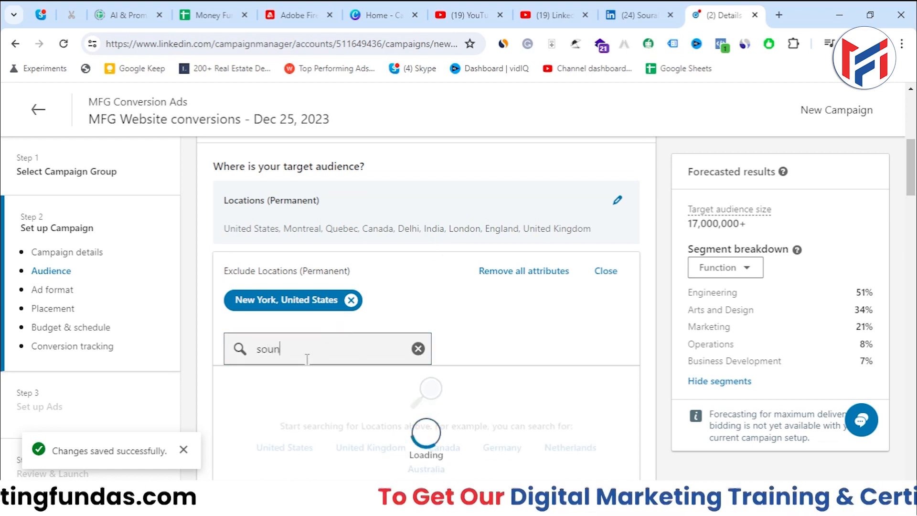
pyautogui.write('th ca')
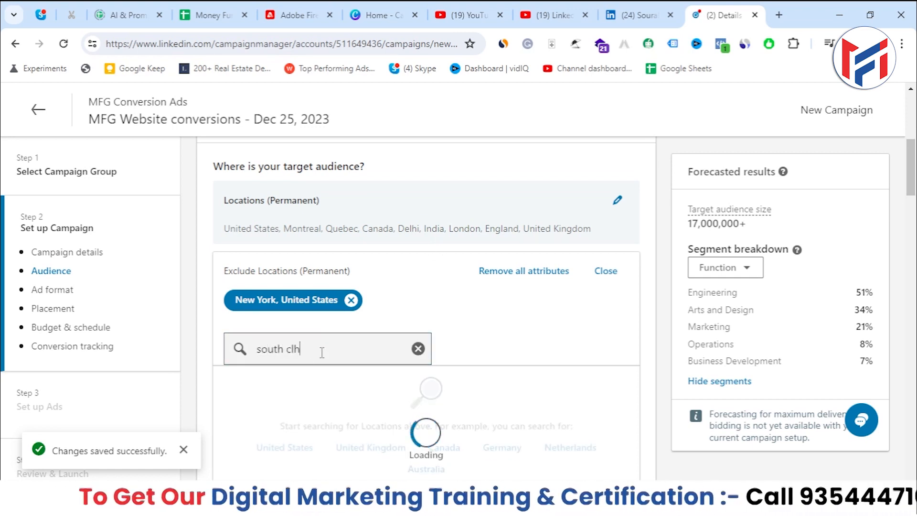
pyautogui.press('BackSpace')
pyautogui.write('del')
pyautogui.scroll(-2, 323, 356)
pyautogui.press('BackSpace')
pyautogui.press('BackSpace')
pyautogui.press('BackSpace')
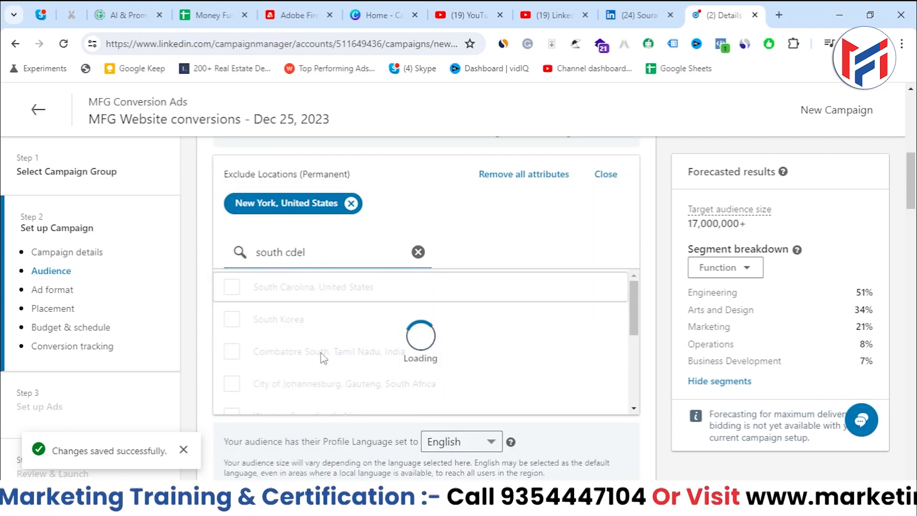
pyautogui.press('BackSpace')
pyautogui.write('delhi')
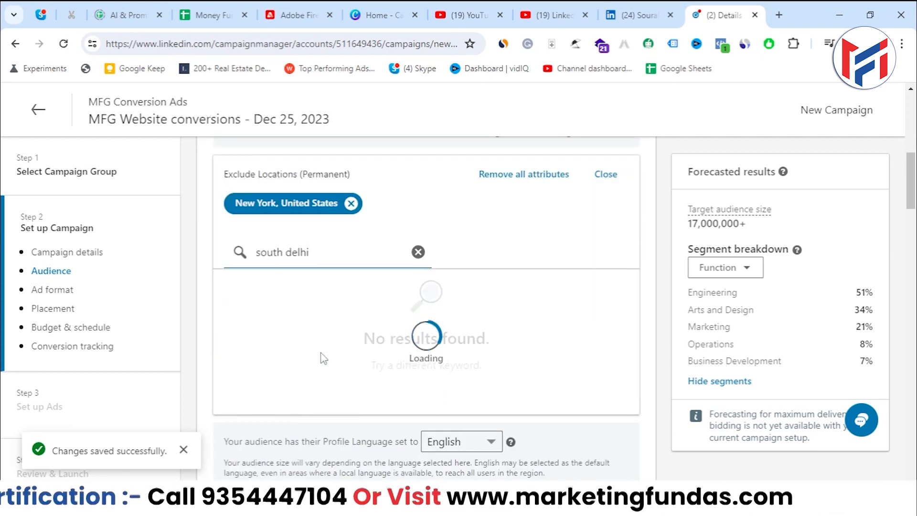
pyautogui.click(232, 286)
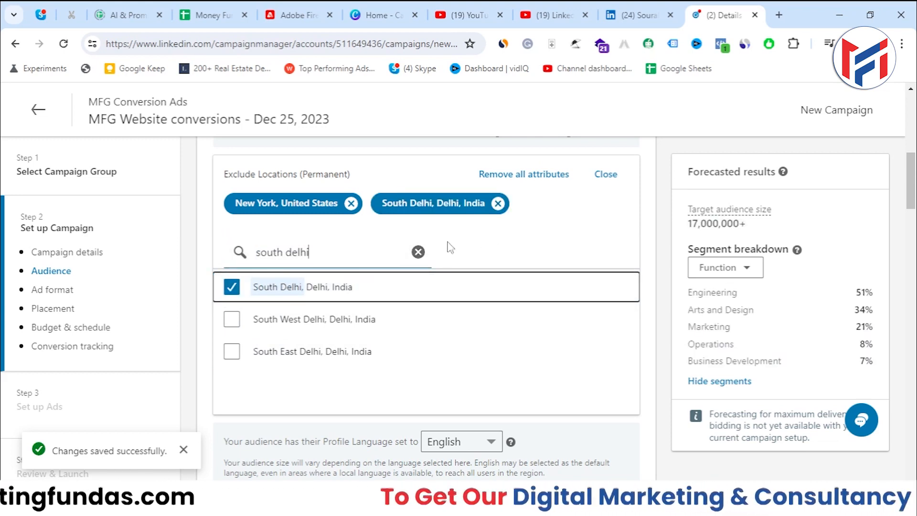
pyautogui.click(606, 174)
pyautogui.scroll(2, 544, 297)
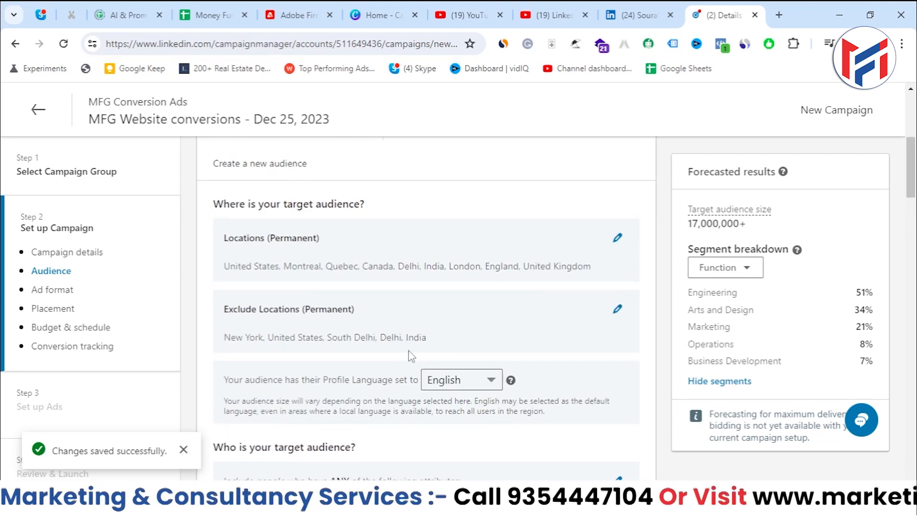
# Look through the available profile languages for the audience, leaving English selected
pyautogui.scroll(-3, 411, 356)
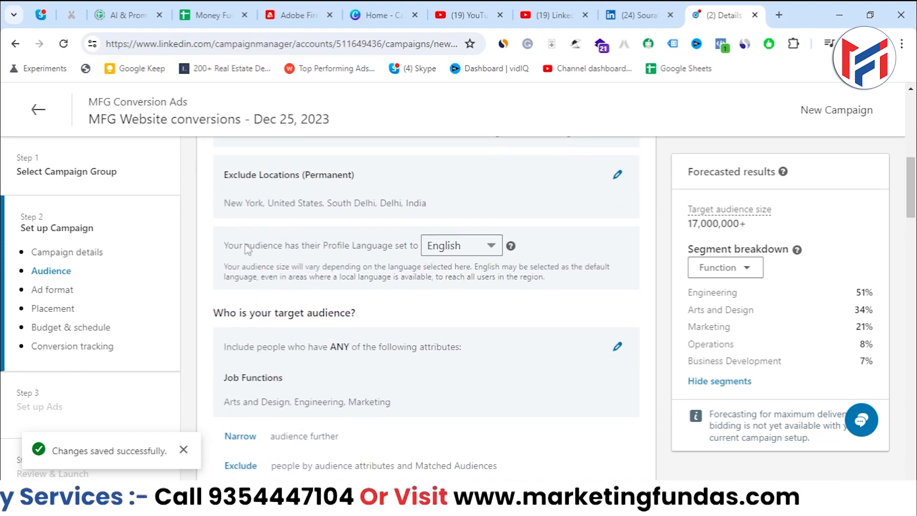
pyautogui.click(487, 245)
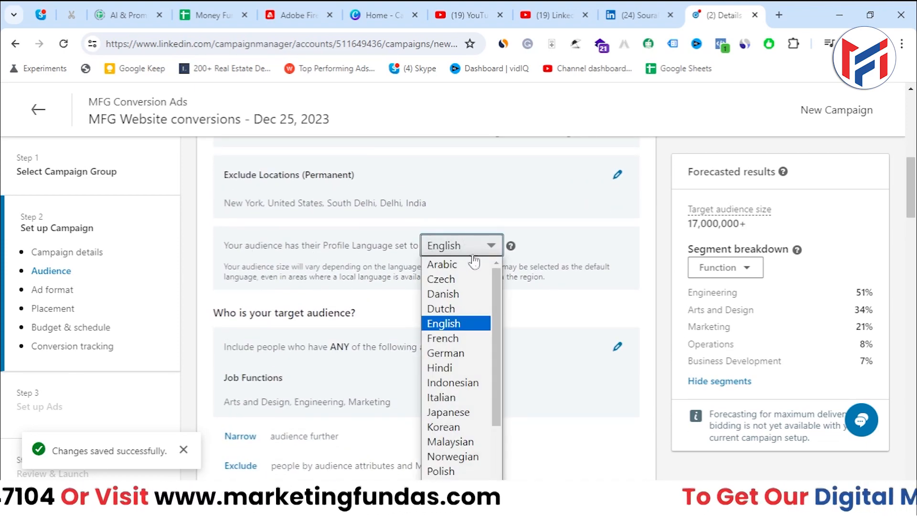
pyautogui.click(629, 255)
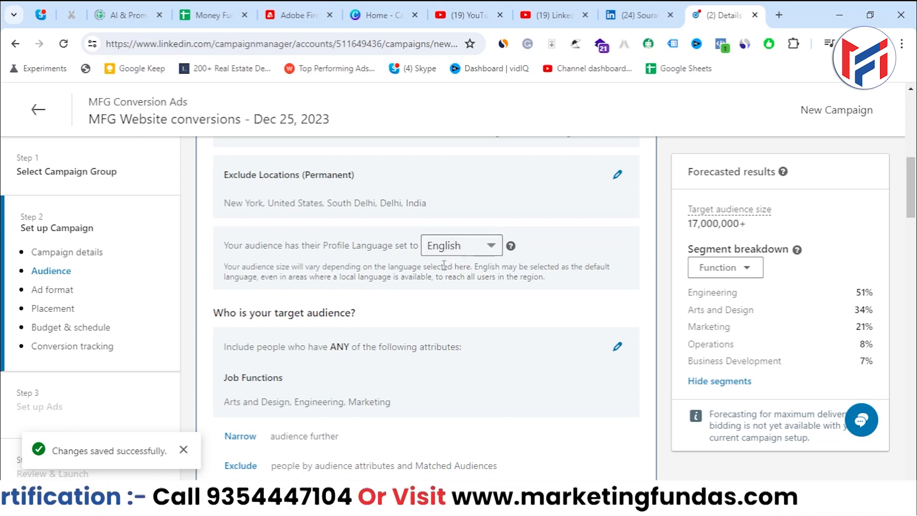
# Edit the included audience attributes and remove all the job functions from the target audience
pyautogui.scroll(-2, 284, 306)
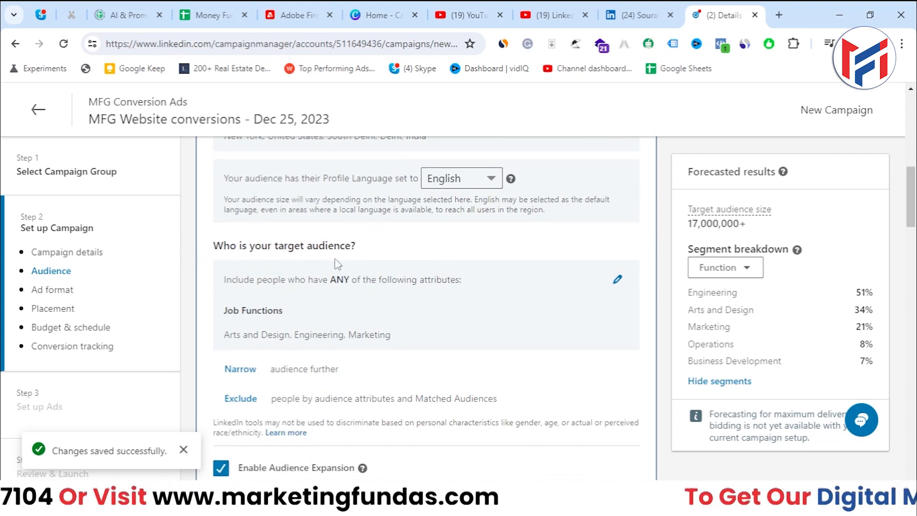
pyautogui.scroll(-2, 502, 265)
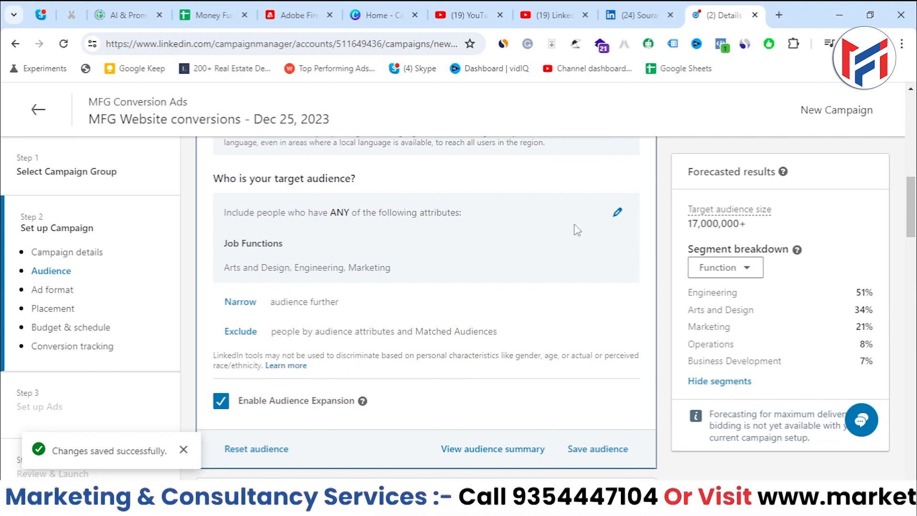
pyautogui.click(618, 214)
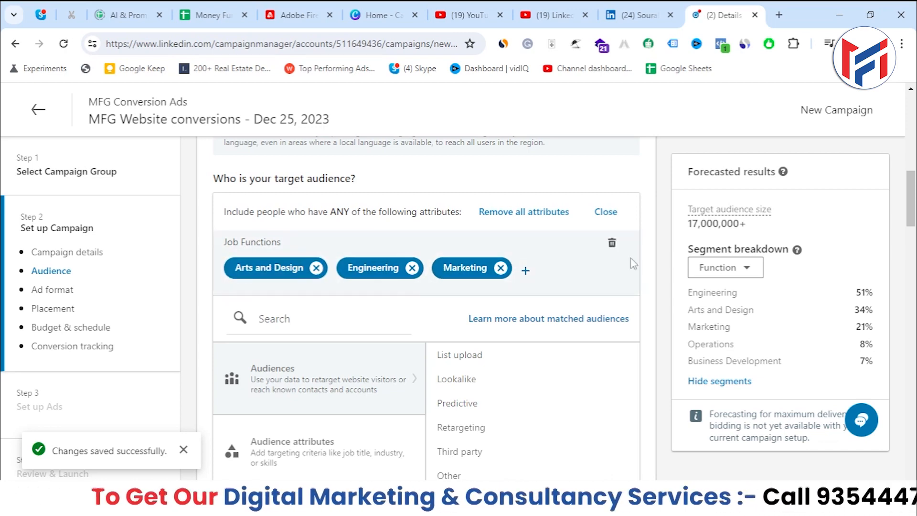
pyautogui.click(500, 217)
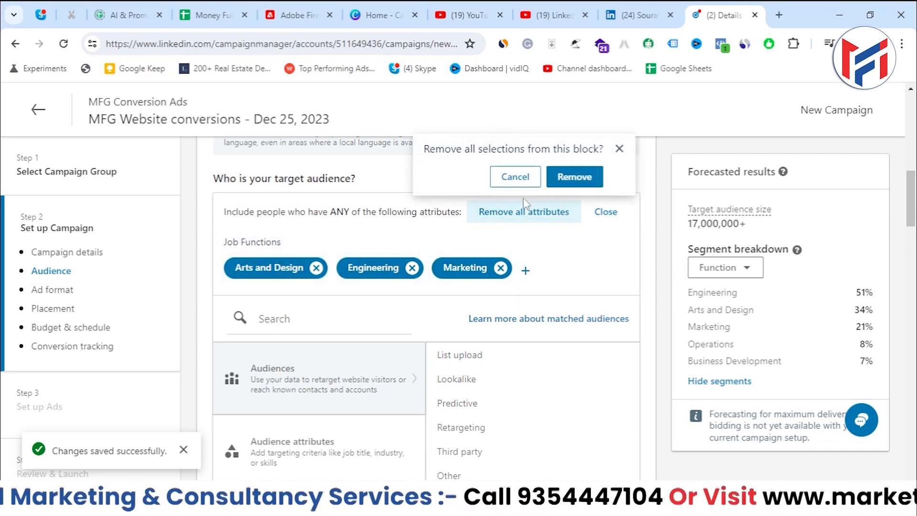
pyautogui.click(577, 176)
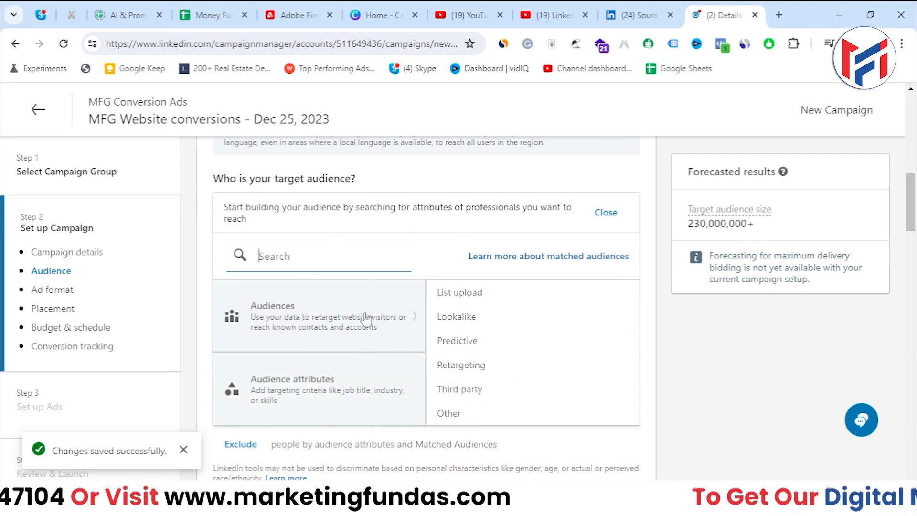
pyautogui.scroll(-2, 288, 360)
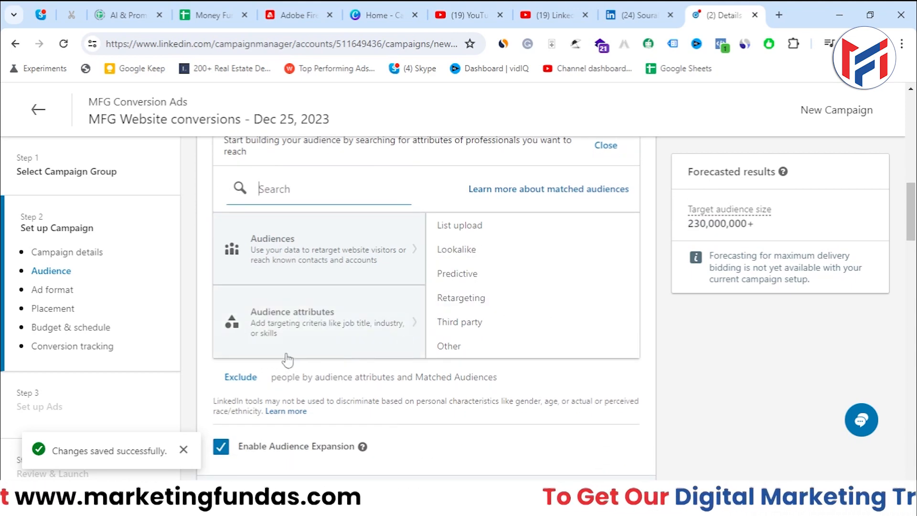
# Look through the Company attributes available for targeting the audience, from Company Category to Company Size
pyautogui.click(299, 321)
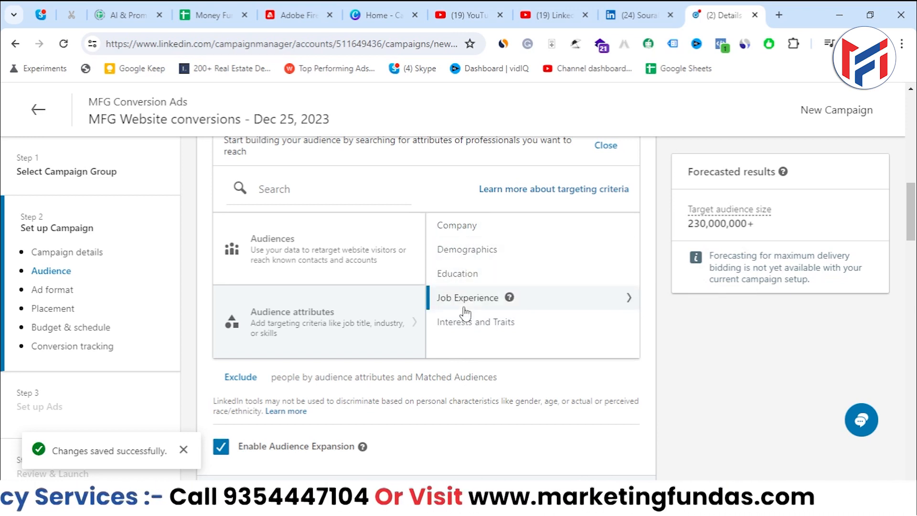
pyautogui.click(462, 238)
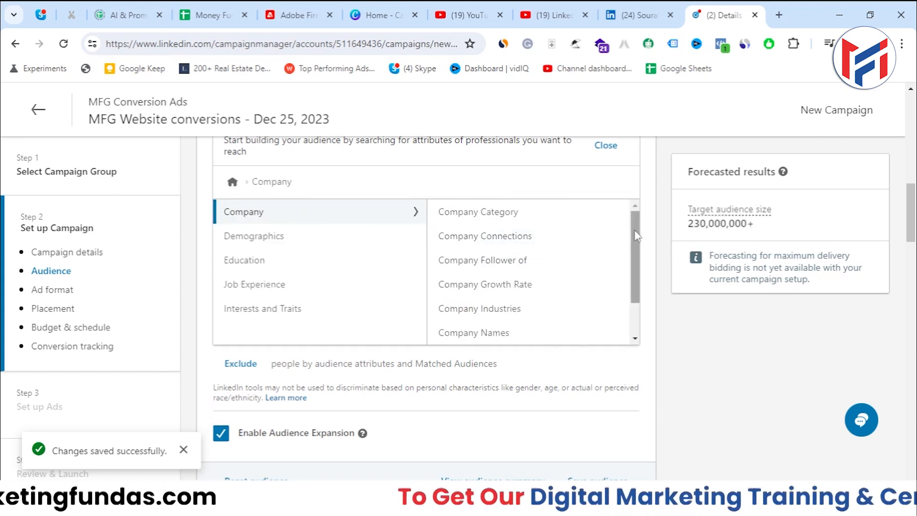
pyautogui.scroll(-1, 638, 296)
pyautogui.scroll(1, 638, 296)
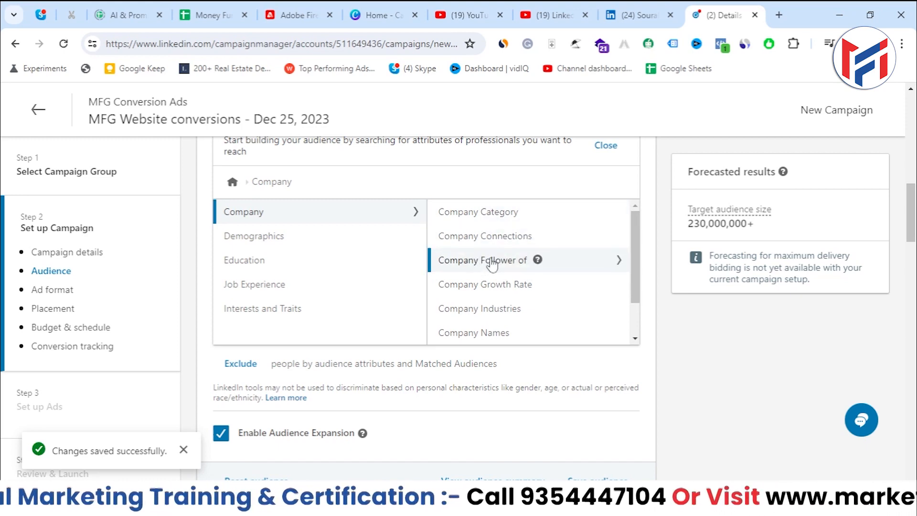
pyautogui.scroll(-2, 470, 312)
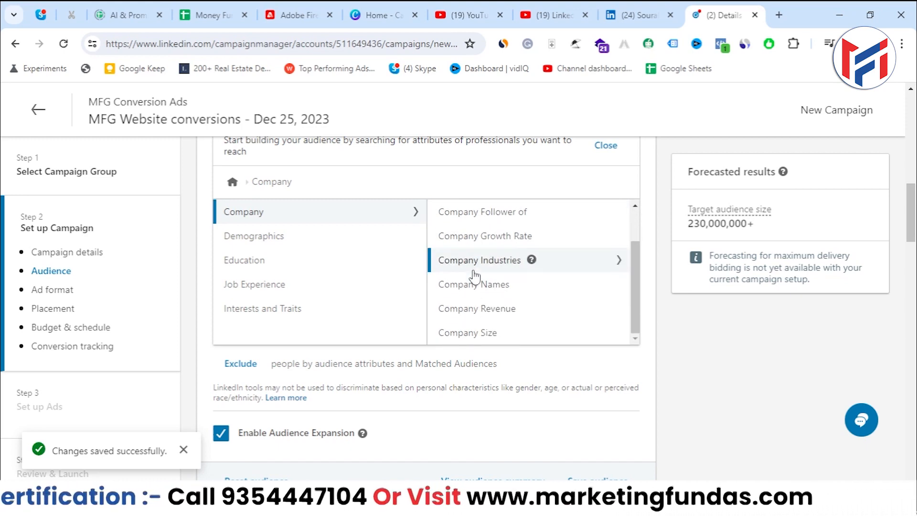
pyautogui.scroll(-1, 475, 315)
pyautogui.scroll(2, 474, 287)
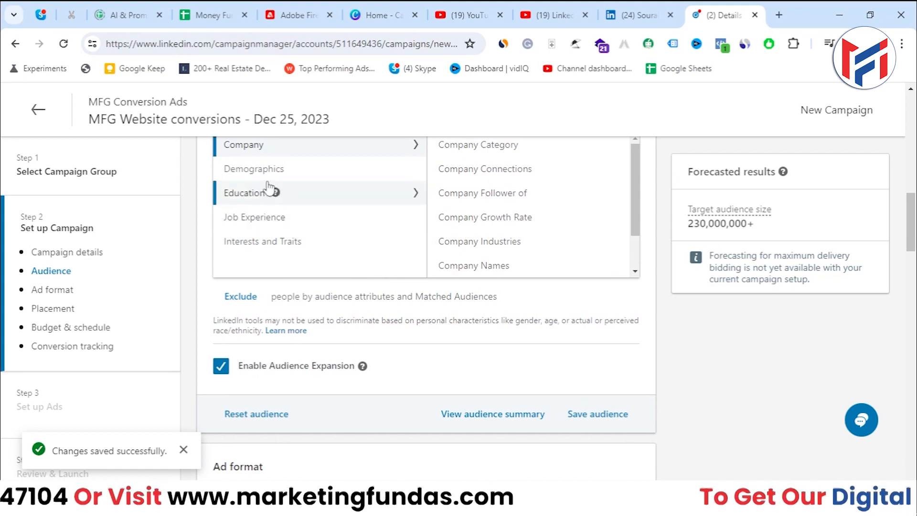
# Examine the Demographics, Education, Job Experience, and Interests and Traits attributes, including the Degrees option under Education
pyautogui.moveTo(275, 194)
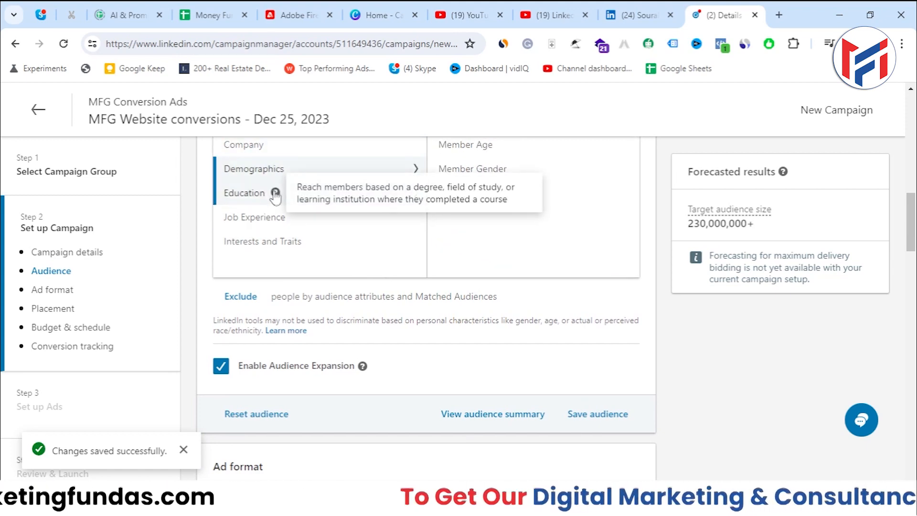
pyautogui.click(258, 192)
pyautogui.scroll(2, 368, 234)
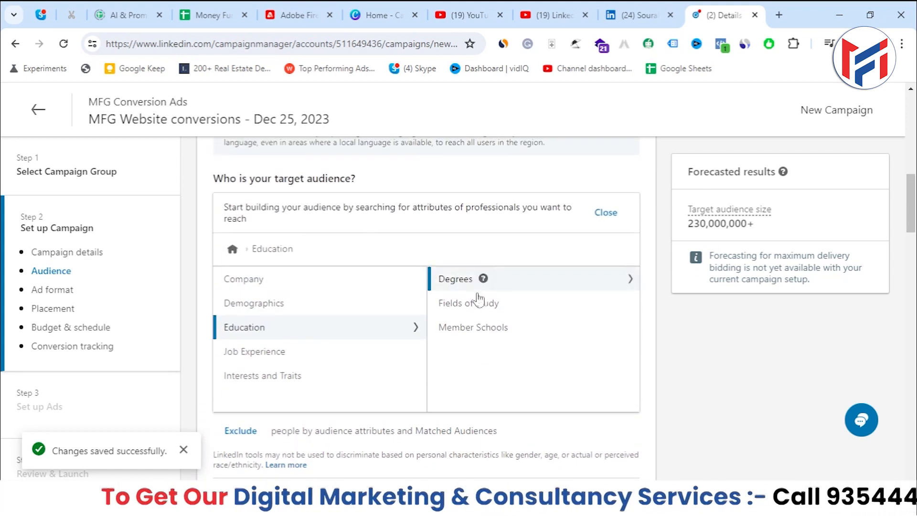
pyautogui.click(456, 279)
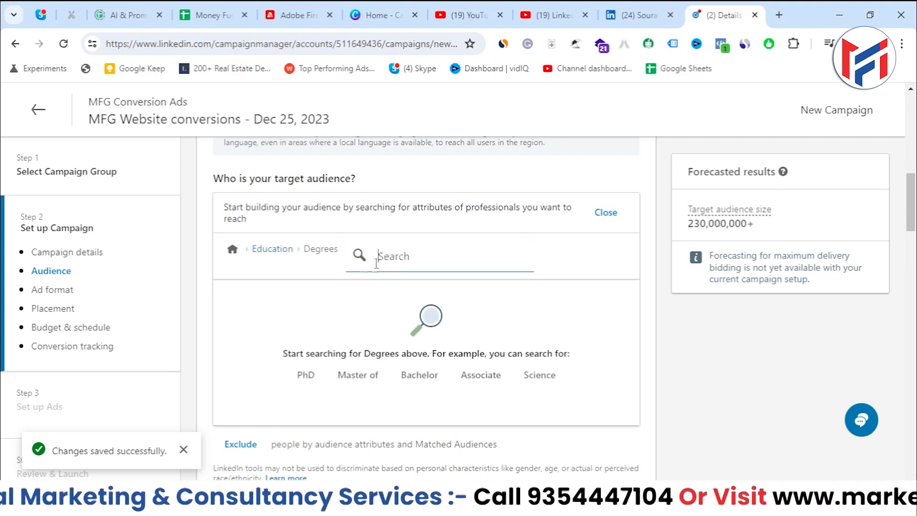
pyautogui.click(271, 251)
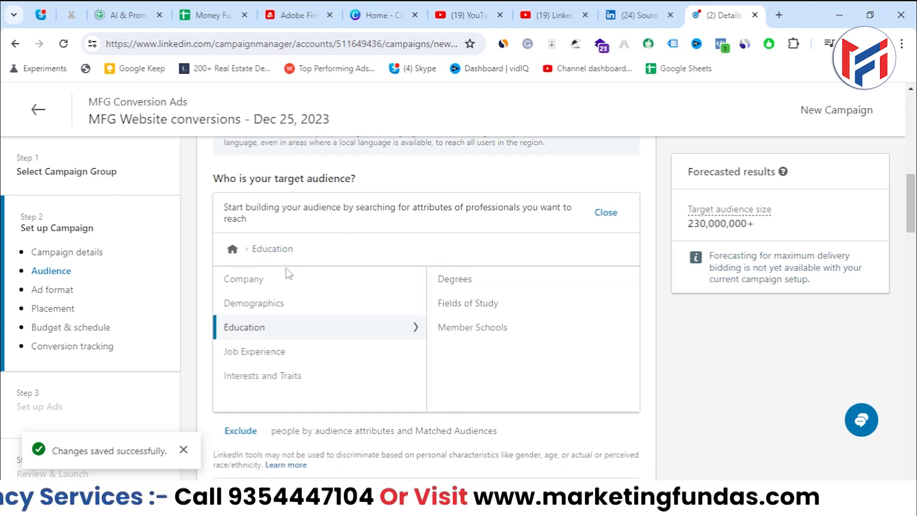
pyautogui.click(272, 351)
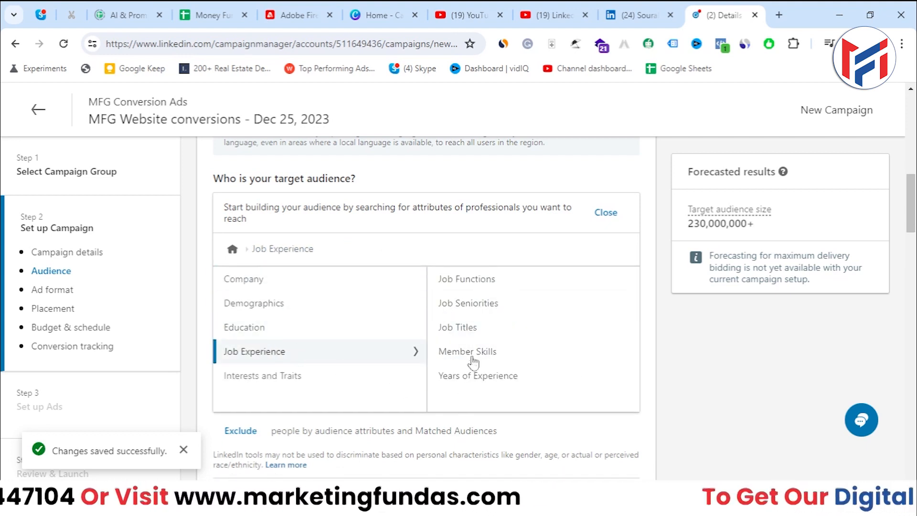
pyautogui.click(246, 386)
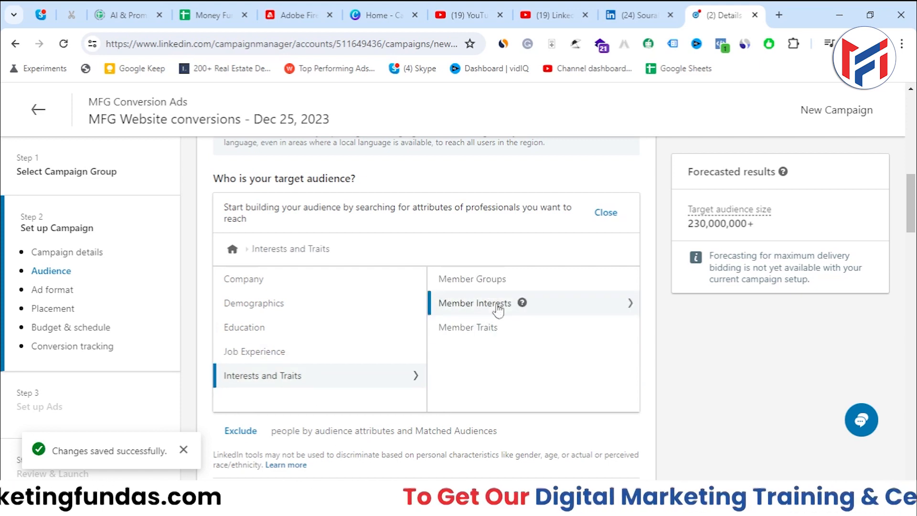
# Target people by Company Size, including companies with 5001-10,000 employees and 10,001+ employees
pyautogui.click(246, 281)
pyautogui.scroll(-1, 567, 325)
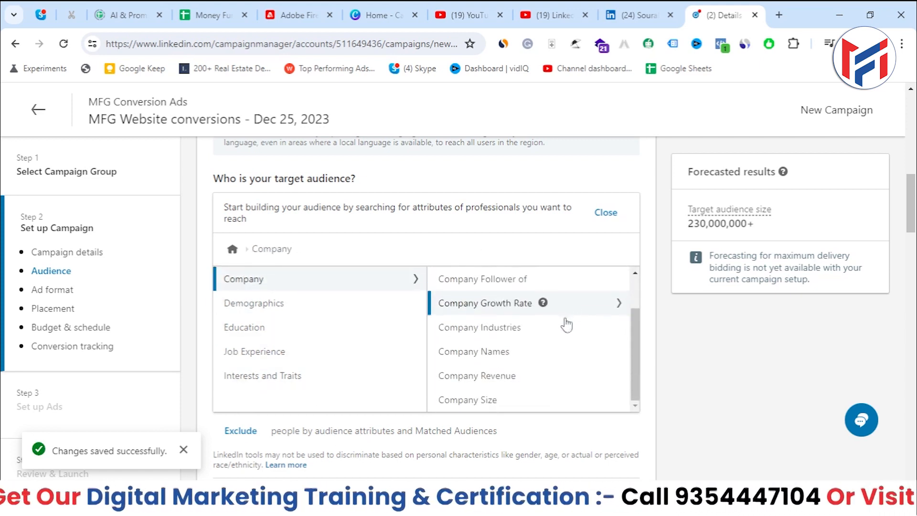
pyautogui.click(482, 408)
pyautogui.scroll(-3, 473, 392)
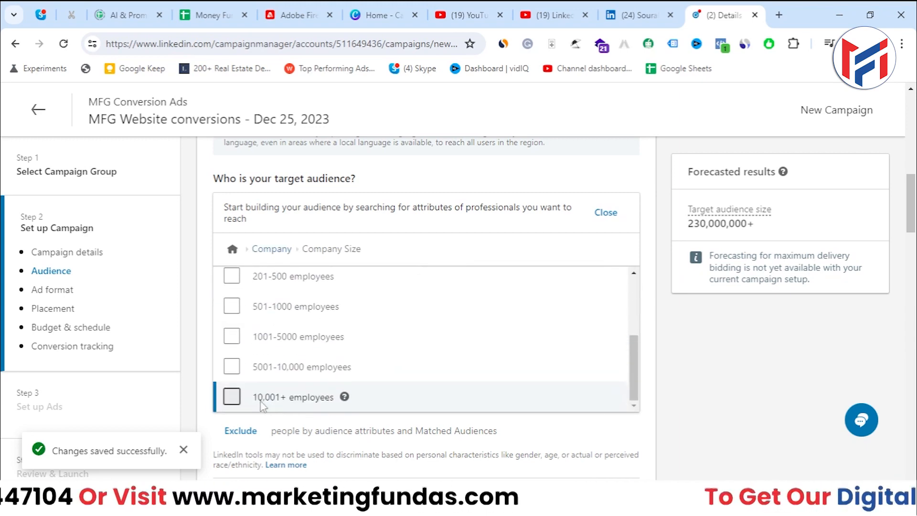
pyautogui.scroll(-1, 258, 401)
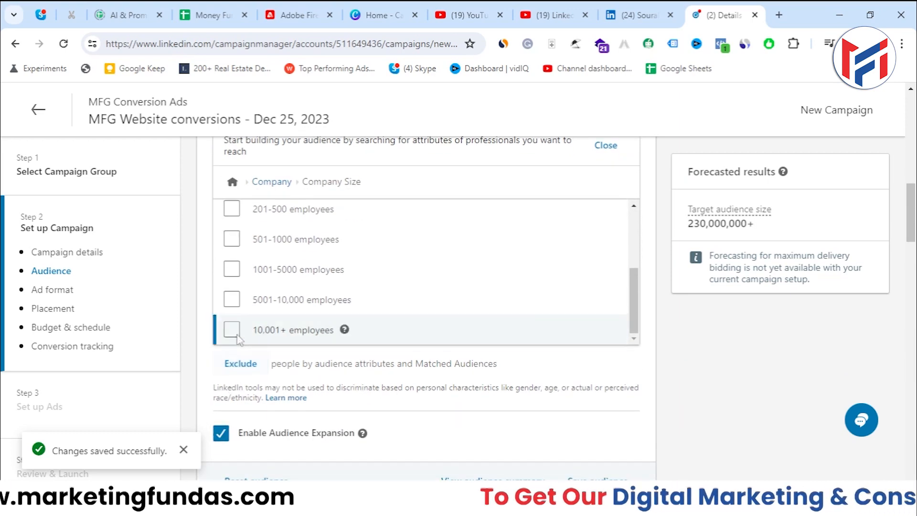
pyautogui.click(232, 300)
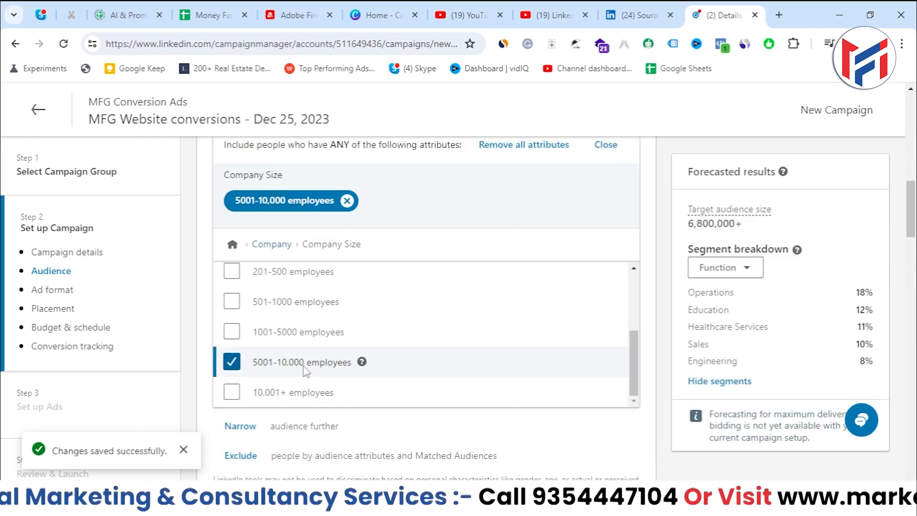
pyautogui.click(232, 393)
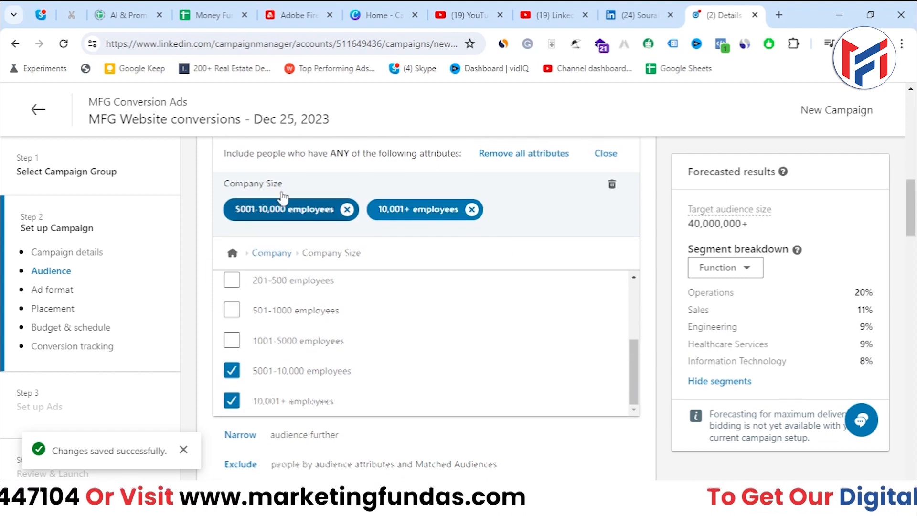
pyautogui.scroll(1, 283, 196)
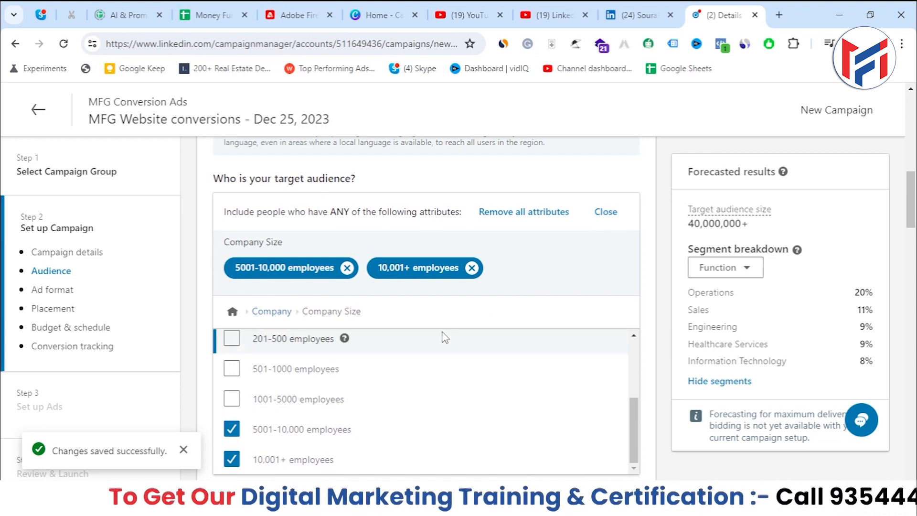
# Search the Company Names attribute for "Microsoft" and "meta", adding Microsoft and Meta to the included audience
pyautogui.click(232, 311)
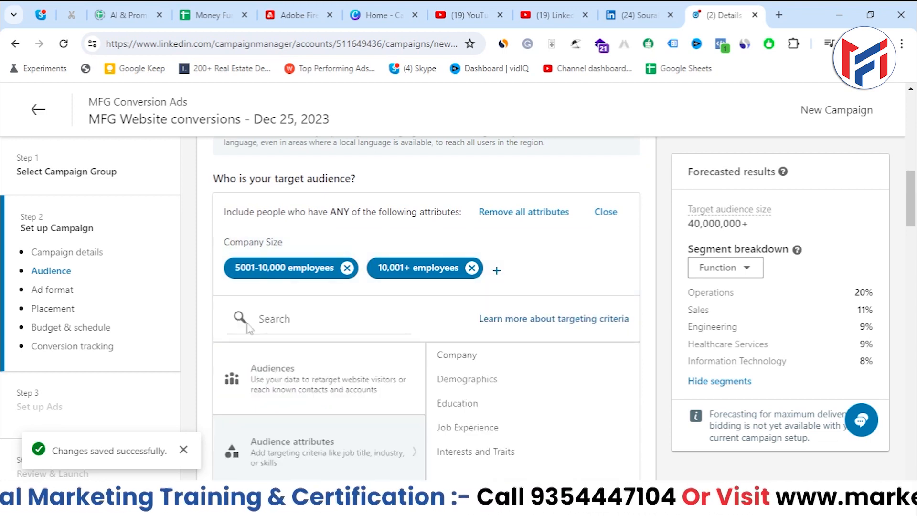
pyautogui.click(458, 355)
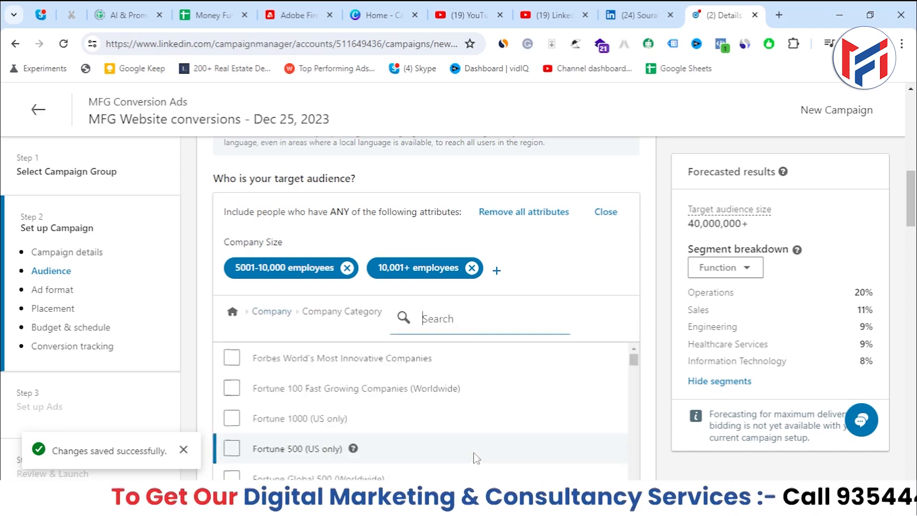
pyautogui.click(276, 315)
pyautogui.click(506, 462)
pyautogui.click(448, 315)
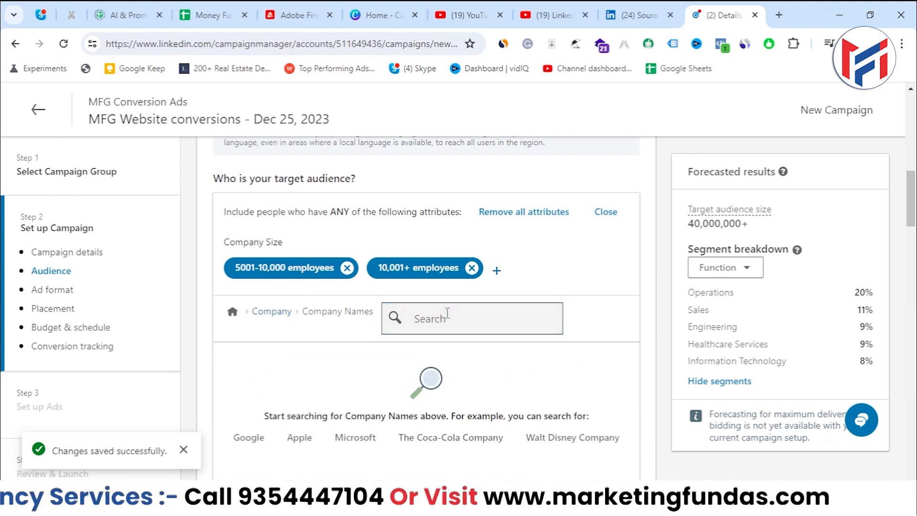
pyautogui.write('Microsoft')
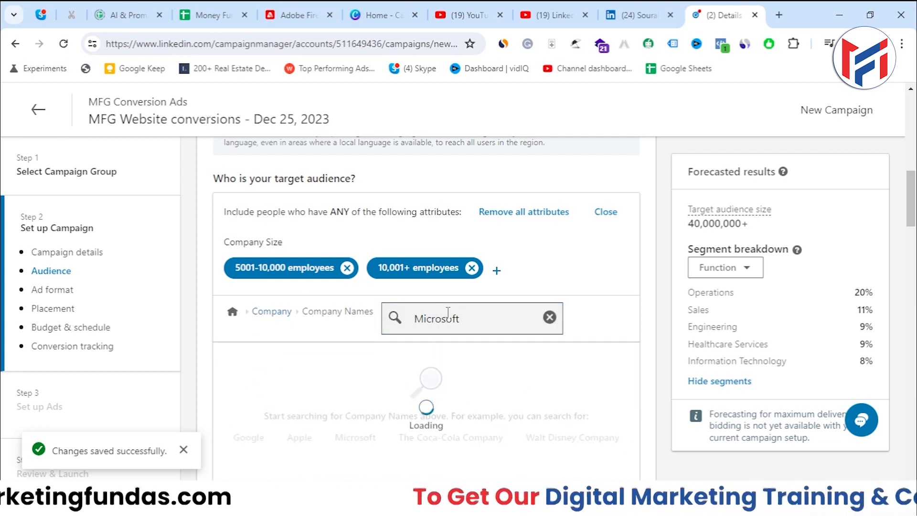
pyautogui.click(237, 392)
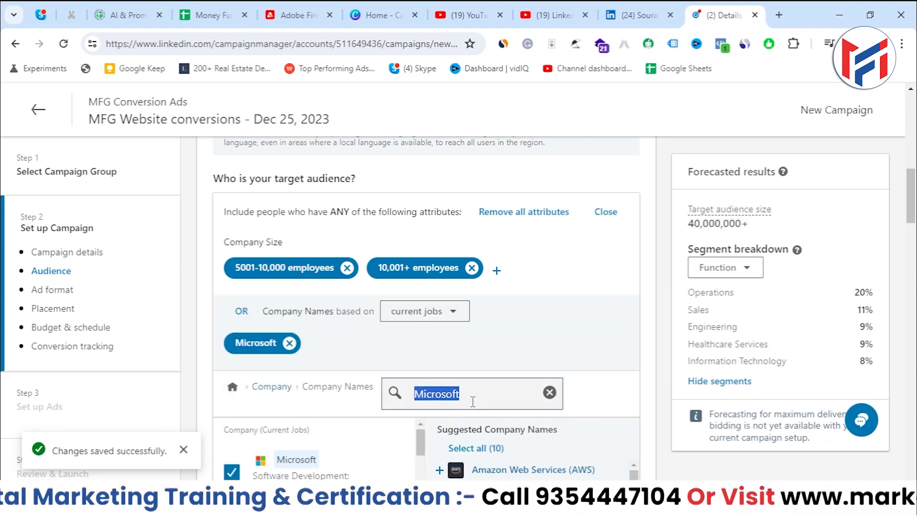
pyautogui.write('meta')
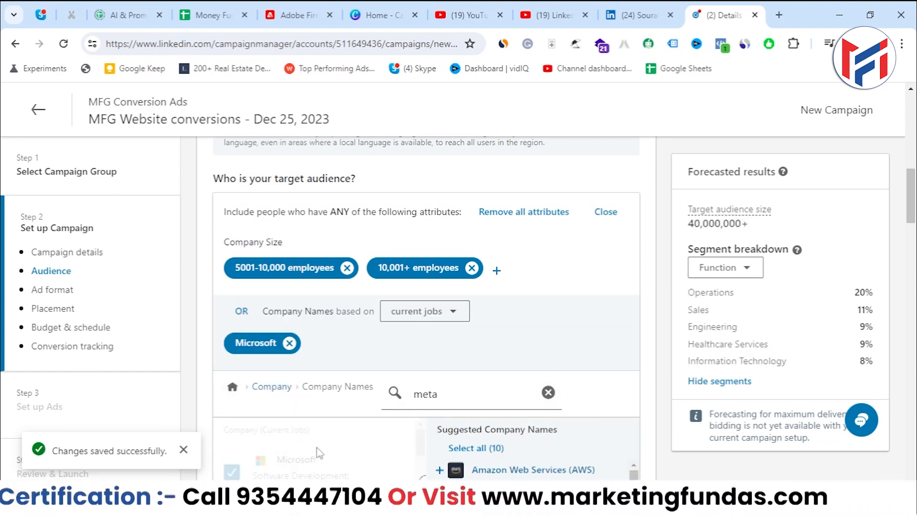
pyautogui.press('Return')
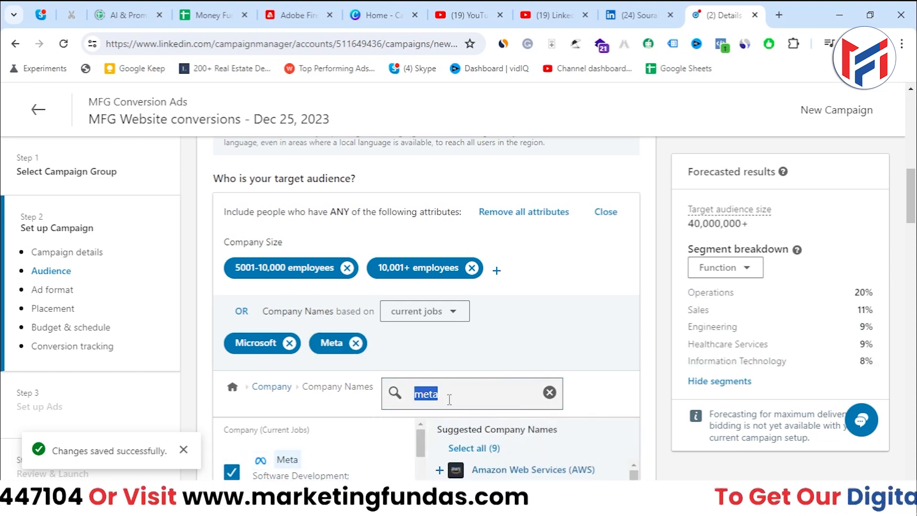
# Search the company names for "tesla" and add Tesla to the included audience
pyautogui.write('tasla')
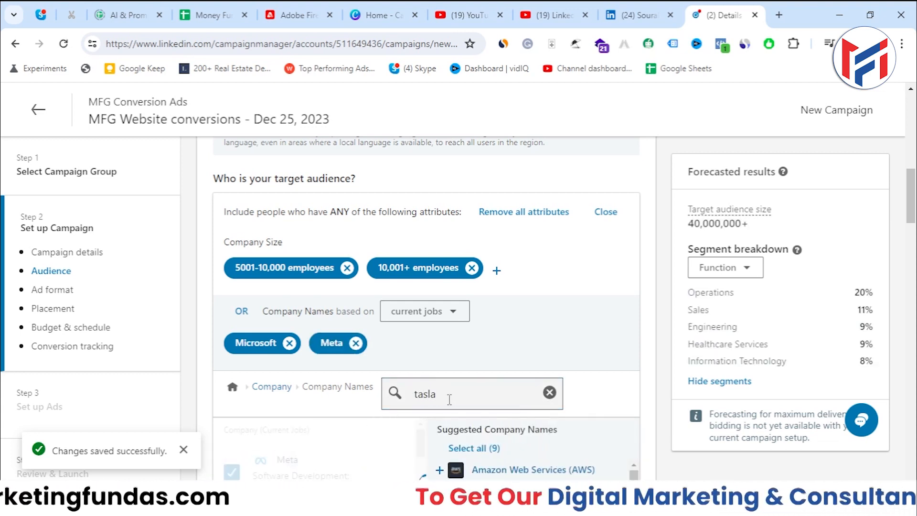
pyautogui.press('BackSpace')
pyautogui.press('BackSpace')
pyautogui.press('BackSpace')
pyautogui.press('BackSpace')
pyautogui.write('el')
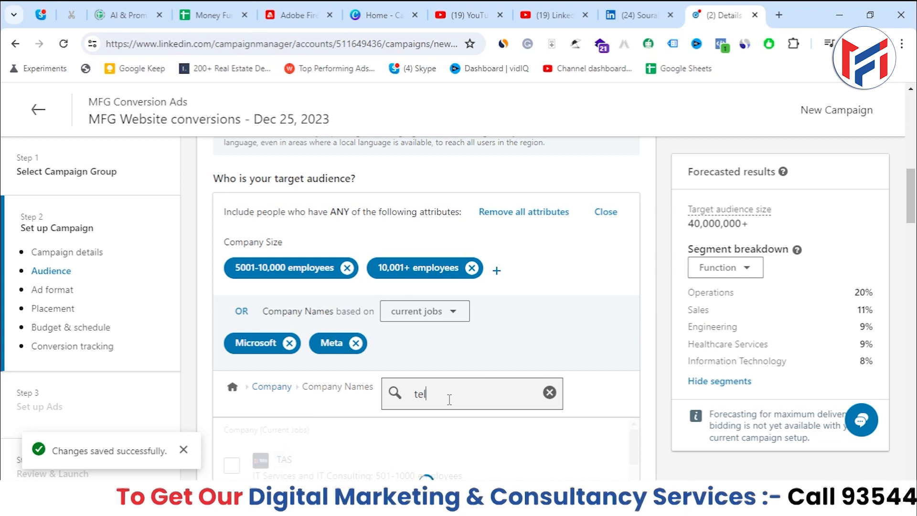
pyautogui.press('BackSpace')
pyautogui.write('sla')
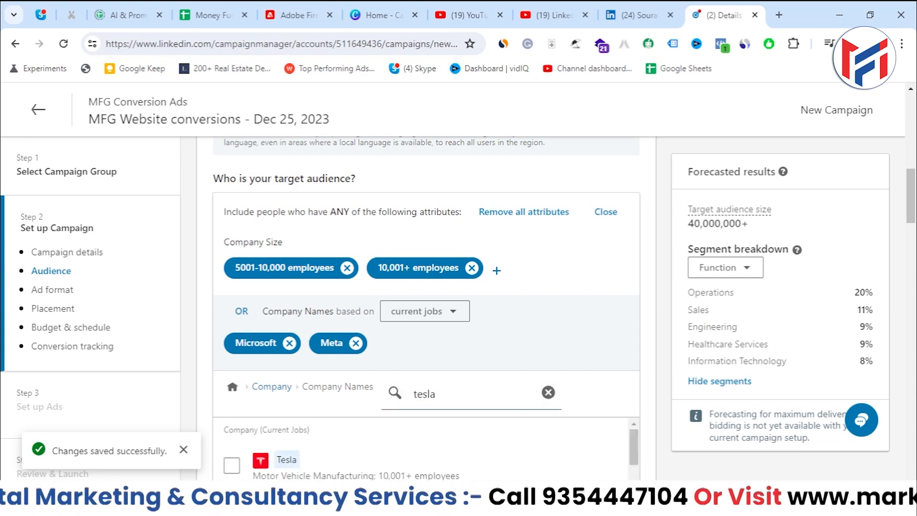
pyautogui.click(232, 465)
# Add Google and Wipro to the included company names, and return to the main list of audience attribute categories
pyautogui.doubleClick(436, 397)
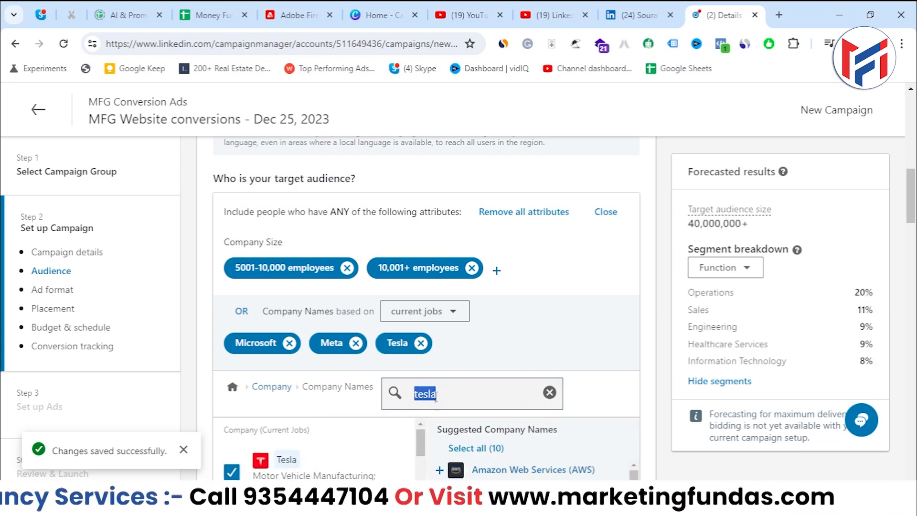
pyautogui.write('google')
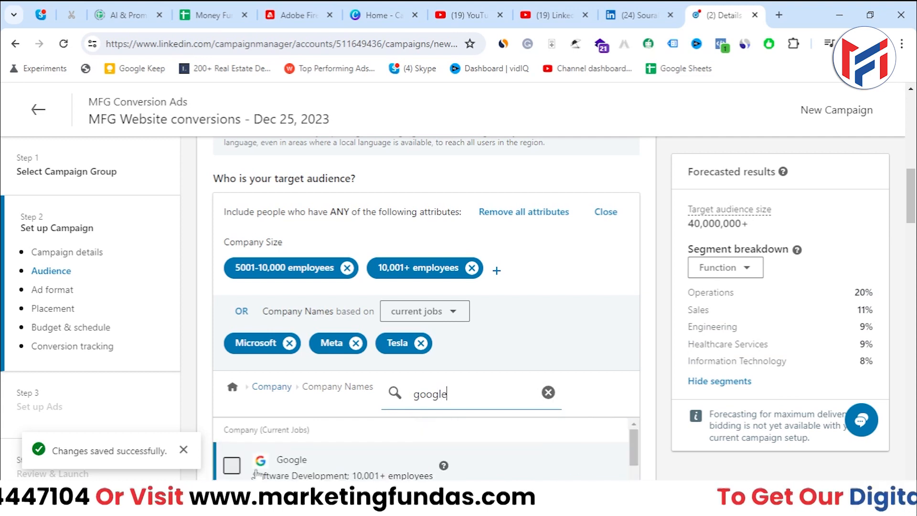
pyautogui.click(232, 465)
pyautogui.doubleClick(463, 401)
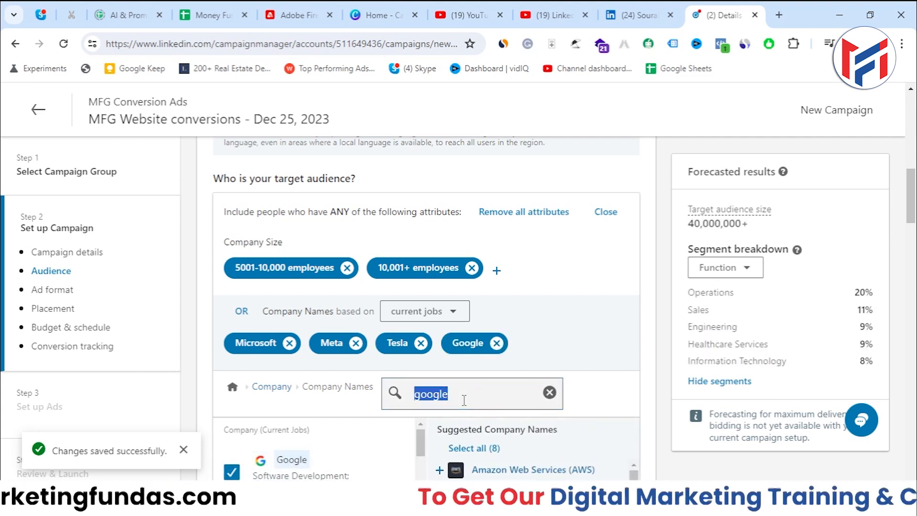
pyautogui.write('wipro')
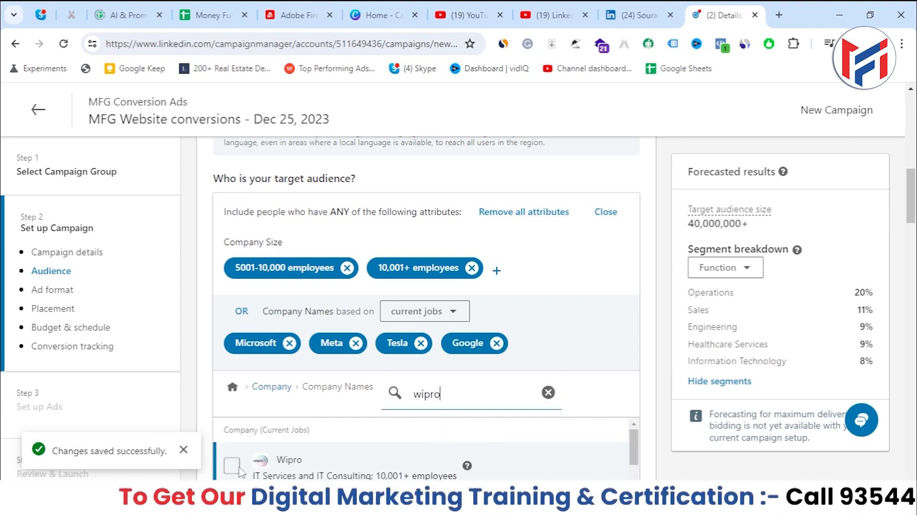
pyautogui.click(232, 465)
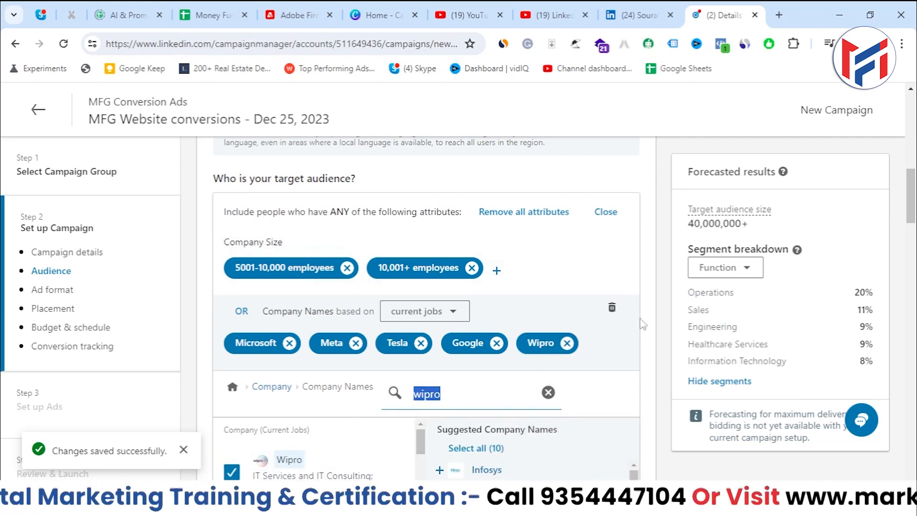
pyautogui.scroll(-1, 330, 198)
pyautogui.scroll(-1, 314, 257)
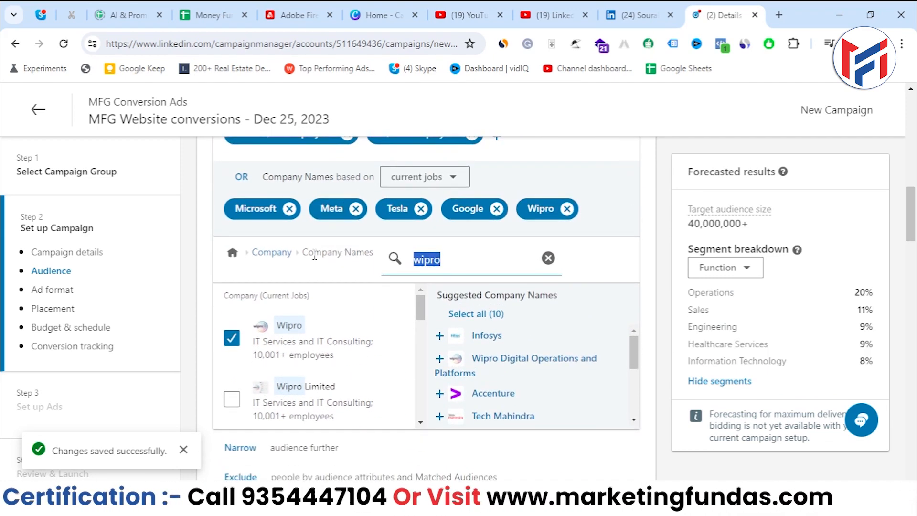
pyautogui.click(232, 253)
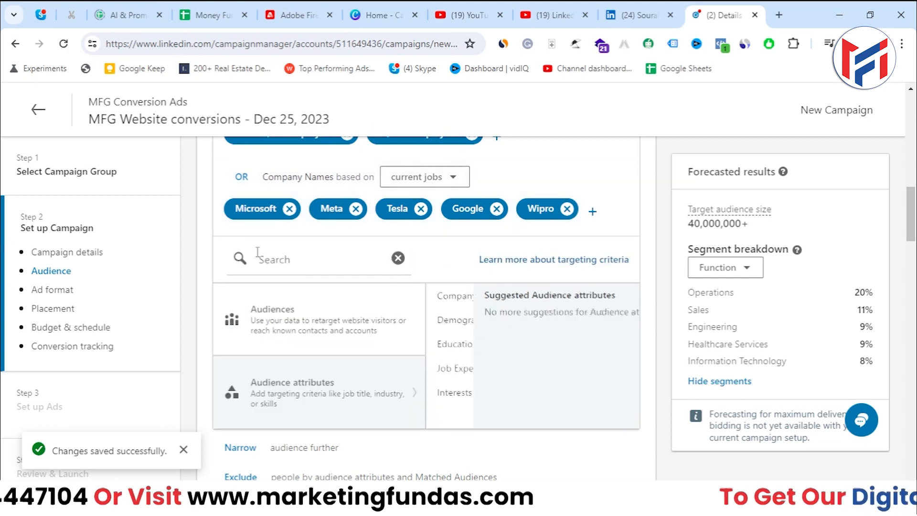
pyautogui.scroll(-1, 317, 378)
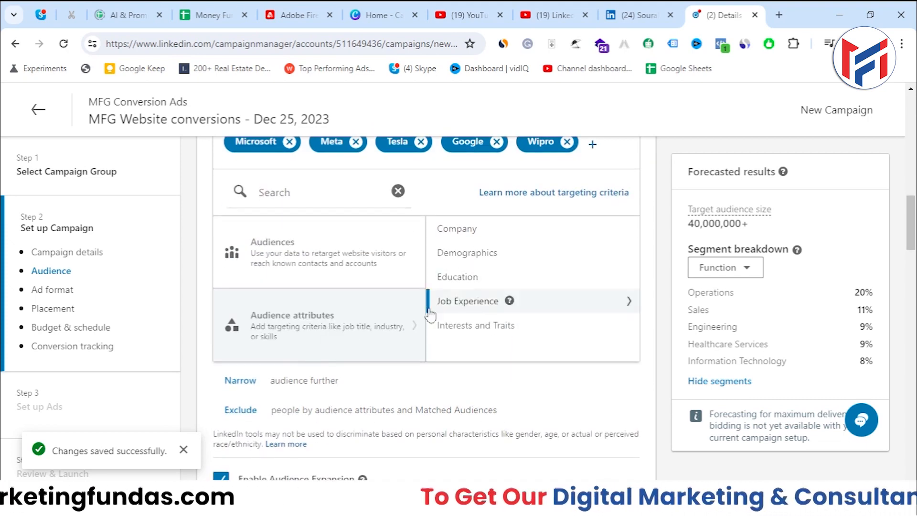
# Search the Education Degrees attribute for "marketing", switch the search to "Bachelor", and include Bachelor of Science - BS
pyautogui.click(464, 276)
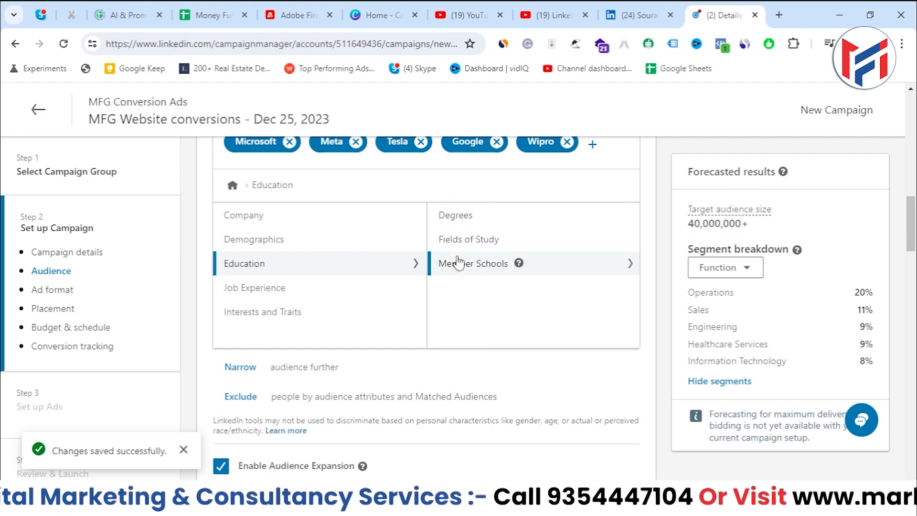
pyautogui.click(455, 217)
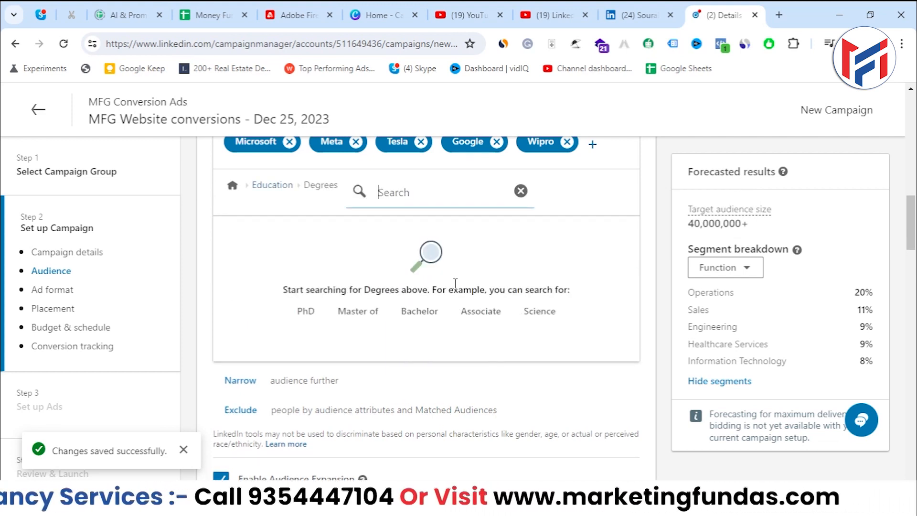
pyautogui.write('marketing')
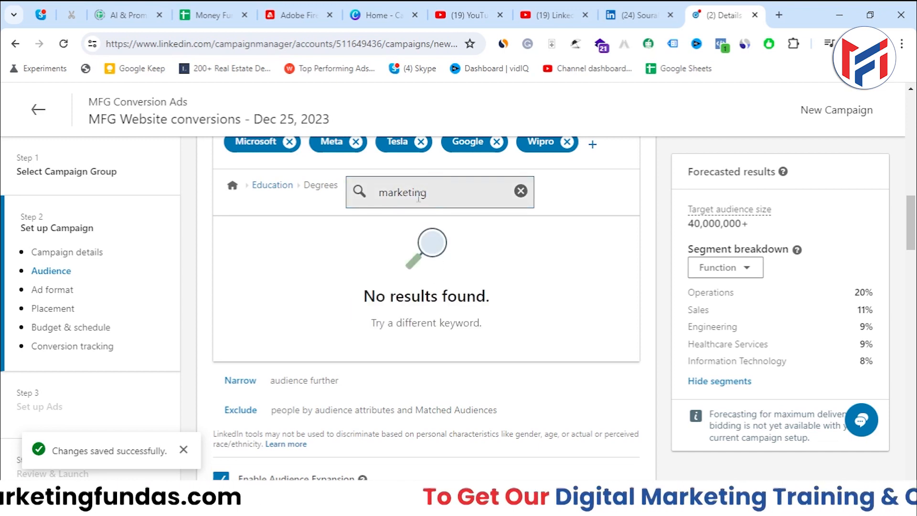
pyautogui.press('BackSpace')
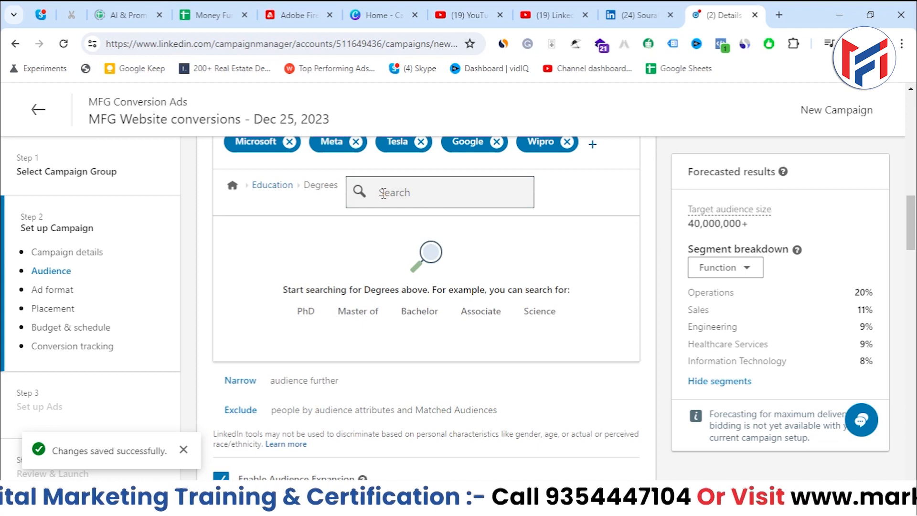
pyautogui.click(430, 311)
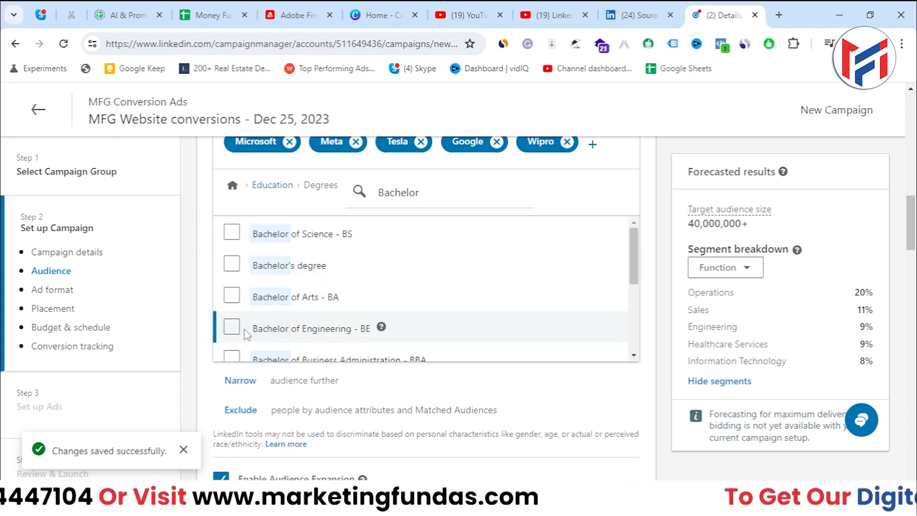
pyautogui.click(234, 246)
# Add Bachelor of Technology - BTech, Bachelor of Business Administration - BBA and Bachelor of Engineering - BE to the included degrees
pyautogui.scroll(-3, 239, 344)
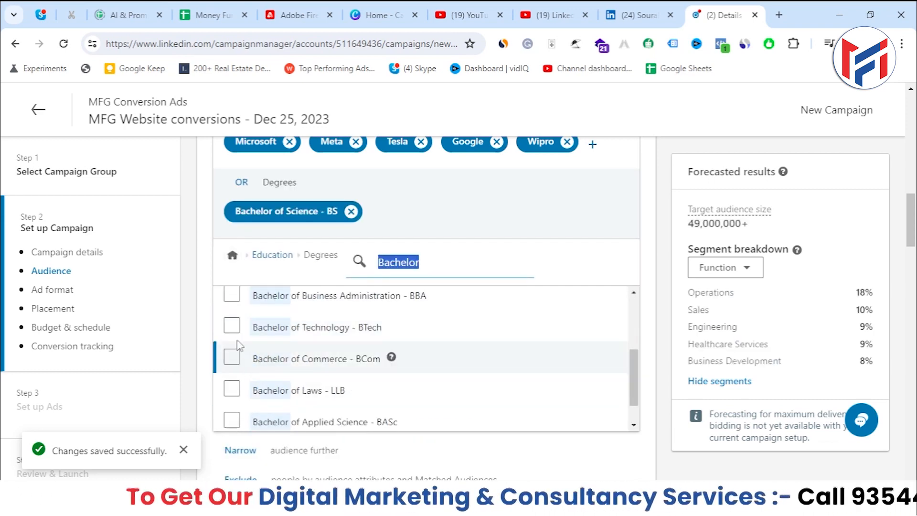
pyautogui.click(231, 327)
pyautogui.scroll(-1, 253, 391)
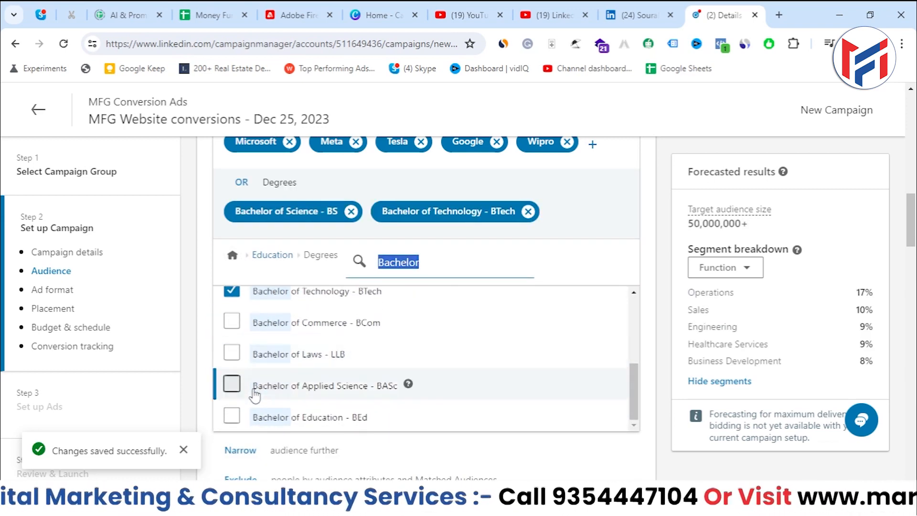
pyautogui.scroll(2, 255, 394)
pyautogui.click(232, 322)
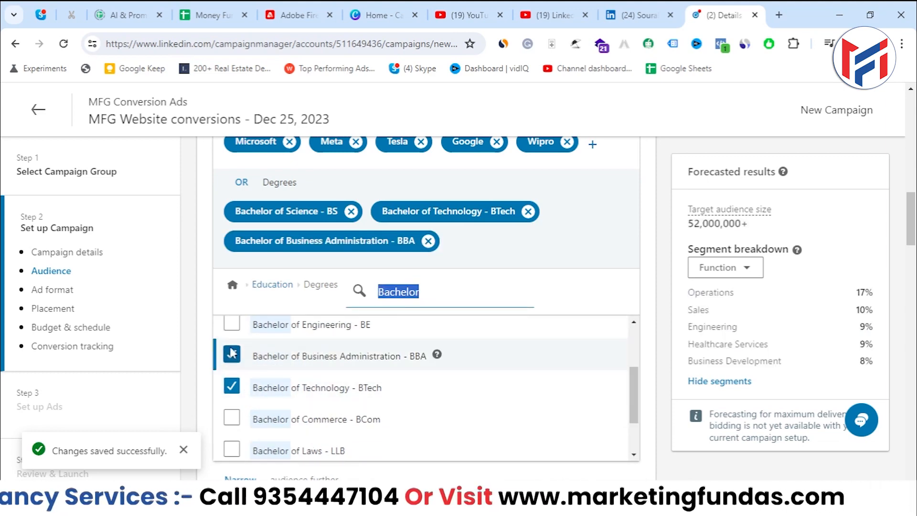
pyautogui.click(232, 324)
pyautogui.scroll(-2, 244, 416)
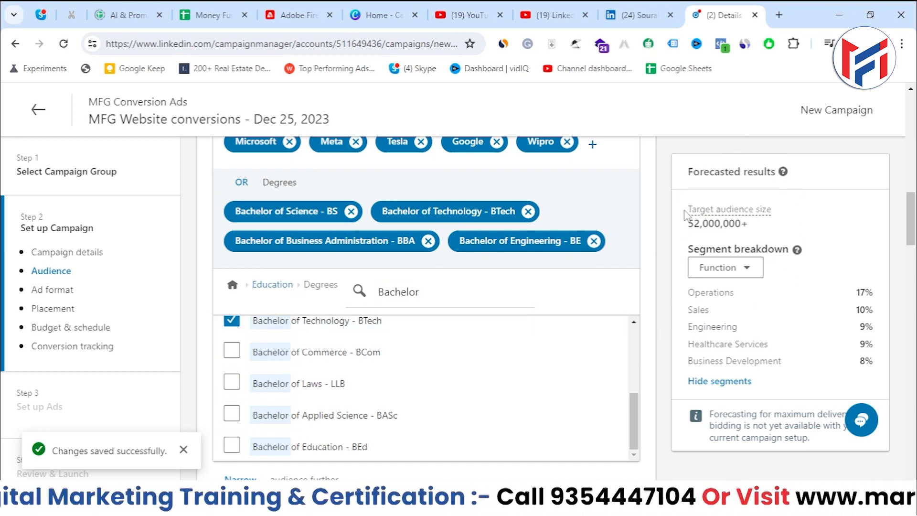
# Leave the degrees list and search the Job Titles attribute under Job Experience for "marketing"
pyautogui.moveTo(724, 218); pyautogui.dragTo(755, 225)
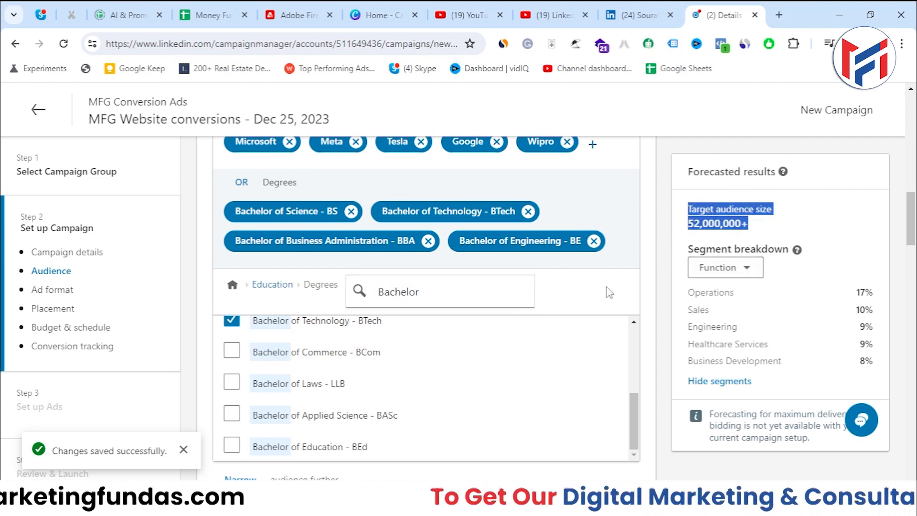
pyautogui.scroll(4, 283, 278)
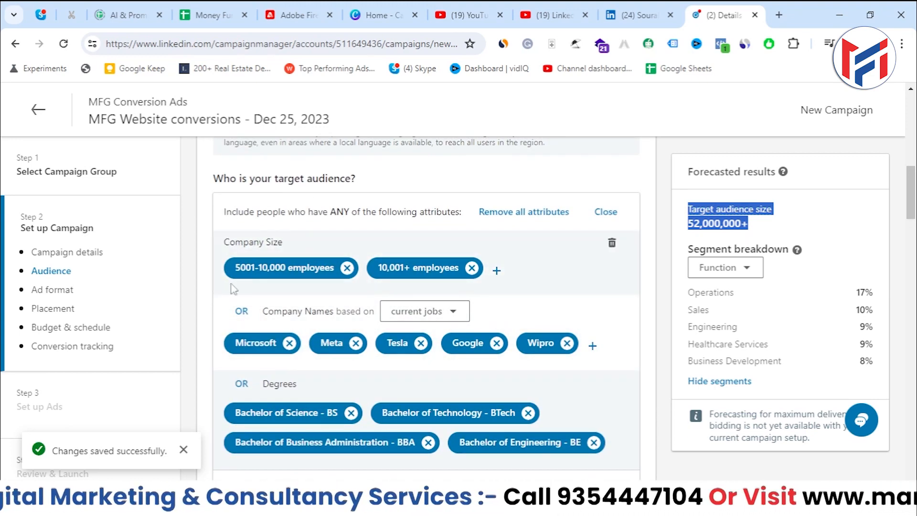
pyautogui.scroll(-1, 243, 282)
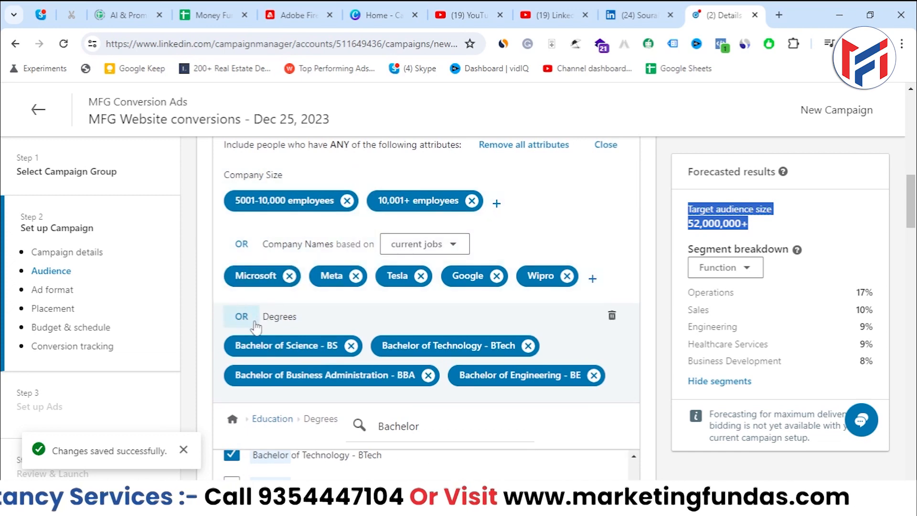
pyautogui.scroll(-3, 231, 323)
pyautogui.click(231, 289)
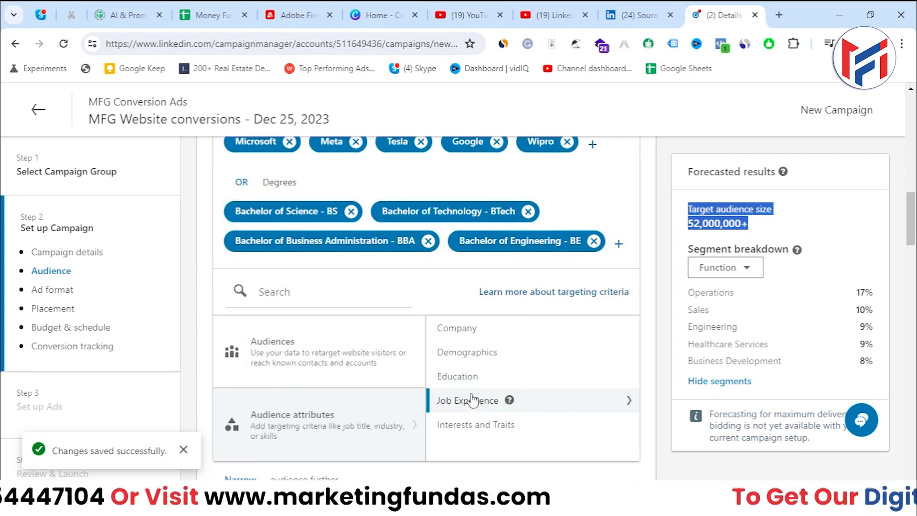
pyautogui.click(456, 377)
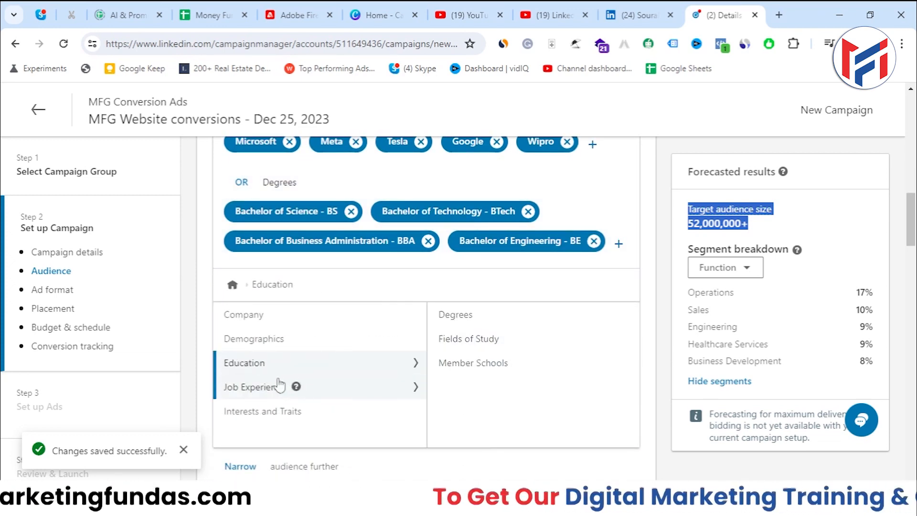
pyautogui.click(287, 387)
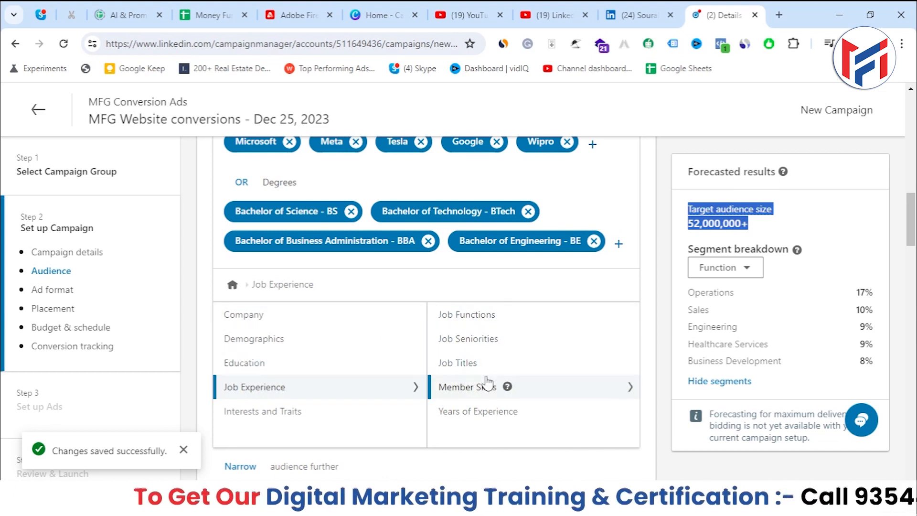
pyautogui.click(461, 364)
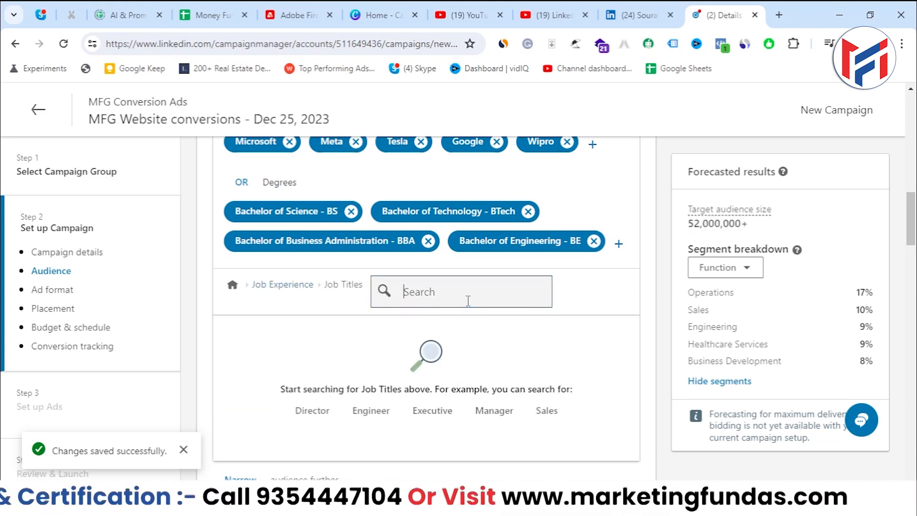
pyautogui.write('marketing')
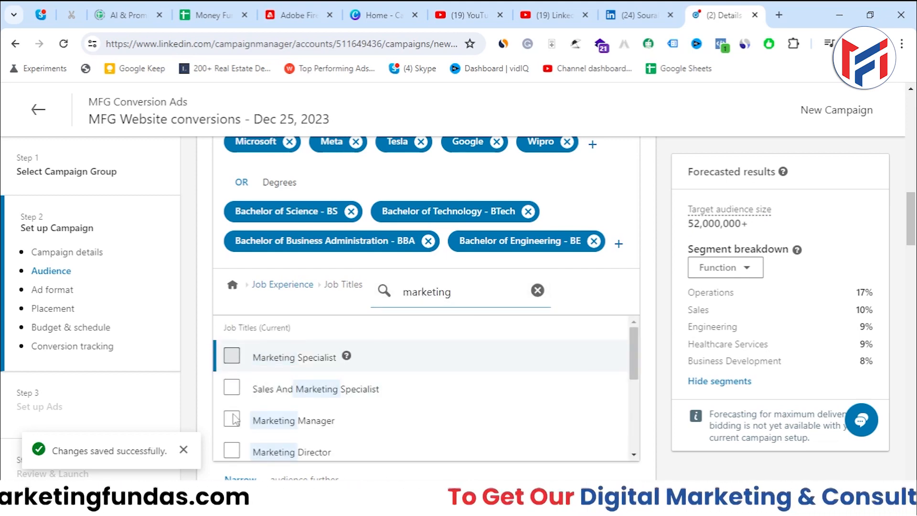
# Include the current job titles Marketing Specialist, Marketing Manager, Marketing Intern, Marketing Executive and Sales Marketing Manager
pyautogui.click(232, 356)
pyautogui.scroll(-1, 241, 454)
pyautogui.click(234, 429)
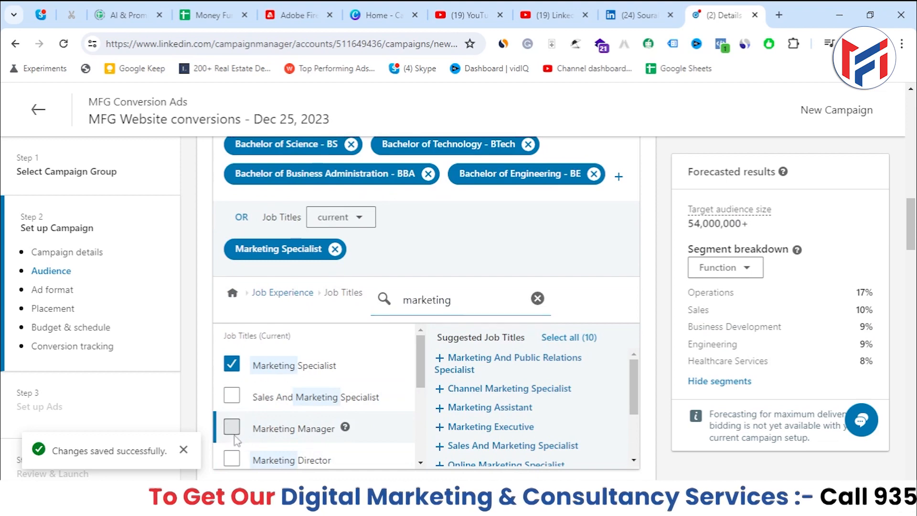
pyautogui.scroll(-3, 234, 436)
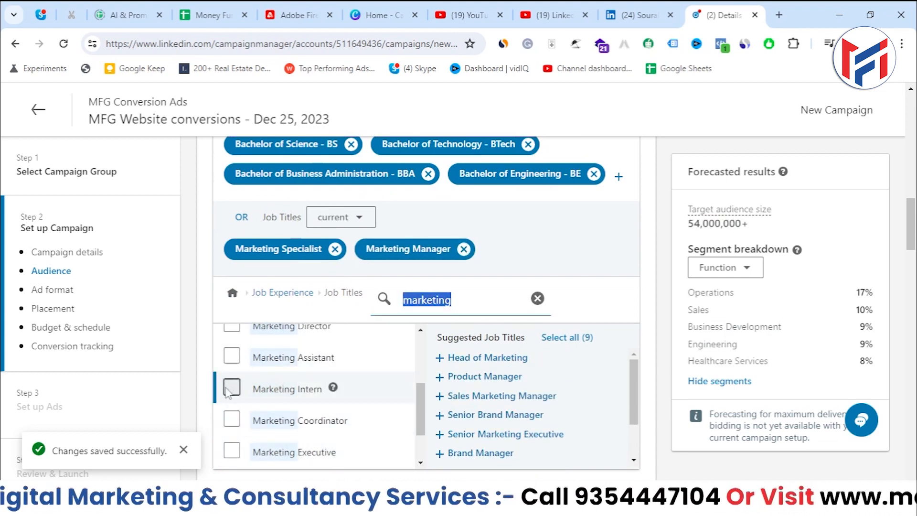
pyautogui.click(231, 388)
pyautogui.click(231, 450)
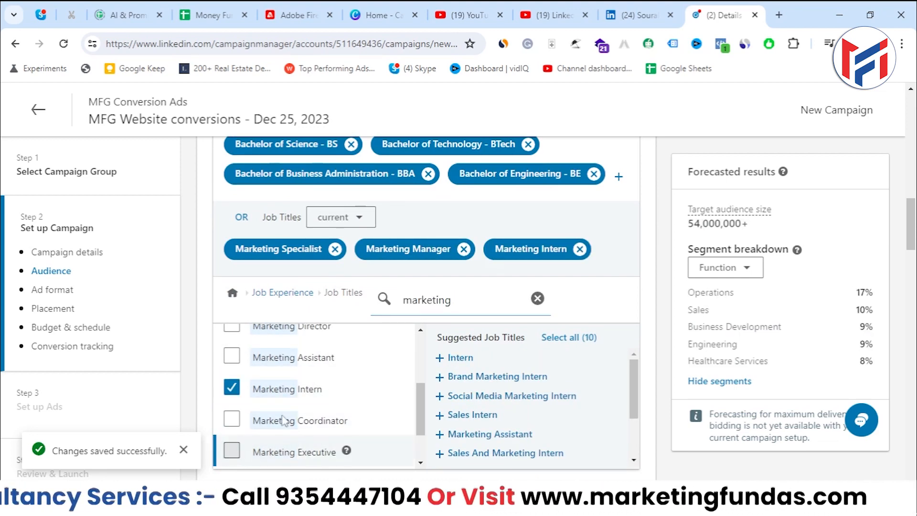
pyautogui.scroll(-1, 267, 421)
pyautogui.scroll(-1, 257, 411)
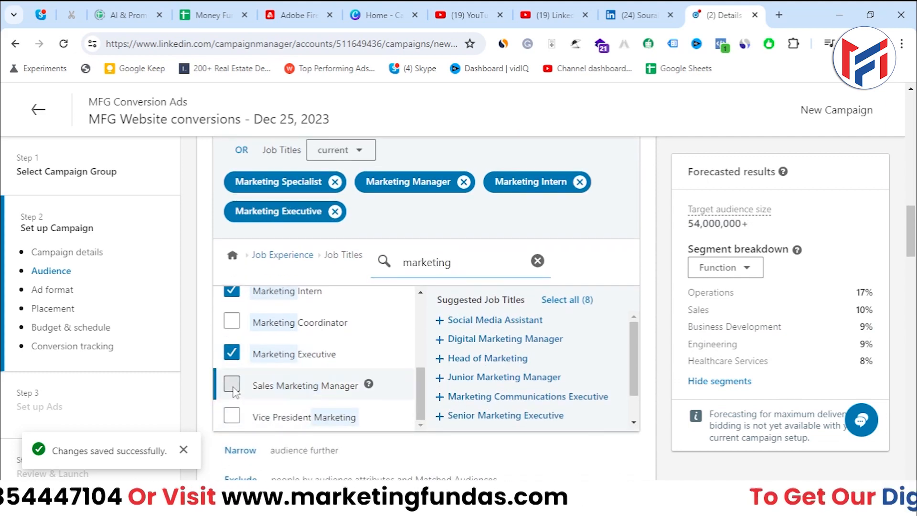
pyautogui.click(232, 383)
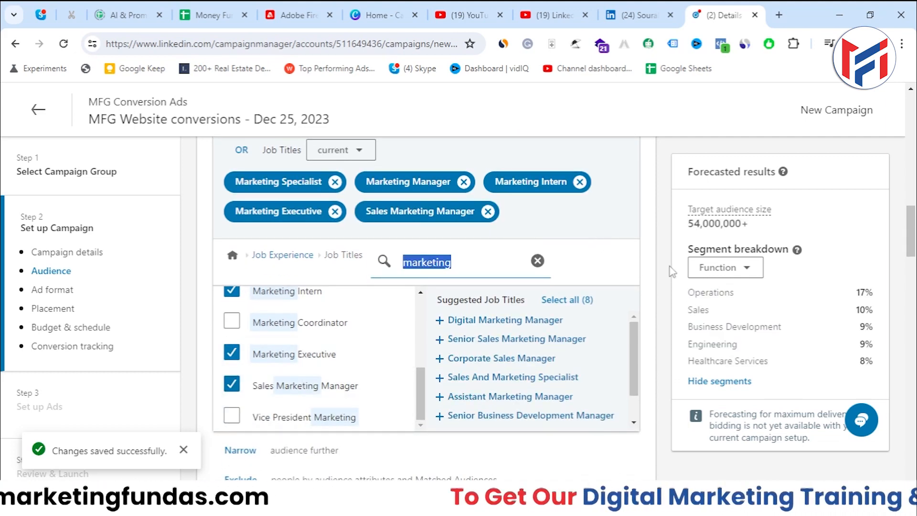
# Review the audience's locations and included attributes, plus the Narrow, Exclude and Audience Expansion options
pyautogui.scroll(6, 669, 271)
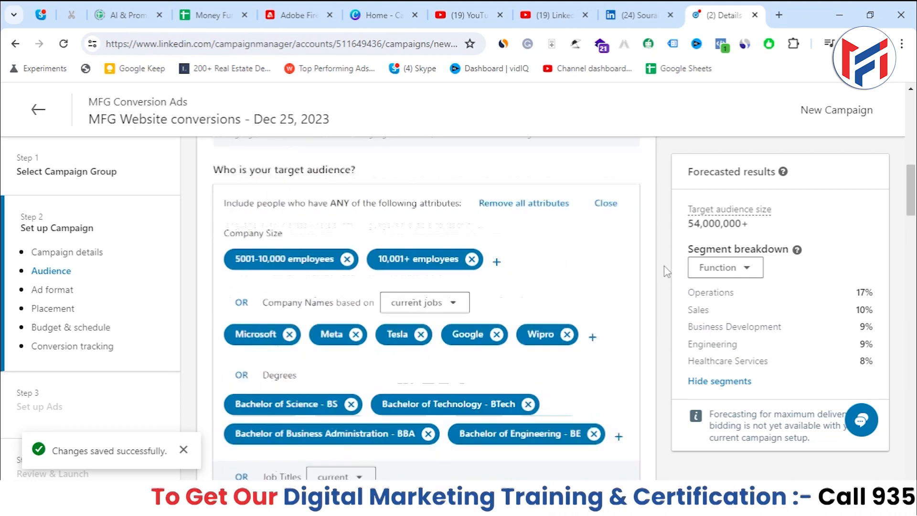
pyautogui.scroll(-5, 666, 269)
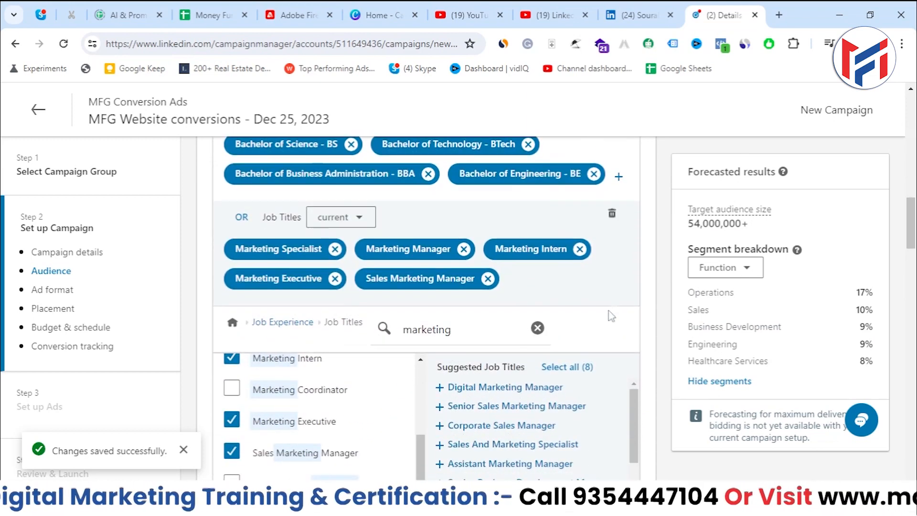
pyautogui.scroll(-4, 670, 333)
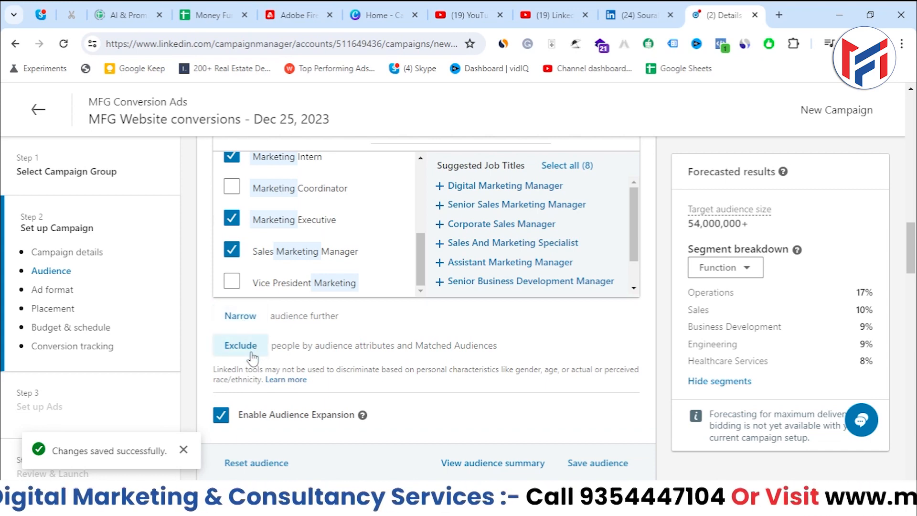
pyautogui.scroll(7, 287, 377)
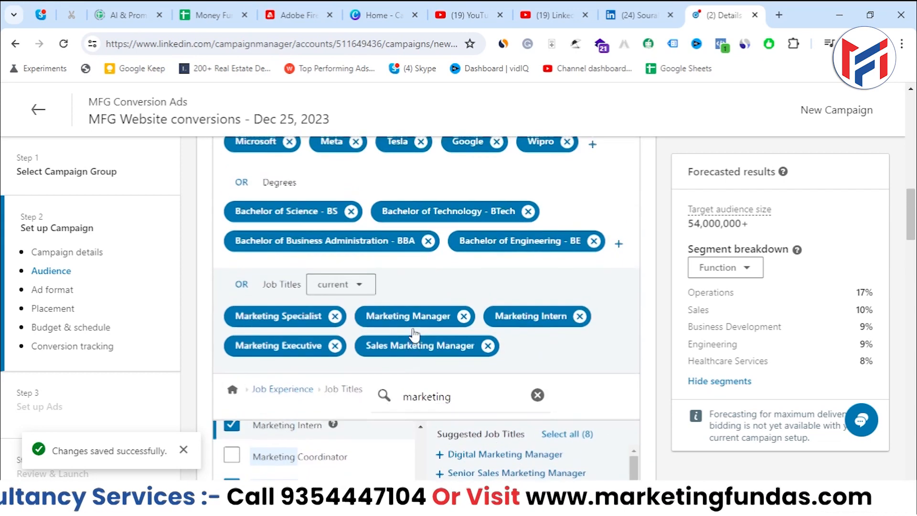
pyautogui.scroll(-3, 413, 247)
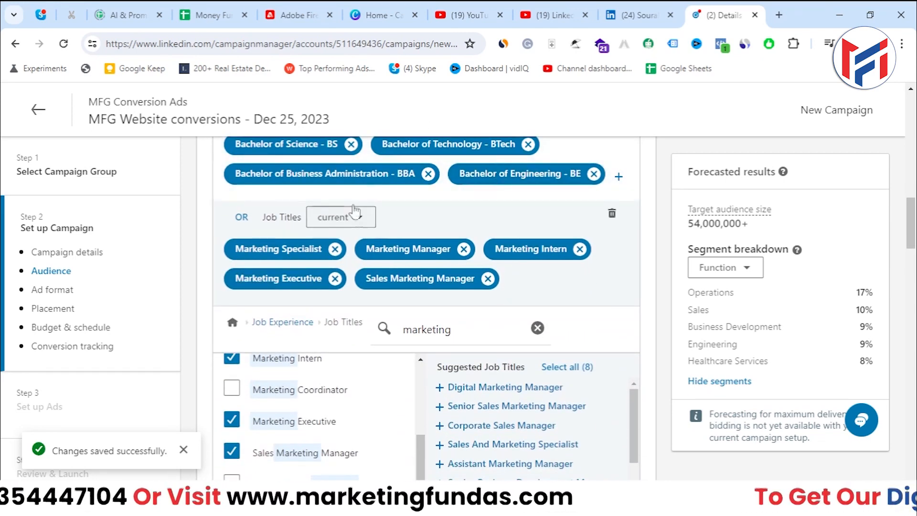
pyautogui.scroll(10, 336, 192)
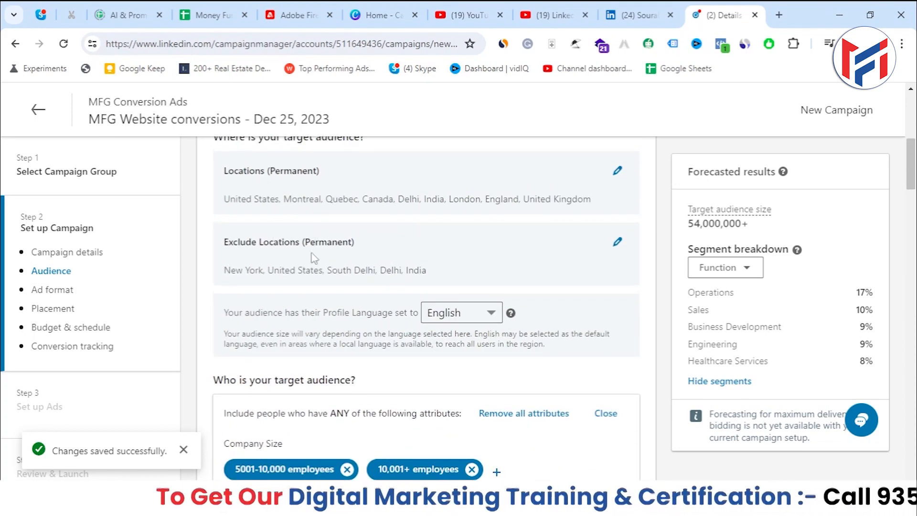
pyautogui.scroll(-12, 314, 258)
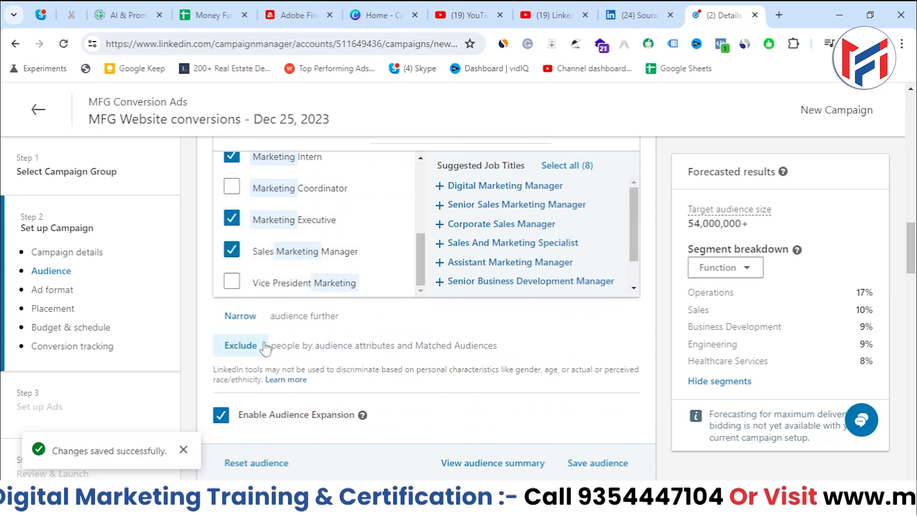
pyautogui.scroll(-3, 265, 348)
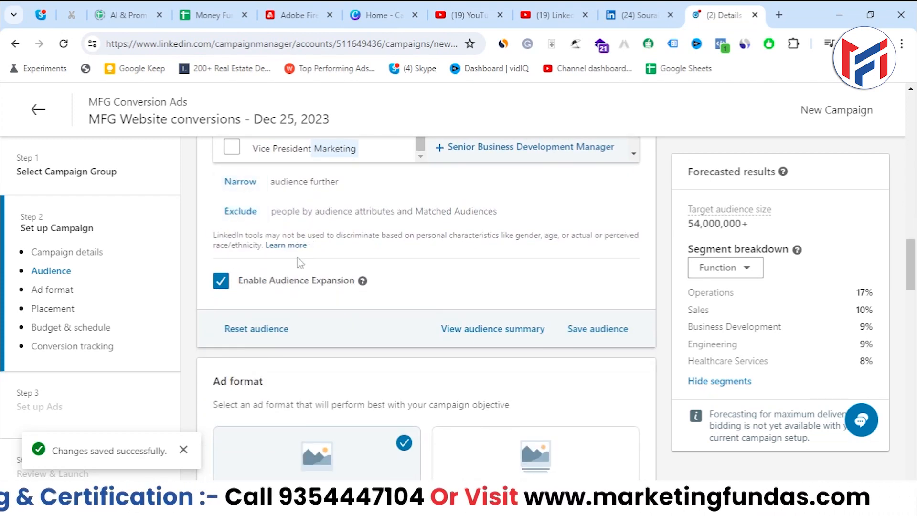
pyautogui.scroll(-2, 300, 263)
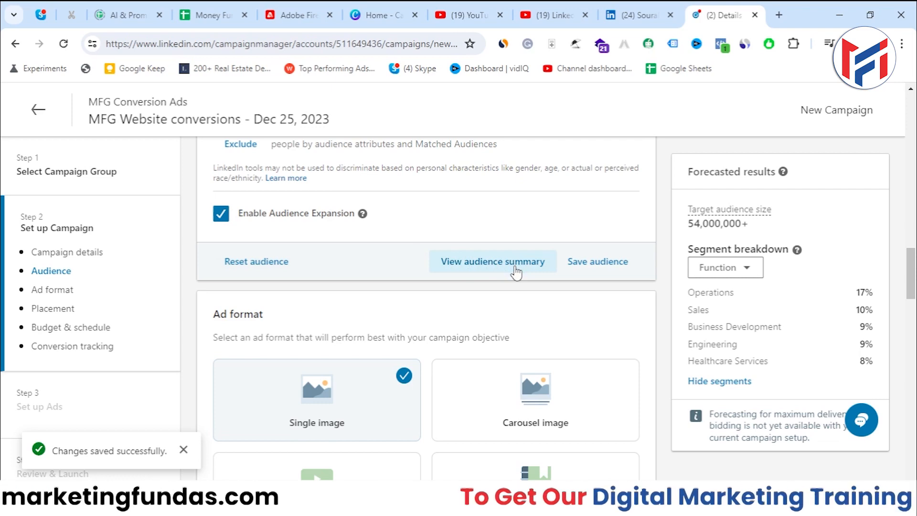
# Save the audience under the name "MFG Conversion Audience" without a description
pyautogui.click(588, 266)
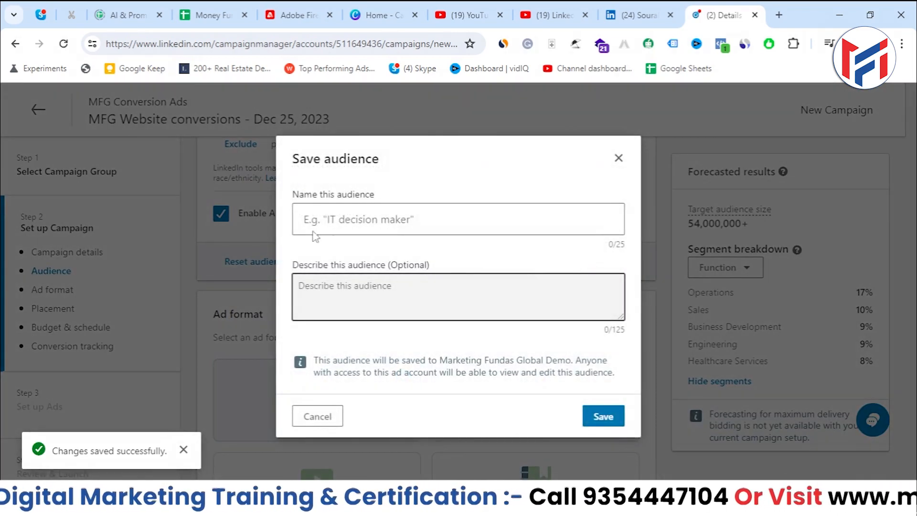
pyautogui.click(417, 220)
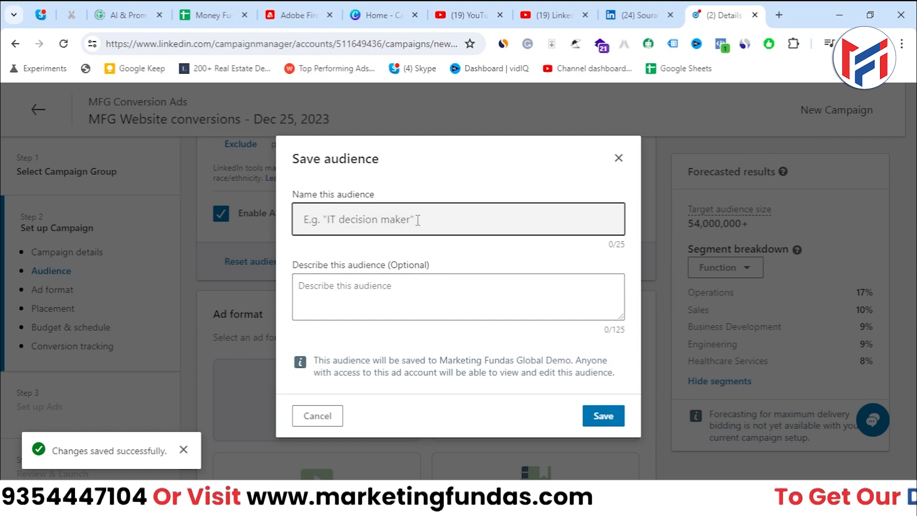
pyautogui.write('M')
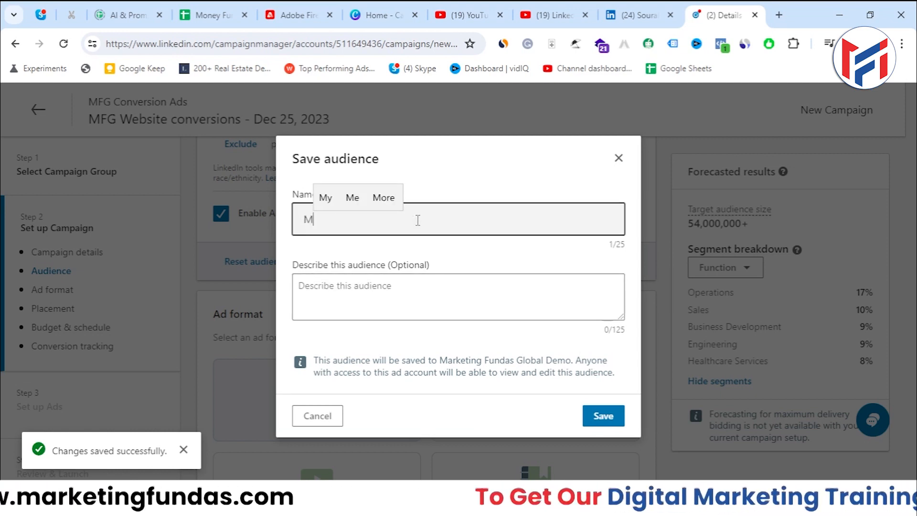
pyautogui.write('FG Conver')
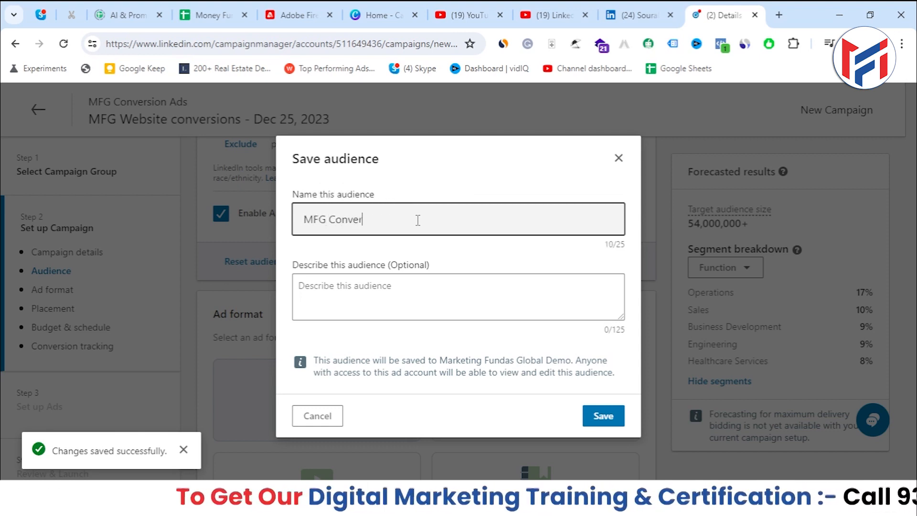
pyautogui.write('sion Au')
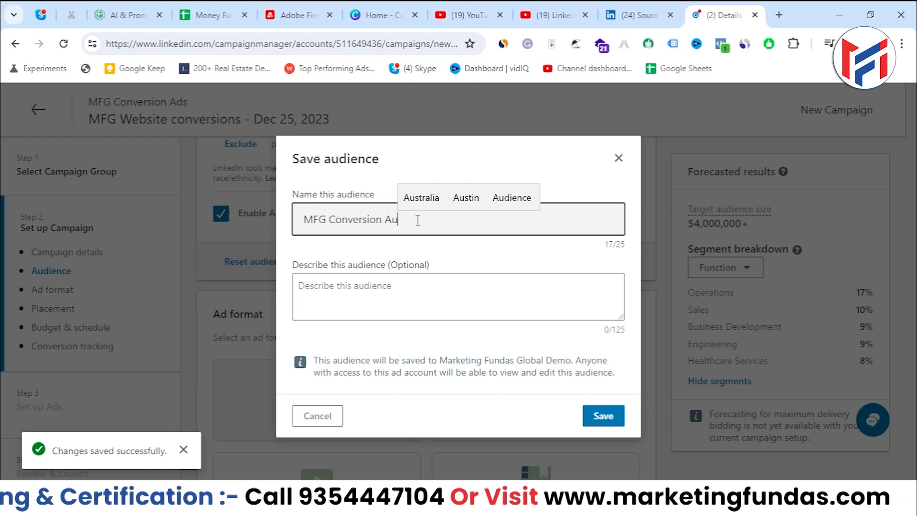
pyautogui.write('dience')
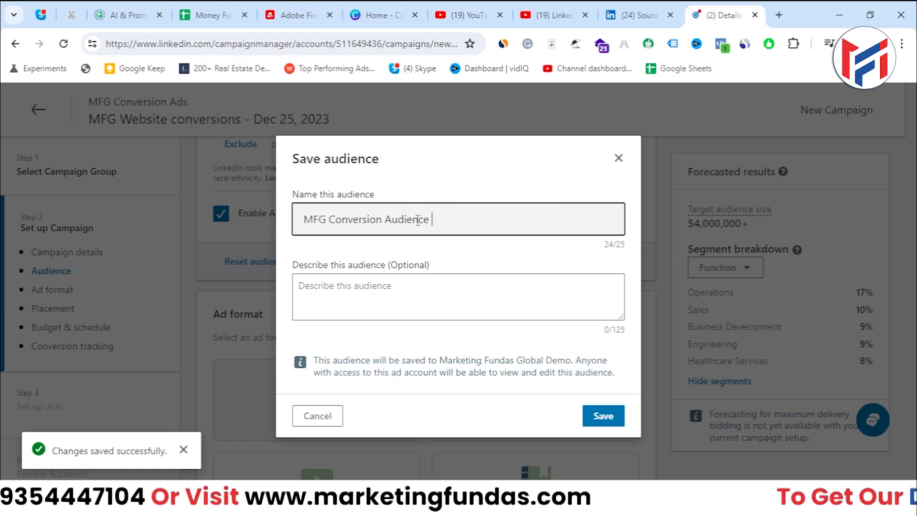
pyautogui.click(431, 315)
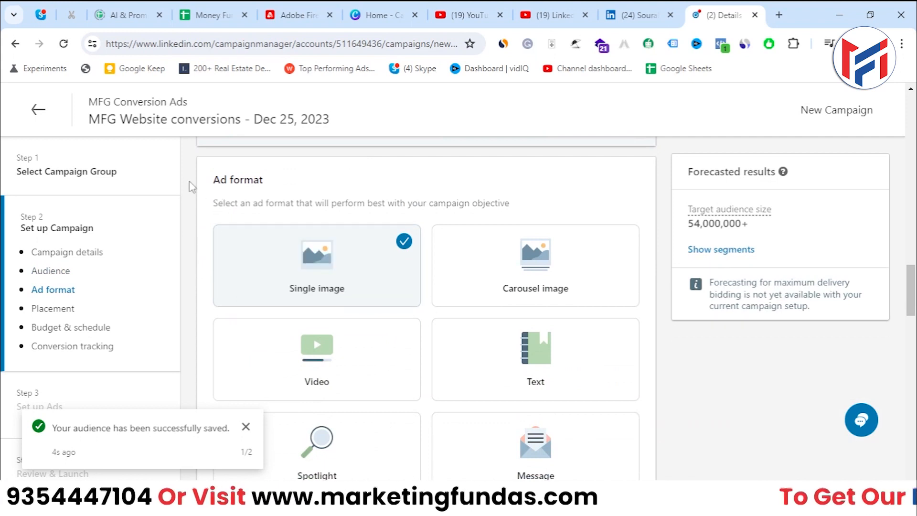
# Review the available ad formats, from Single image and Carousel image through Video, Text, Spotlight, Message, Conversation and Document
pyautogui.moveTo(205, 181); pyautogui.dragTo(313, 182)
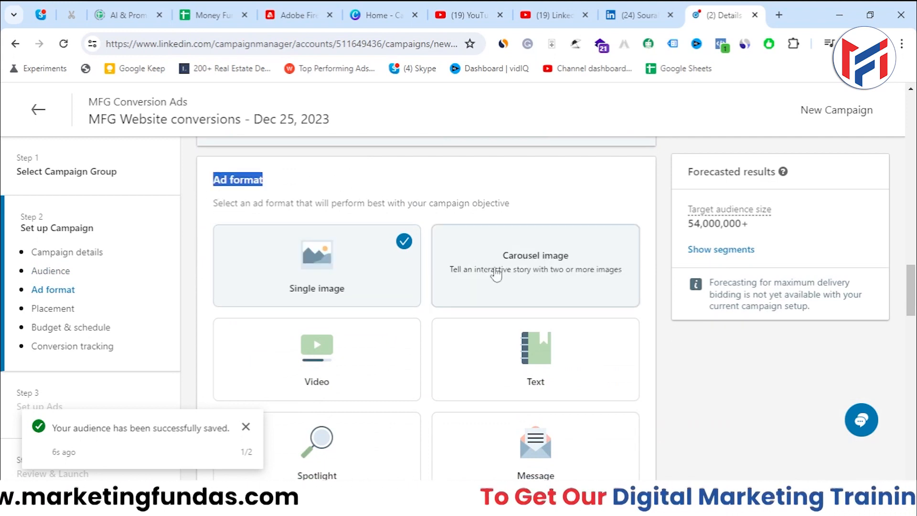
pyautogui.scroll(-3, 625, 352)
pyautogui.scroll(2, 627, 354)
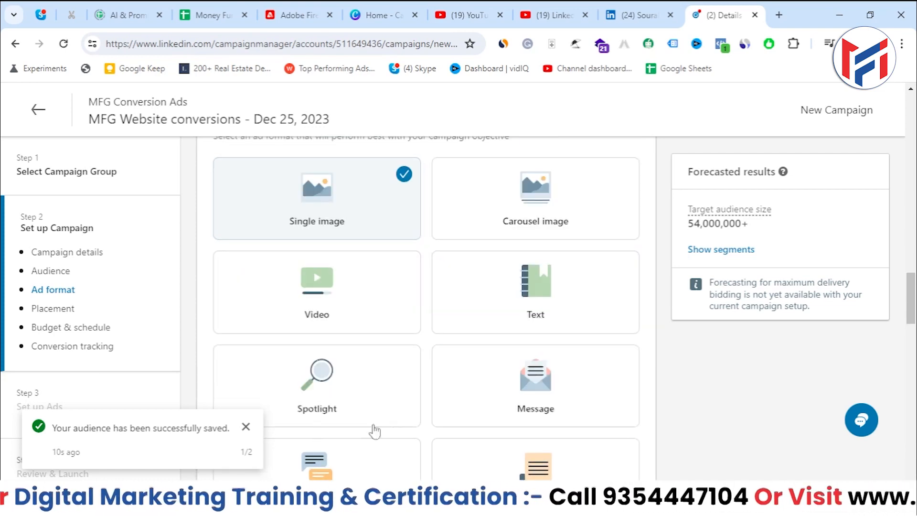
pyautogui.scroll(-2, 459, 430)
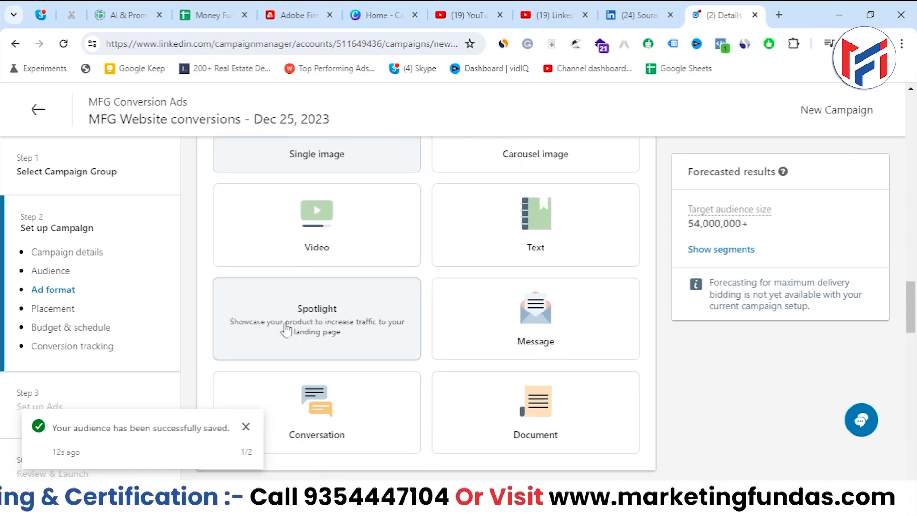
pyautogui.scroll(2, 294, 287)
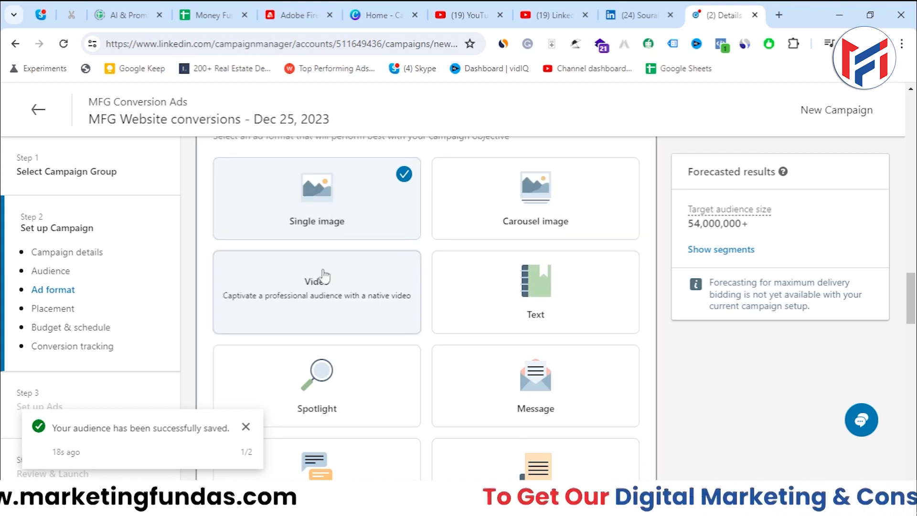
pyautogui.scroll(-3, 494, 280)
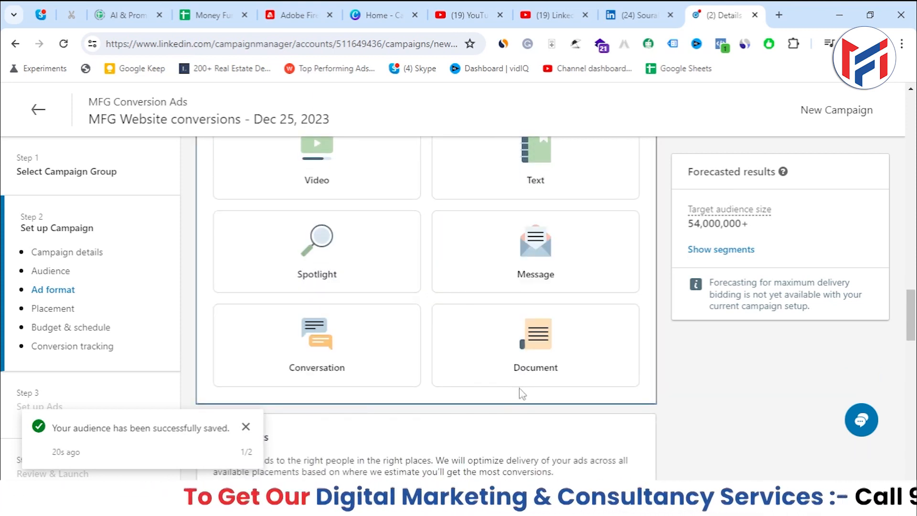
pyautogui.scroll(2, 440, 426)
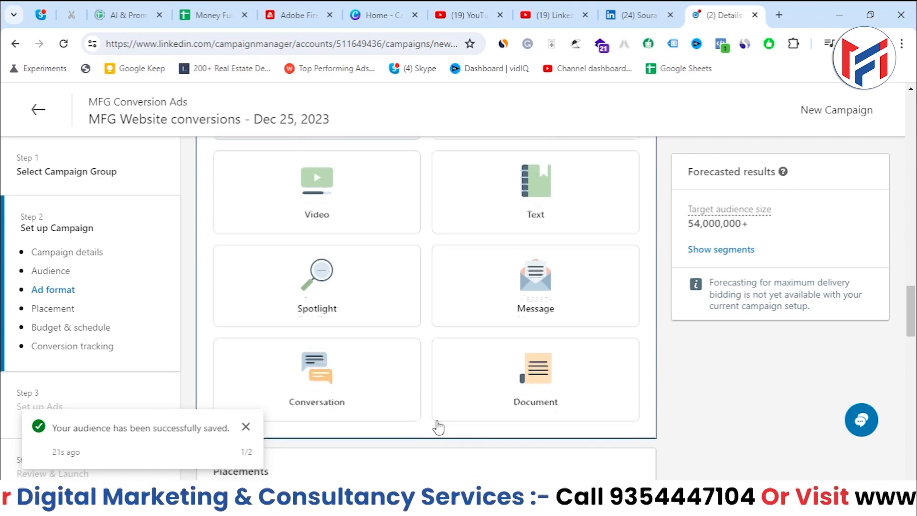
pyautogui.scroll(-1, 320, 448)
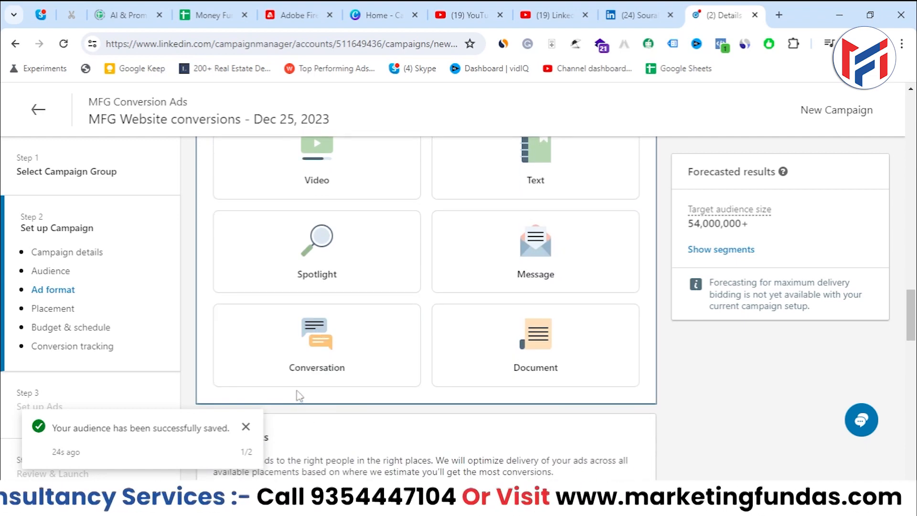
pyautogui.scroll(3, 349, 406)
pyautogui.scroll(2, 350, 380)
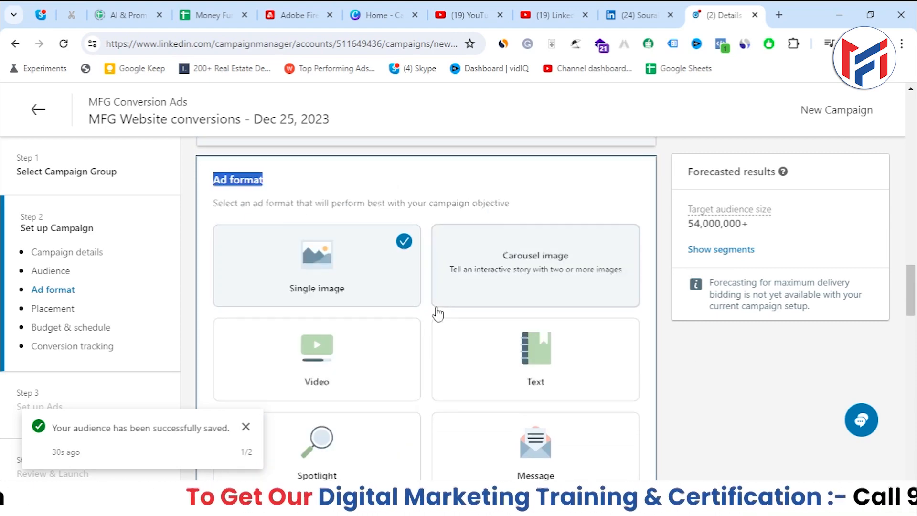
# Exclude the LinkedIn Audience Network from the placements and include it again
pyautogui.scroll(-6, 436, 313)
pyautogui.scroll(-2, 439, 313)
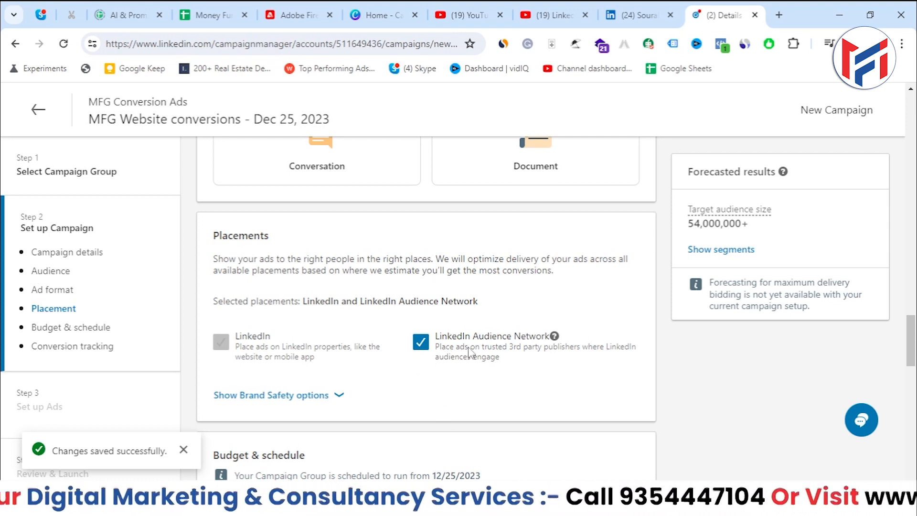
pyautogui.click(423, 343)
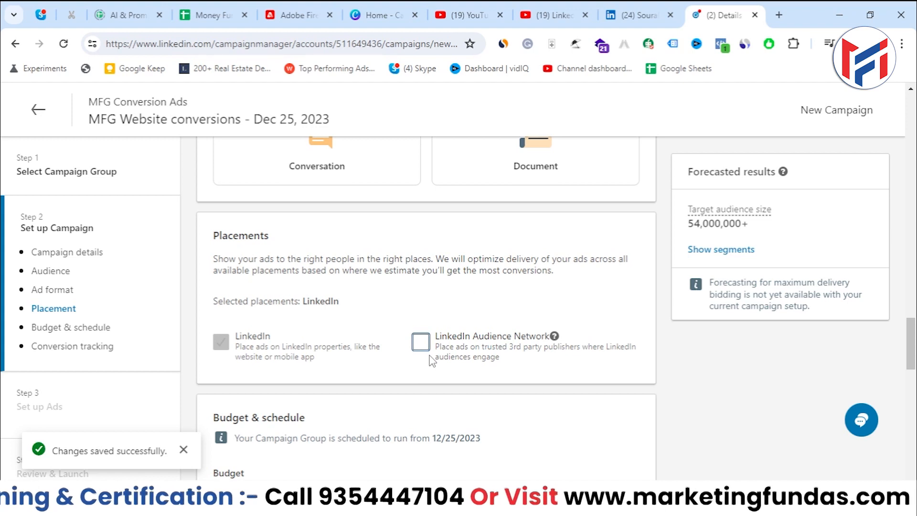
pyautogui.click(421, 342)
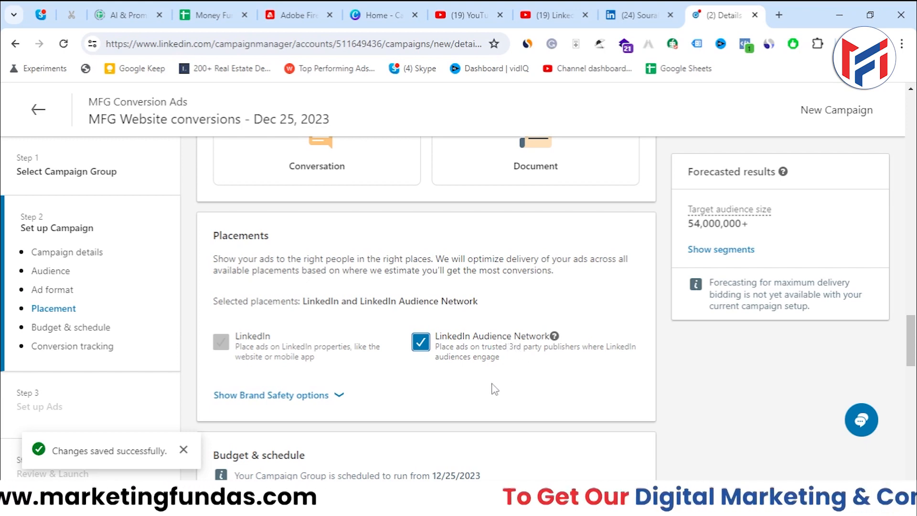
pyautogui.scroll(-3, 495, 389)
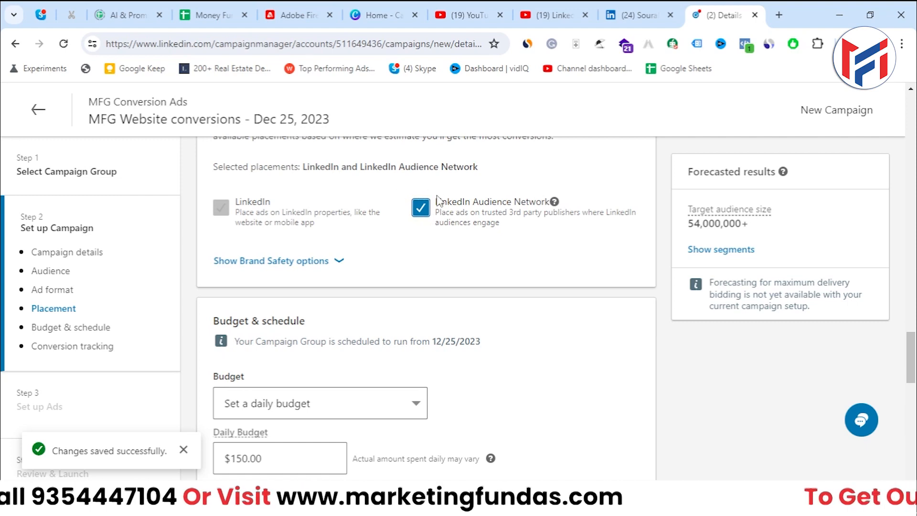
pyautogui.click(420, 207)
pyautogui.click(421, 207)
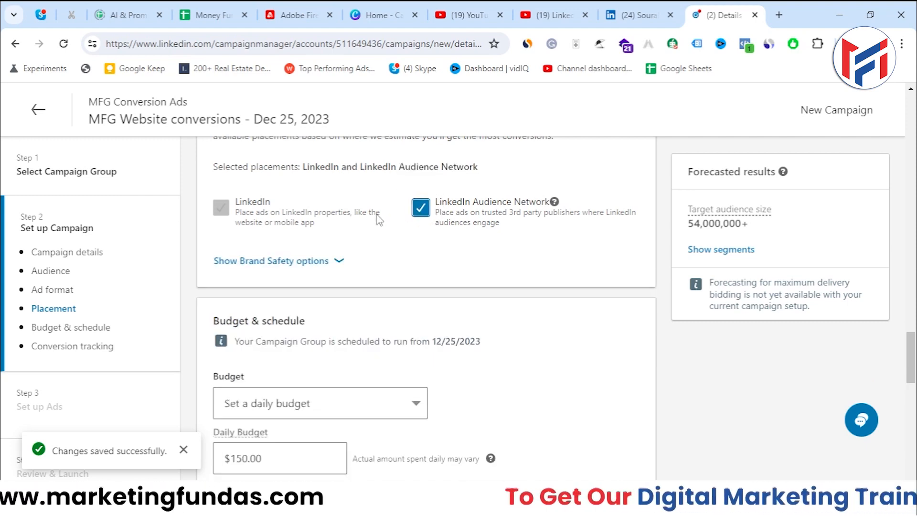
# Change the campaign's budget type to both a daily and lifetime budget
pyautogui.scroll(-2, 254, 313)
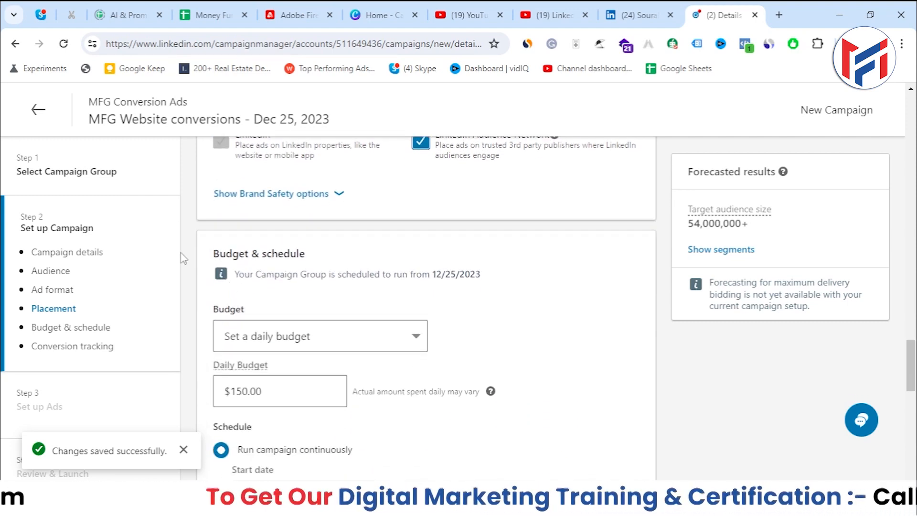
pyautogui.moveTo(213, 253); pyautogui.dragTo(356, 252)
pyautogui.scroll(-2, 327, 277)
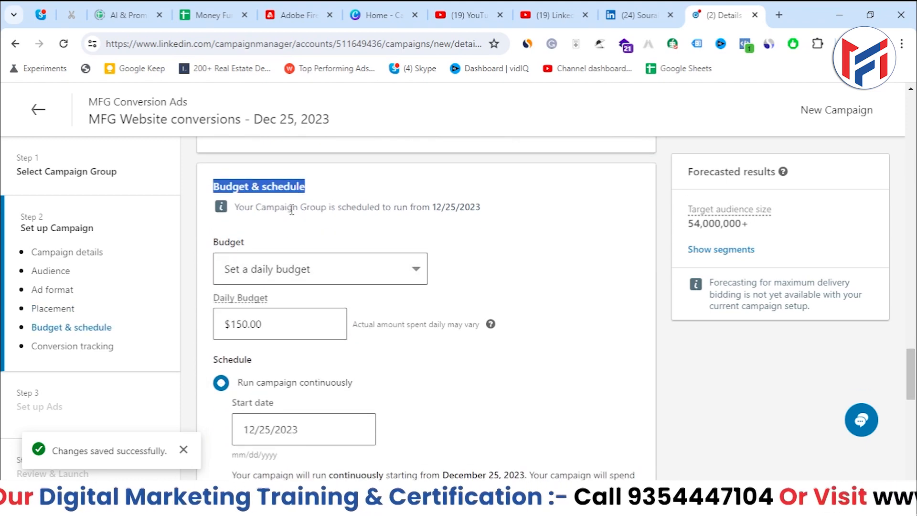
pyautogui.scroll(-2, 291, 210)
pyautogui.click(292, 205)
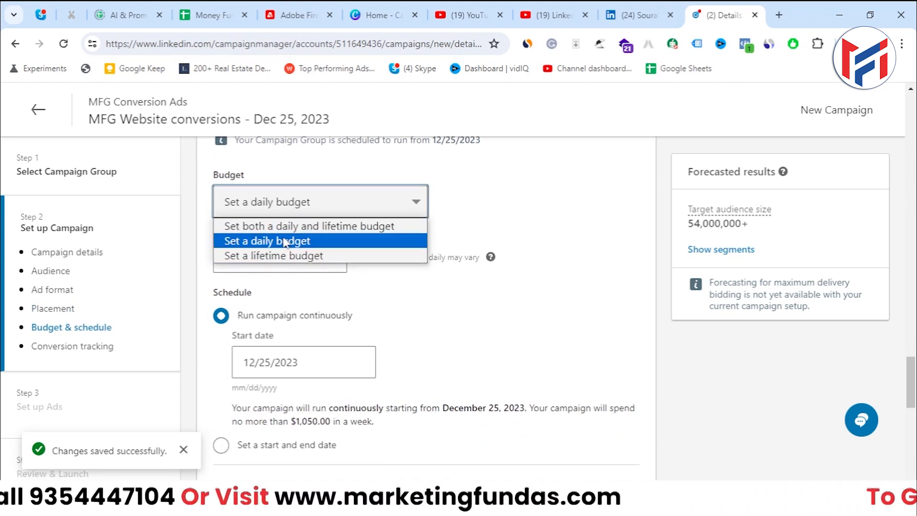
pyautogui.click(317, 228)
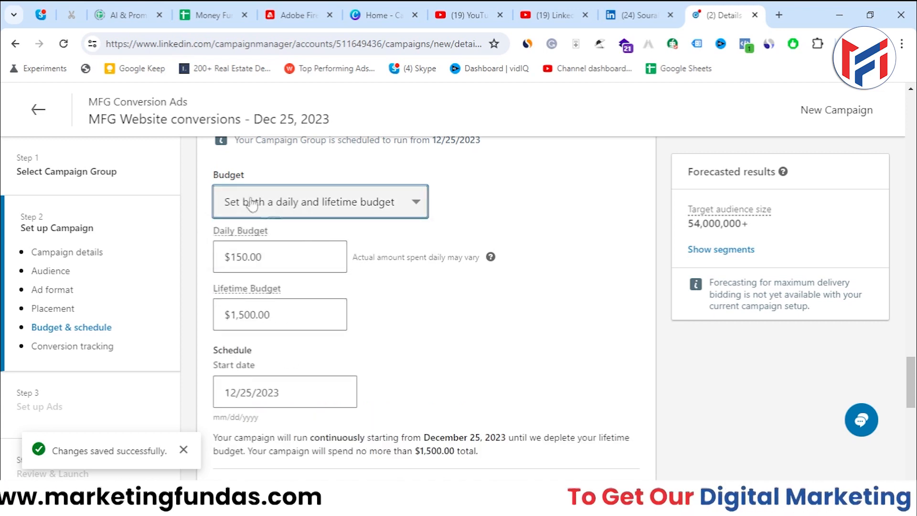
# Check the daily budget amount and set the lifetime budget to $2,000
pyautogui.click(268, 260)
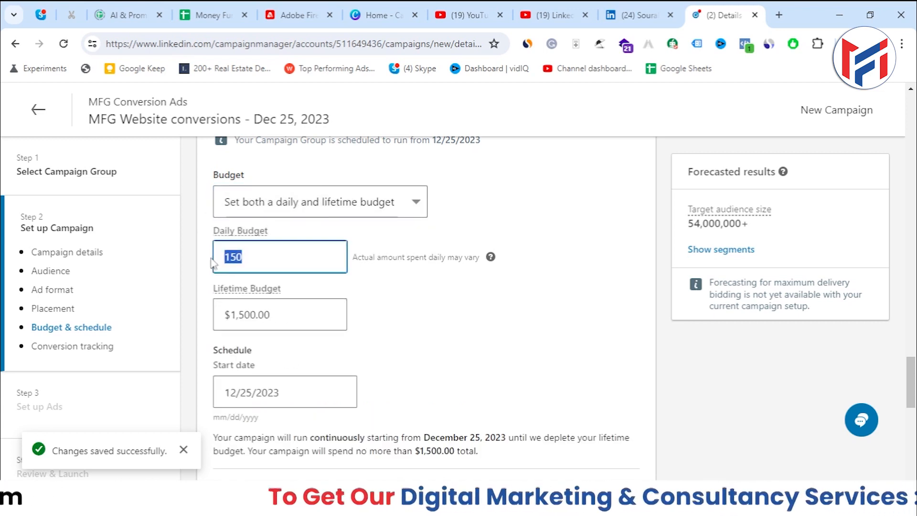
pyautogui.click(275, 319)
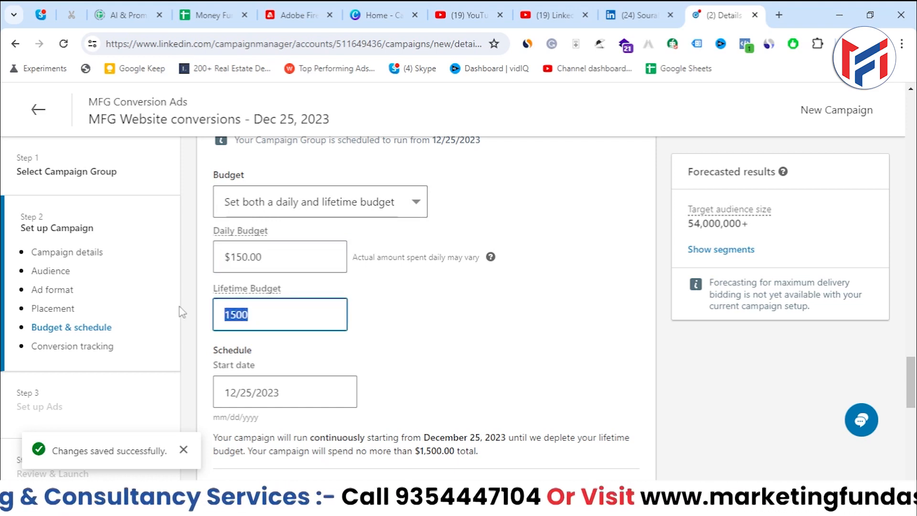
pyautogui.click(273, 259)
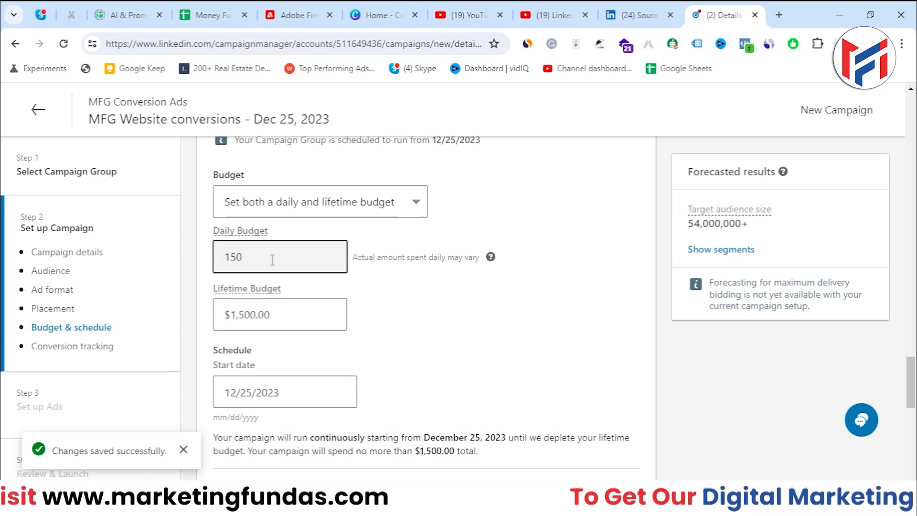
pyautogui.doubleClick(272, 260)
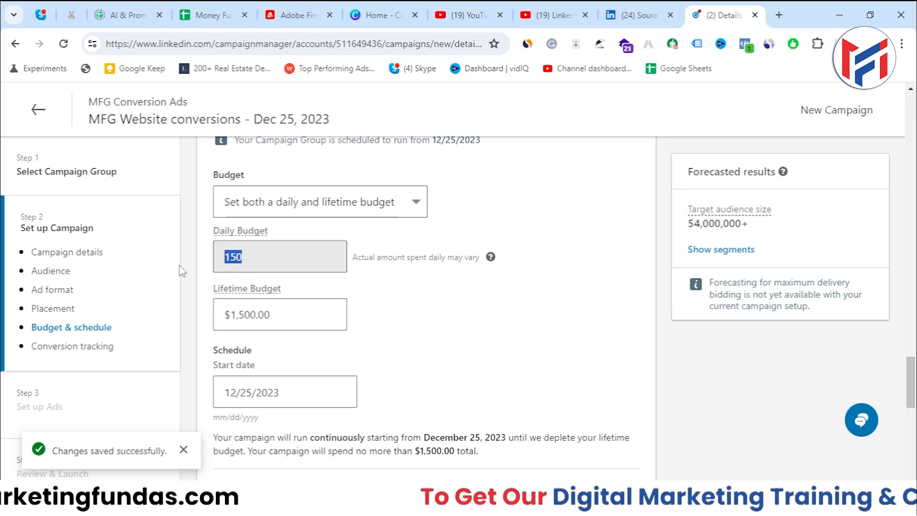
pyautogui.click(287, 308)
pyautogui.moveTo(287, 311); pyautogui.dragTo(224, 309)
pyautogui.write('2000')
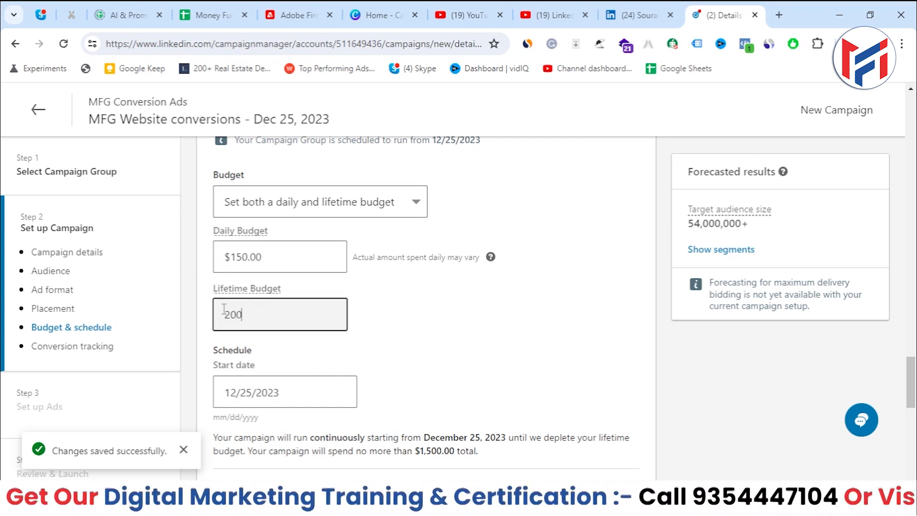
pyautogui.click(373, 333)
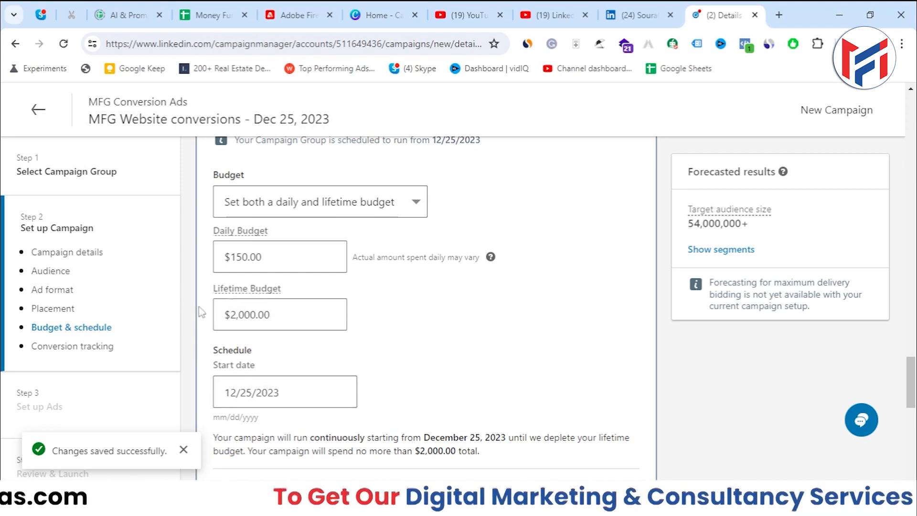
# Switch the campaign's budget type to a daily budget only and select its amount
pyautogui.click(331, 217)
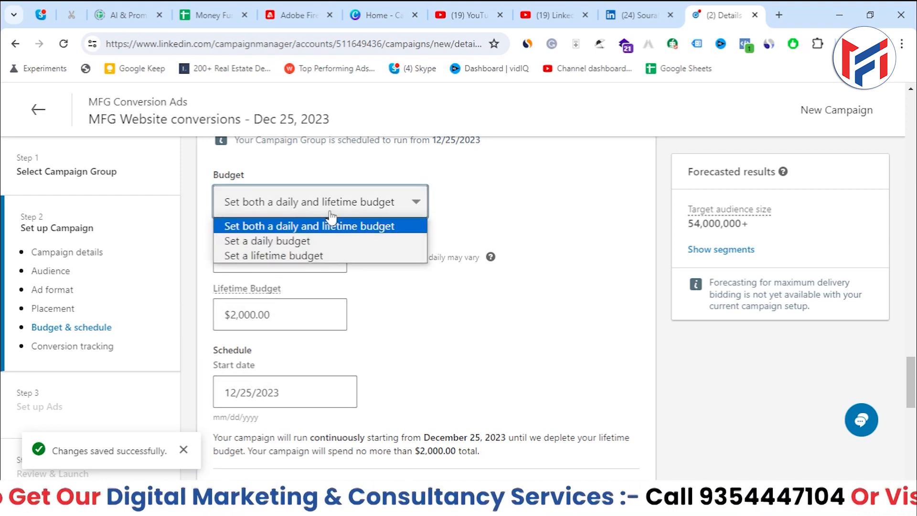
pyautogui.click(330, 240)
pyautogui.click(299, 262)
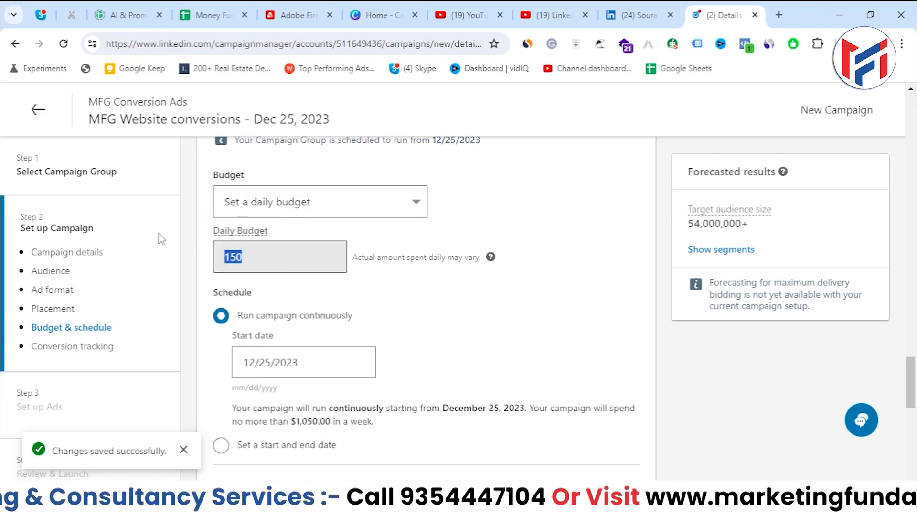
# Switch the campaign to a lifetime budget and open its amount for editing
pyautogui.click(303, 203)
pyautogui.click(297, 262)
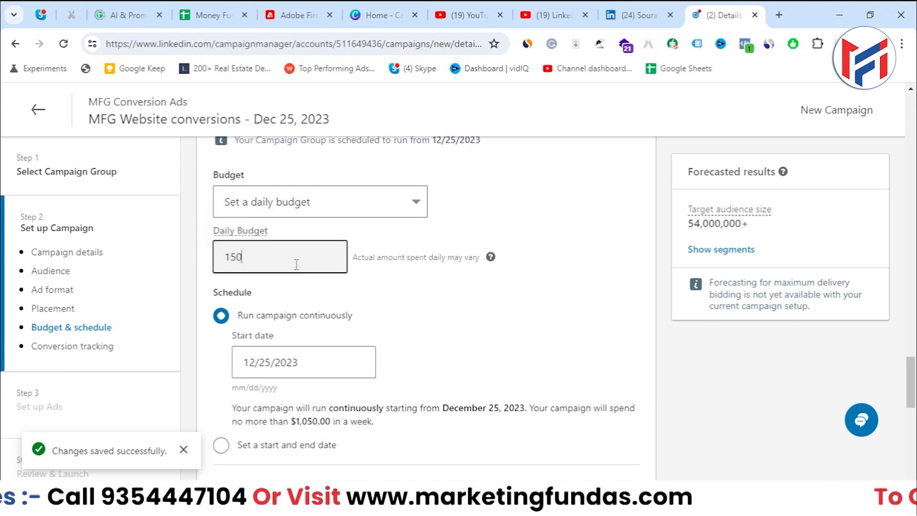
pyautogui.click(299, 206)
pyautogui.click(301, 258)
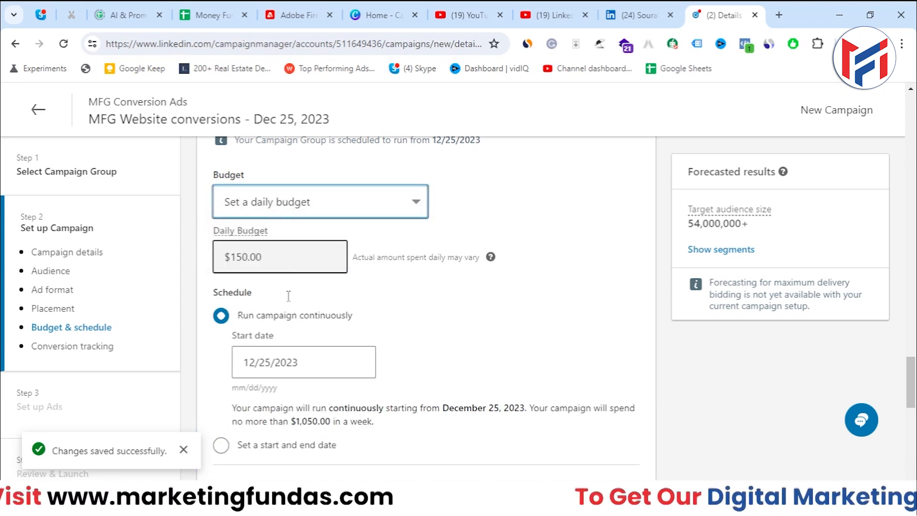
pyautogui.click(219, 268)
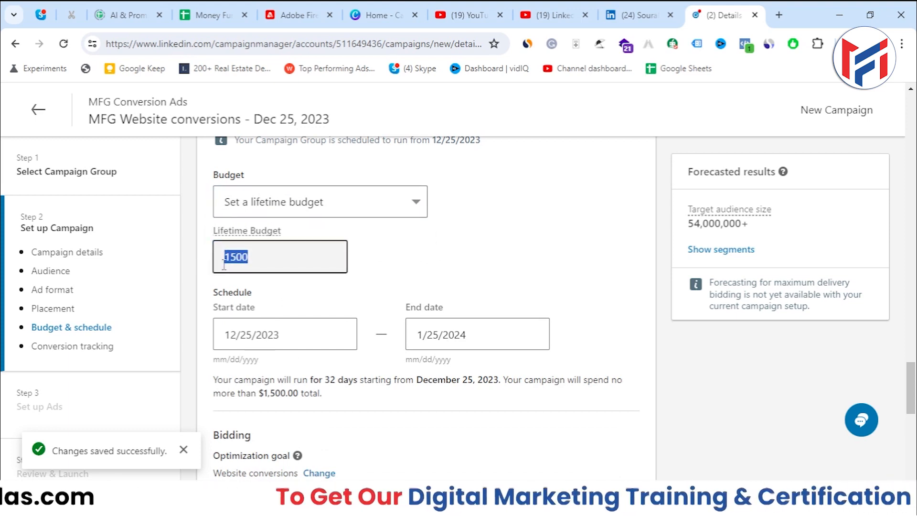
# Set the campaign's lifetime budget to $5,000
pyautogui.doubleClick(287, 263)
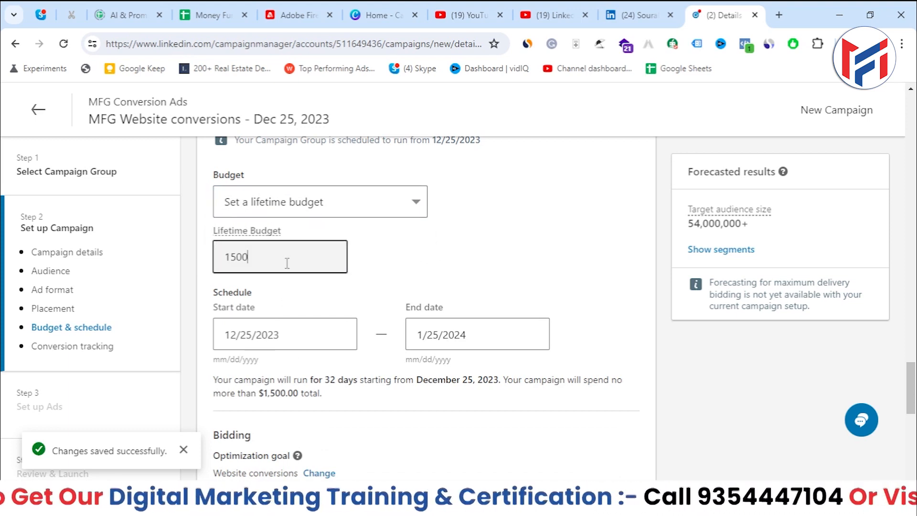
pyautogui.write('5')
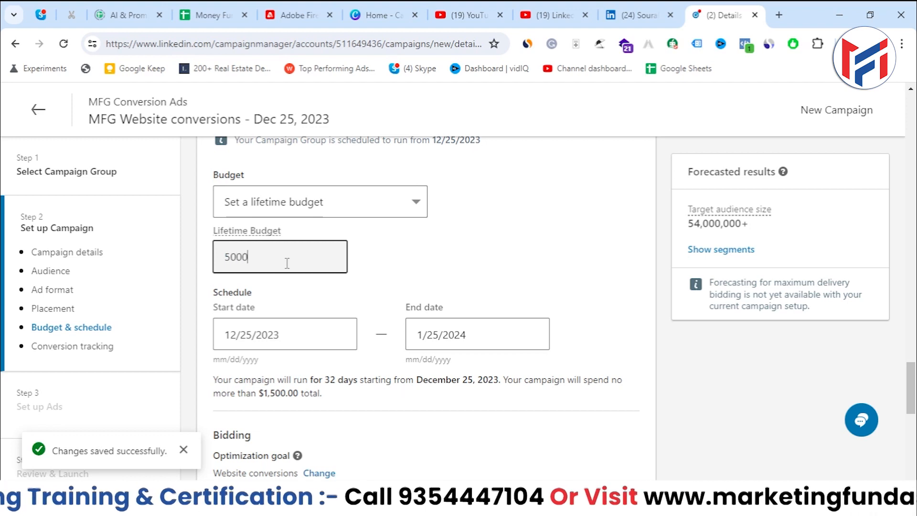
pyautogui.click(480, 268)
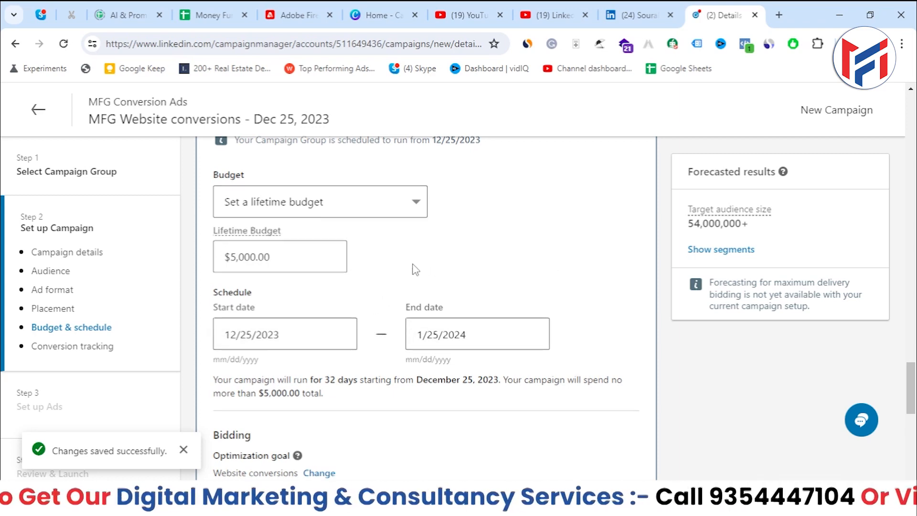
# Switch the campaign to a daily budget and schedule it to run continuously
pyautogui.scroll(1, 414, 268)
pyautogui.click(353, 279)
pyautogui.click(330, 310)
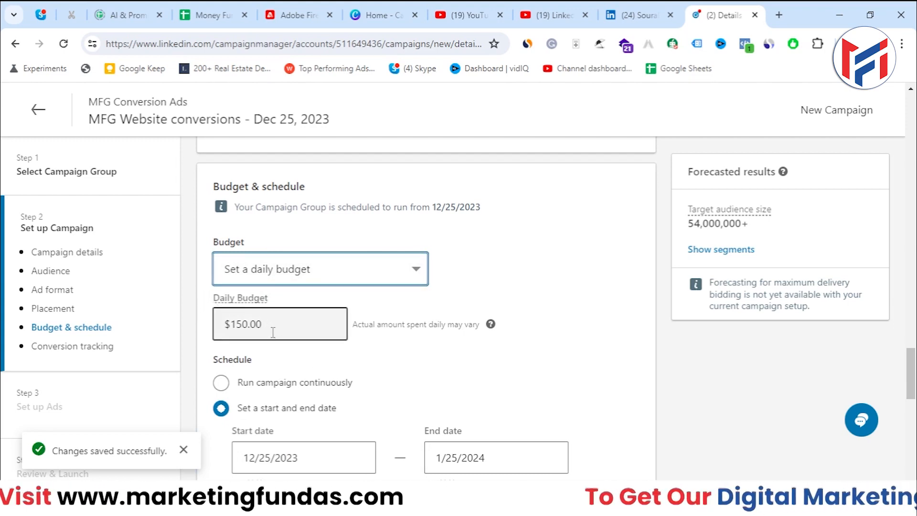
pyautogui.scroll(-1, 274, 332)
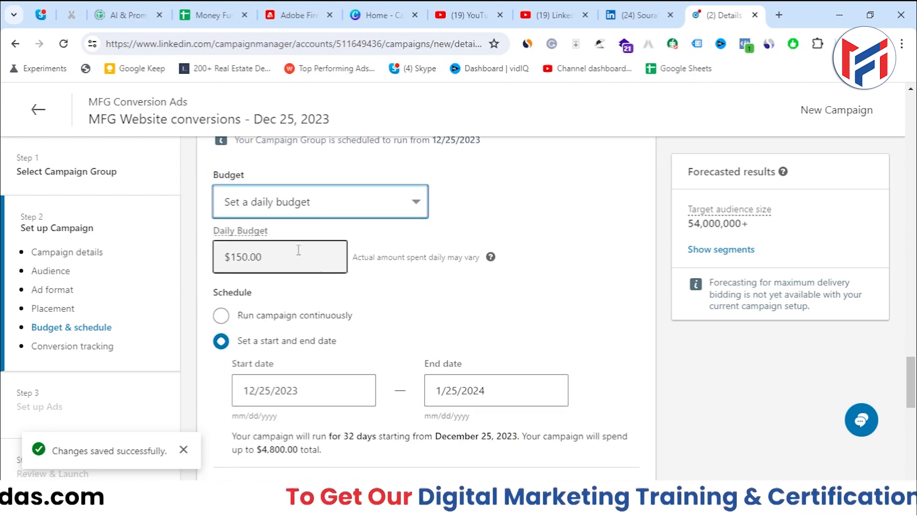
pyautogui.click(249, 315)
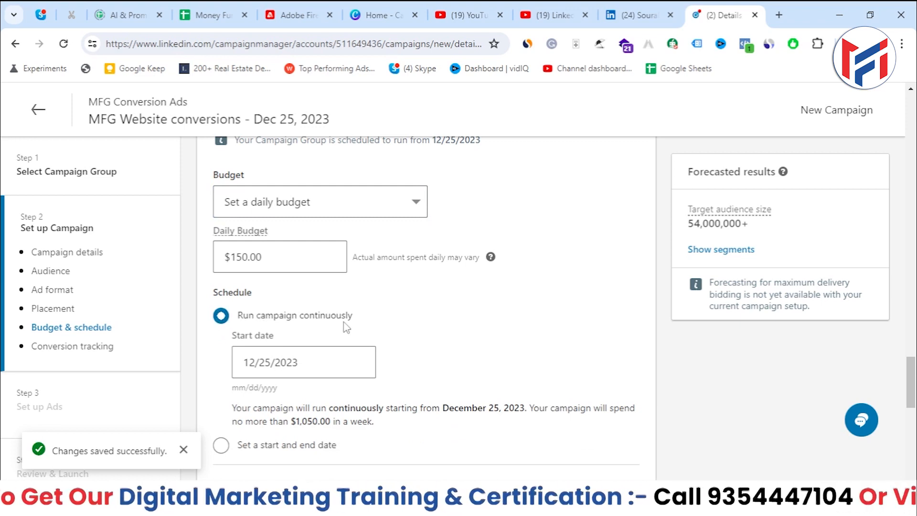
pyautogui.click(251, 262)
pyautogui.moveTo(251, 262); pyautogui.dragTo(226, 259)
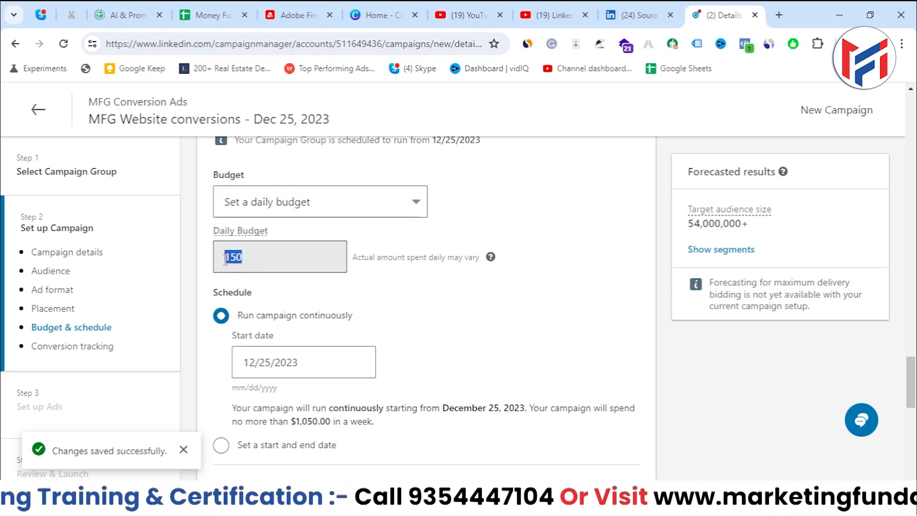
pyautogui.click(389, 318)
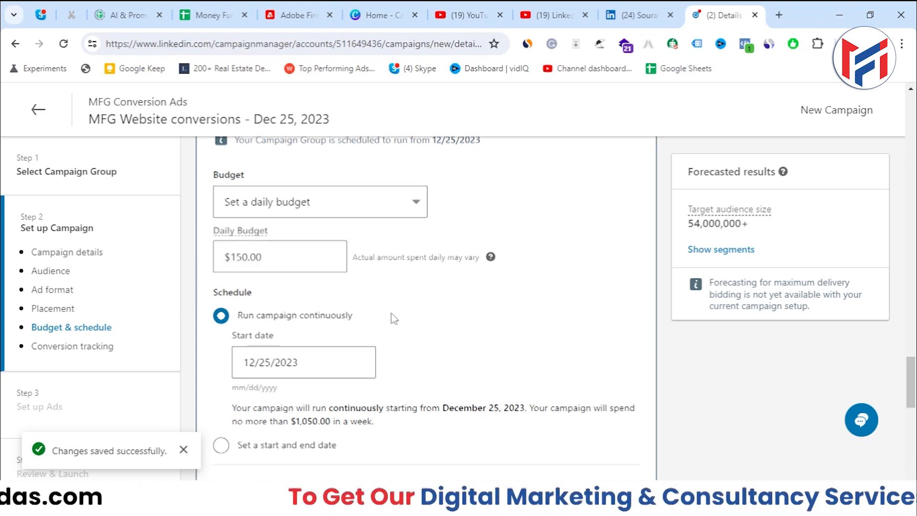
# Examine the optimization goal choices for the campaign's bidding, keeping Website conversions selected
pyautogui.scroll(-3, 392, 318)
pyautogui.scroll(-1, 385, 319)
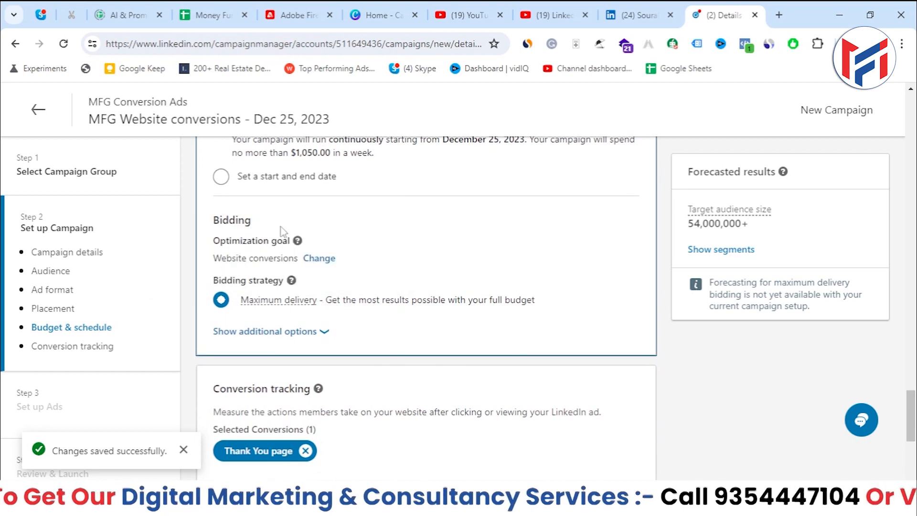
pyautogui.moveTo(208, 248); pyautogui.dragTo(258, 274)
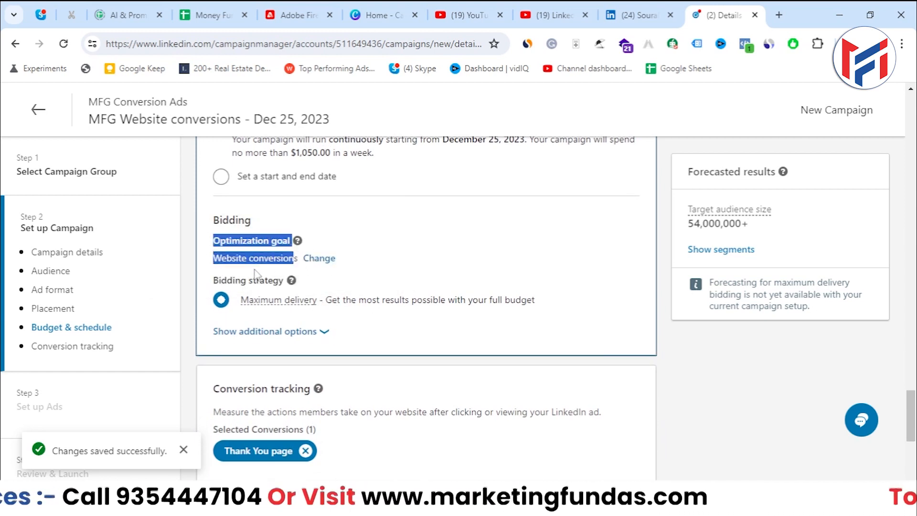
pyautogui.click(319, 258)
pyautogui.click(311, 271)
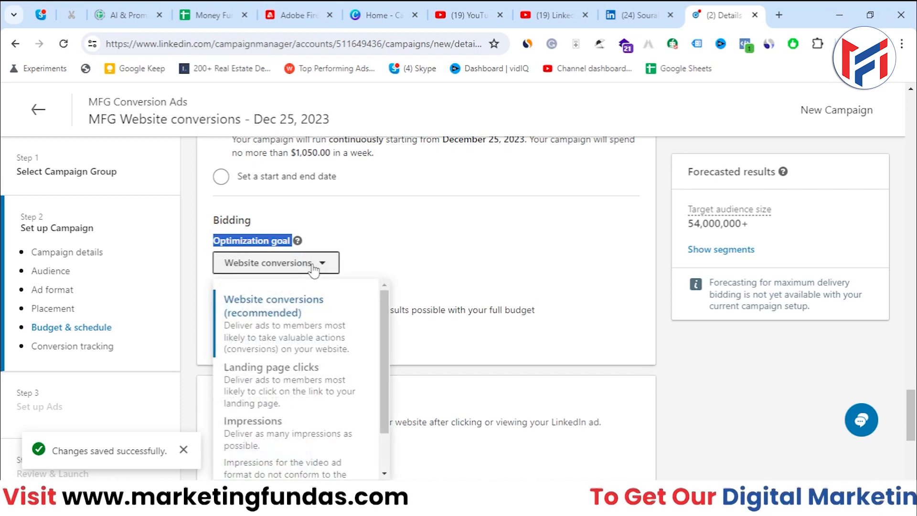
pyautogui.scroll(-2, 277, 411)
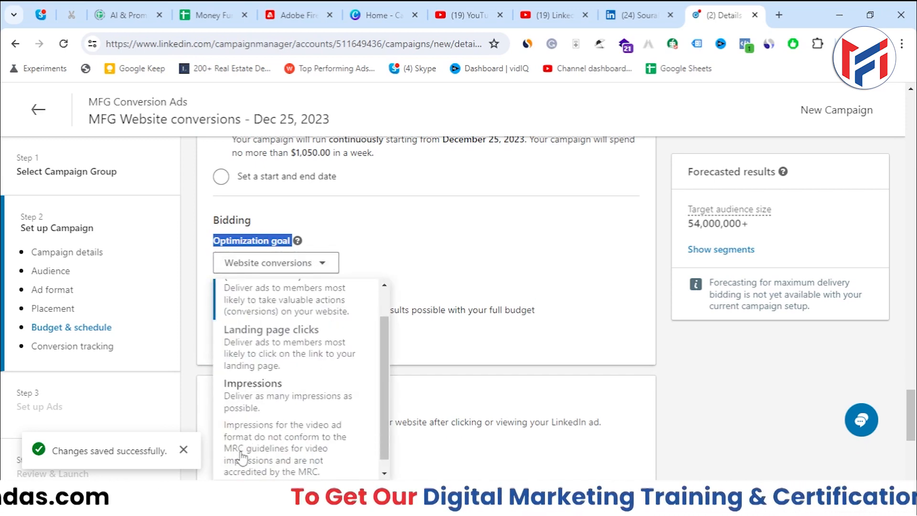
pyautogui.scroll(1, 388, 363)
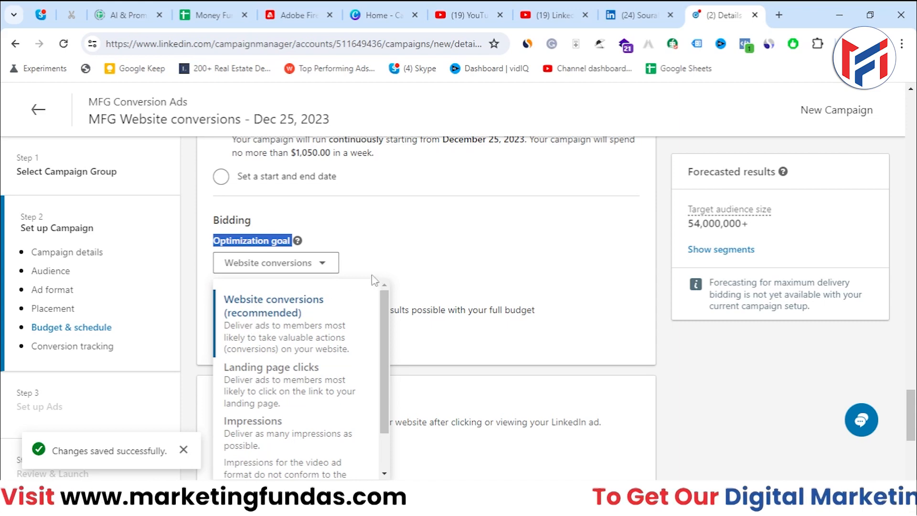
pyautogui.click(254, 319)
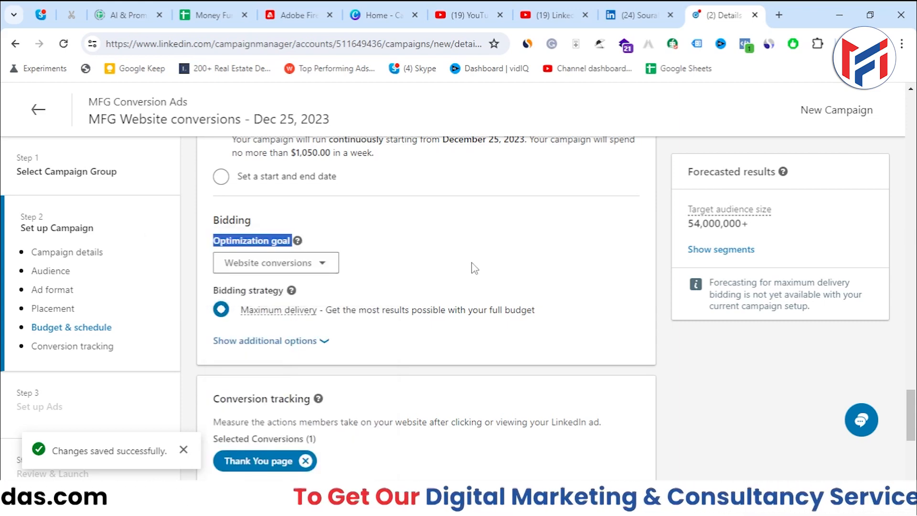
pyautogui.click(321, 263)
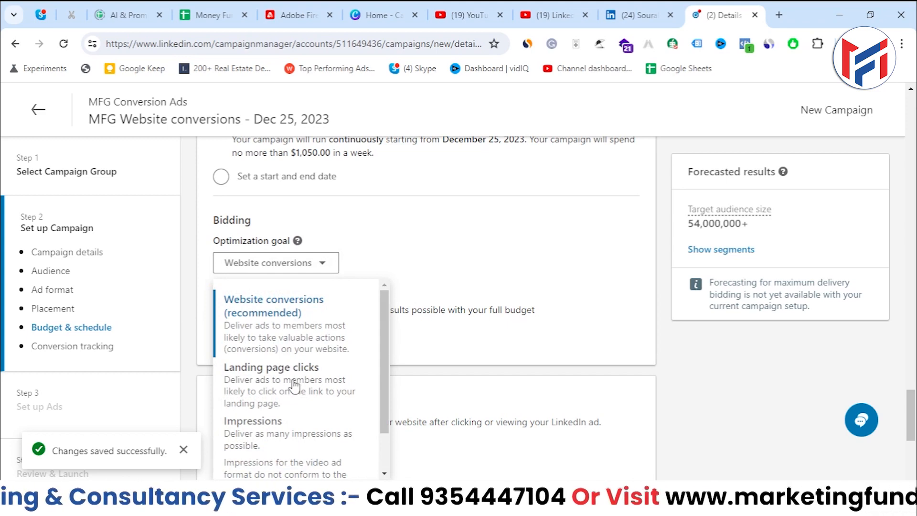
pyautogui.scroll(-1, 287, 385)
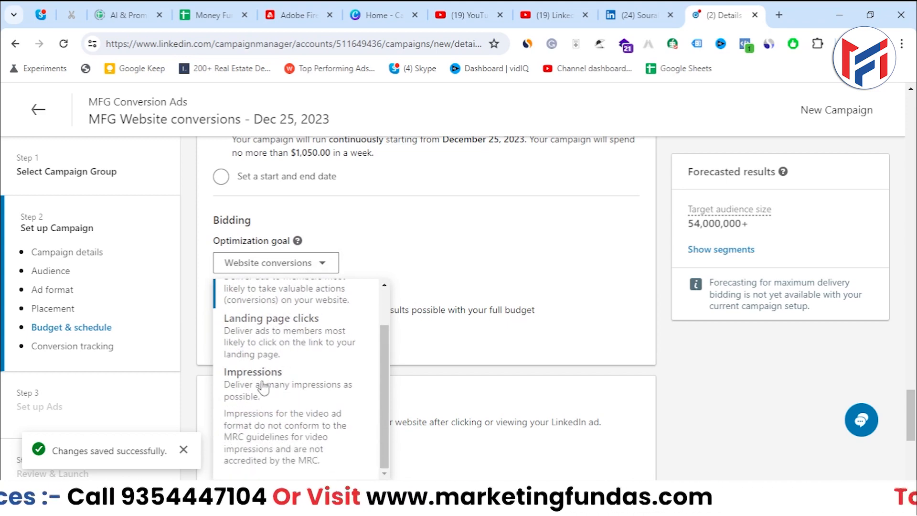
pyautogui.click(428, 282)
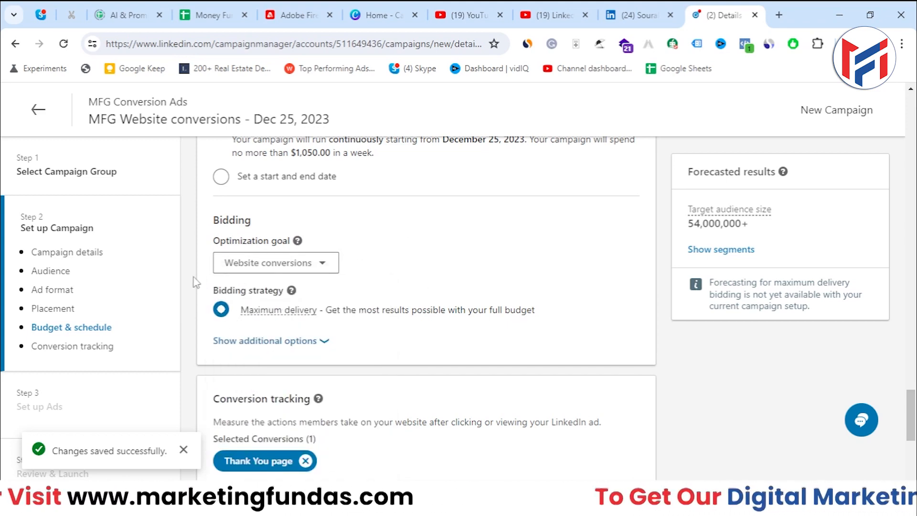
# Reveal the additional bidding strategies and choose Manual bidding (Enhanced) with a bid of $10 per landing page click
pyautogui.click(227, 341)
pyautogui.moveTo(267, 327)
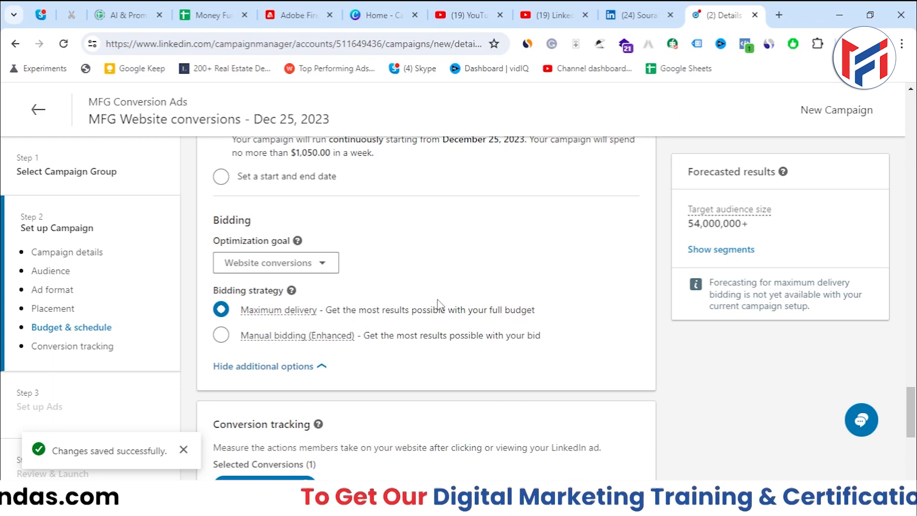
pyautogui.click(221, 334)
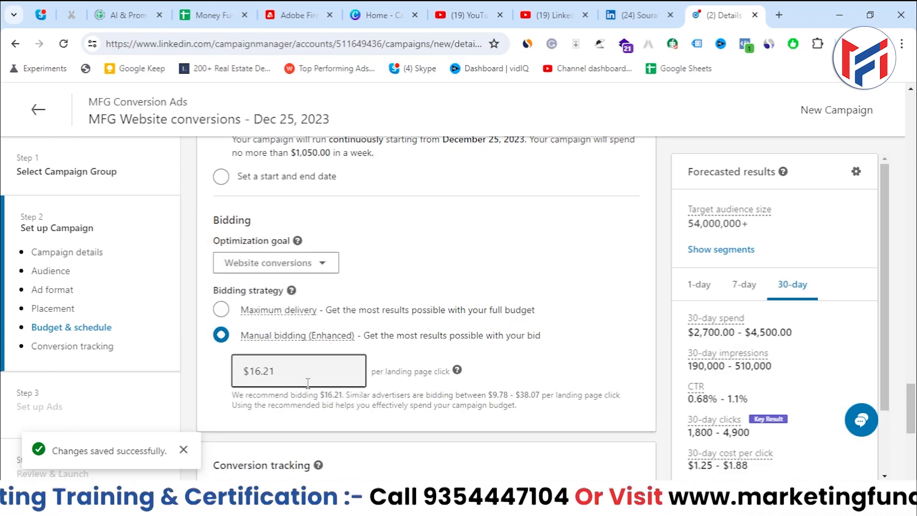
pyautogui.moveTo(307, 380); pyautogui.dragTo(231, 376)
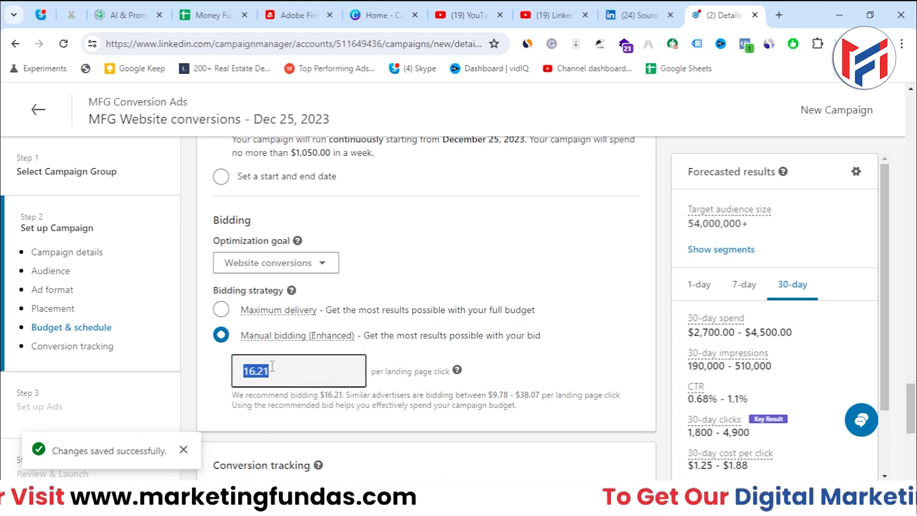
pyautogui.write('**')
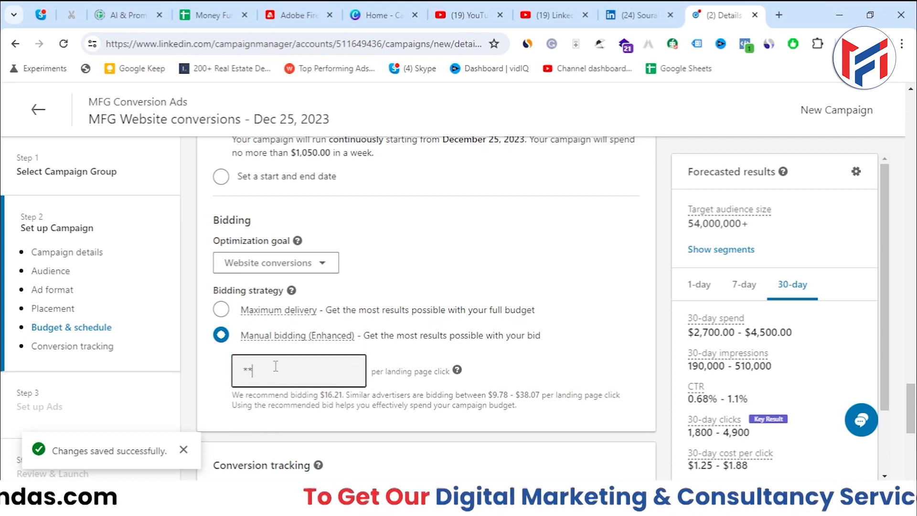
pyautogui.moveTo(258, 368); pyautogui.dragTo(241, 369)
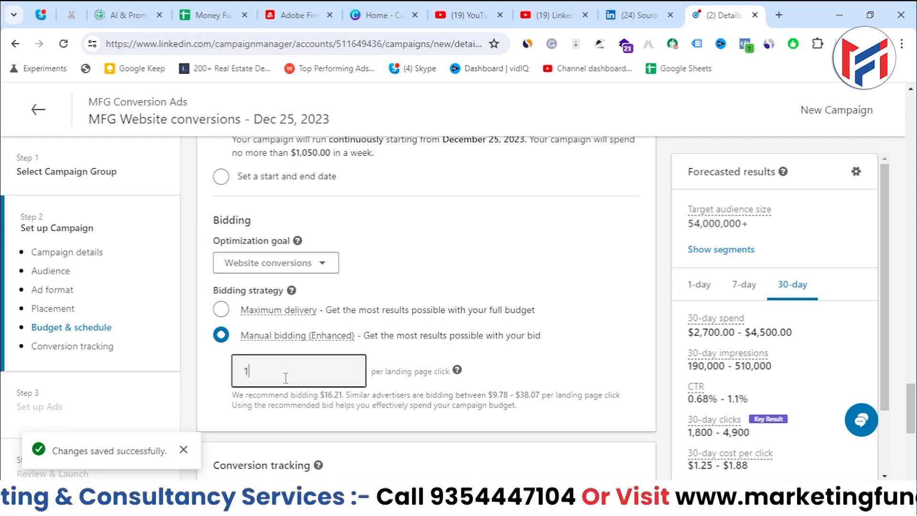
pyautogui.click(462, 389)
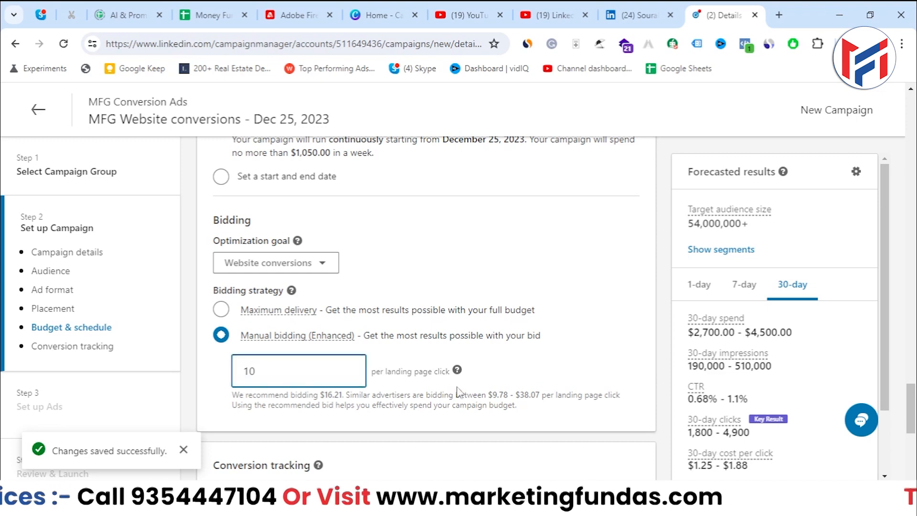
pyautogui.click(410, 396)
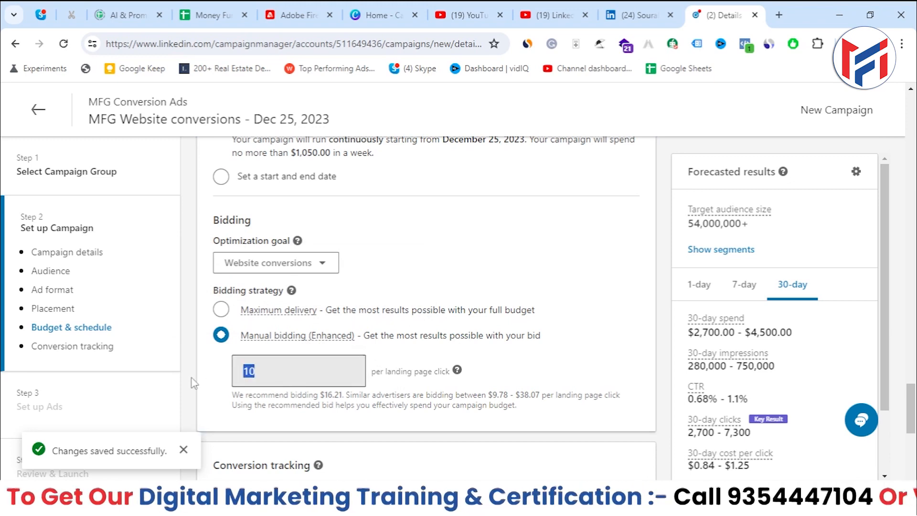
# Compare the two bidding strategies and return the campaign to Maximum delivery
pyautogui.click(221, 309)
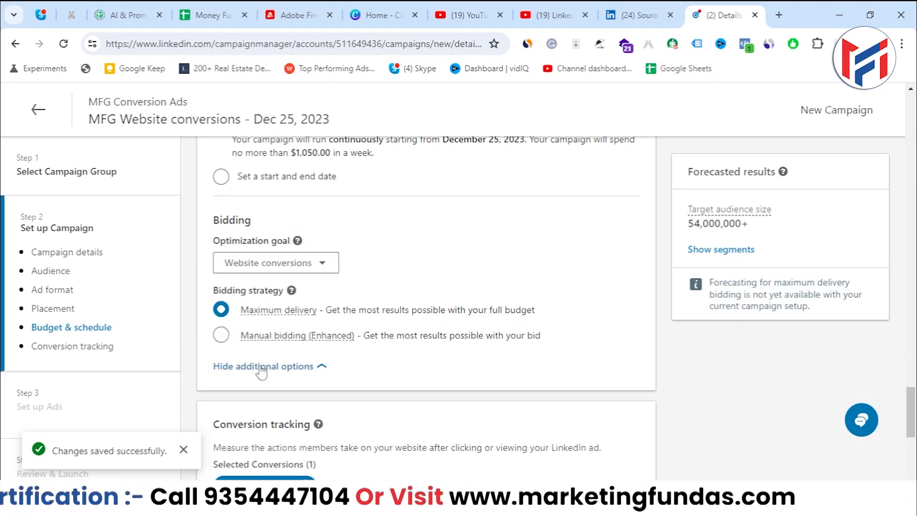
pyautogui.click(221, 335)
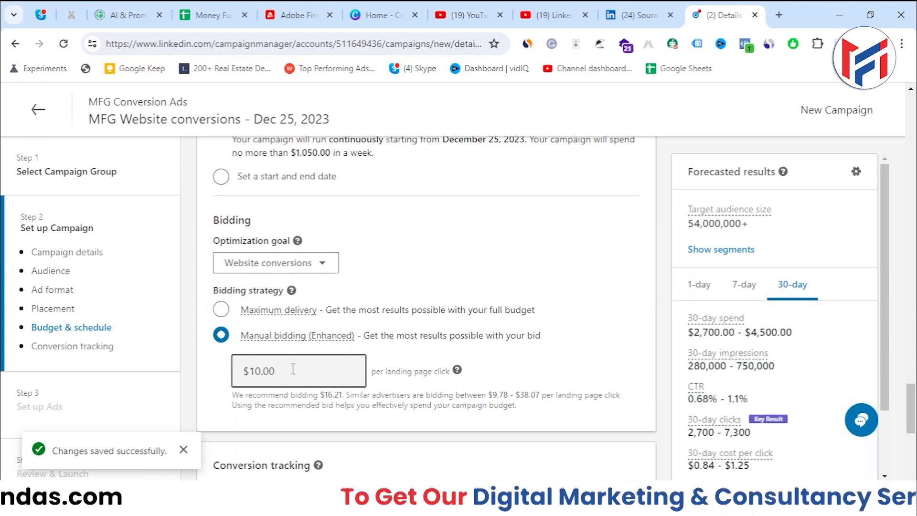
pyautogui.click(221, 309)
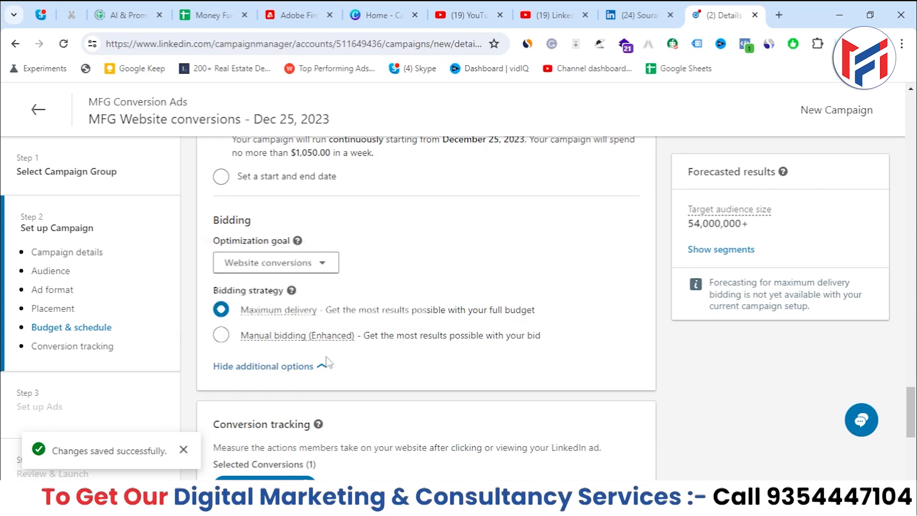
# Review the campaign's conversion tracking section and the Insight Tag and conversion tracking tutorials in the YouTube playlist, ending back in Campaign Manager
pyautogui.scroll(-4, 326, 363)
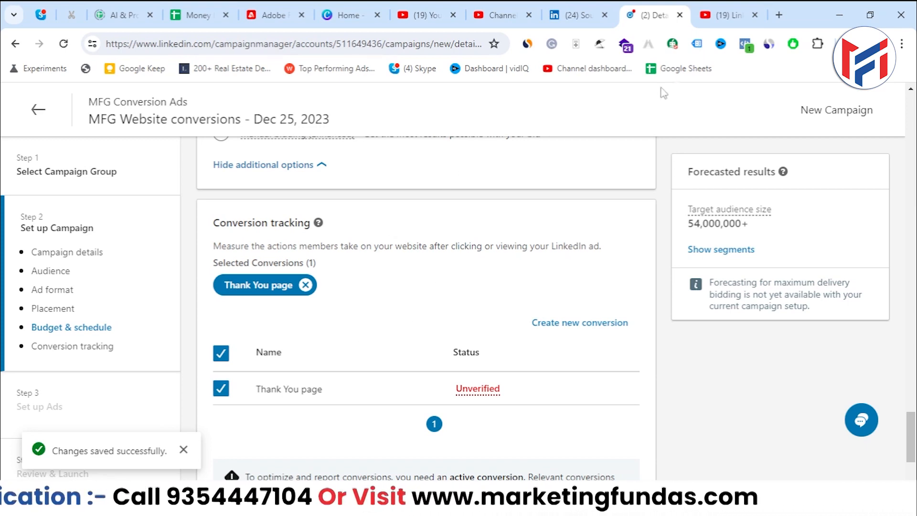
pyautogui.click(726, 15)
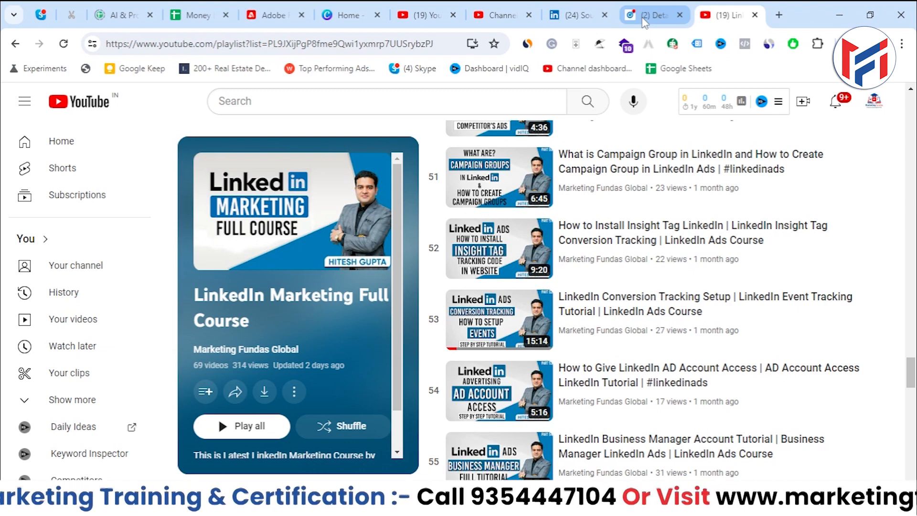
pyautogui.click(645, 16)
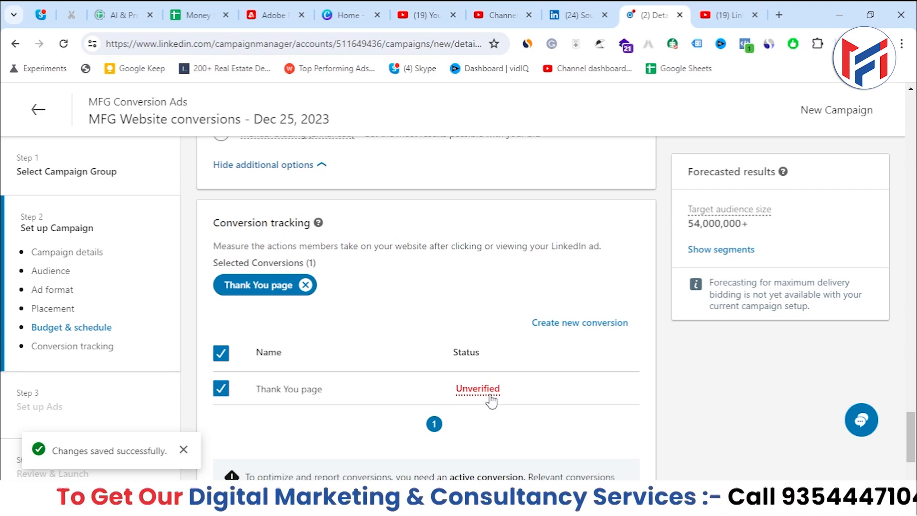
pyautogui.click(717, 17)
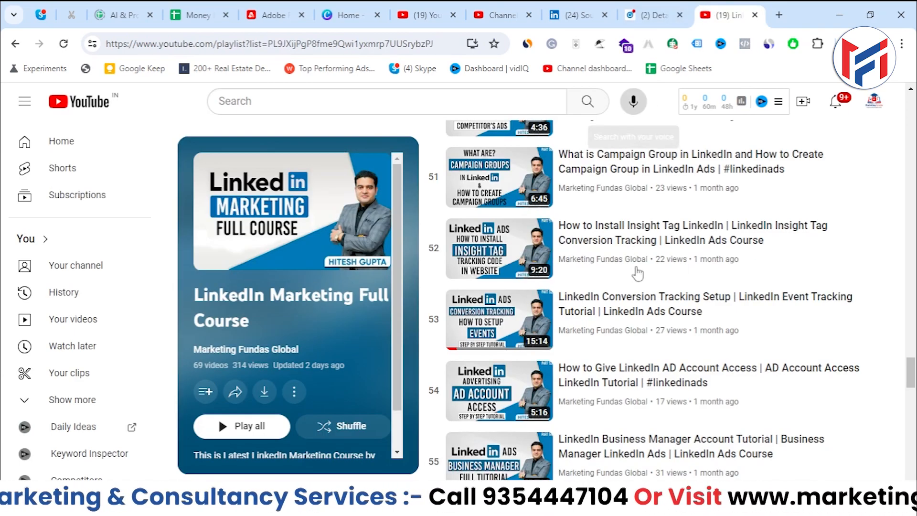
pyautogui.click(666, 14)
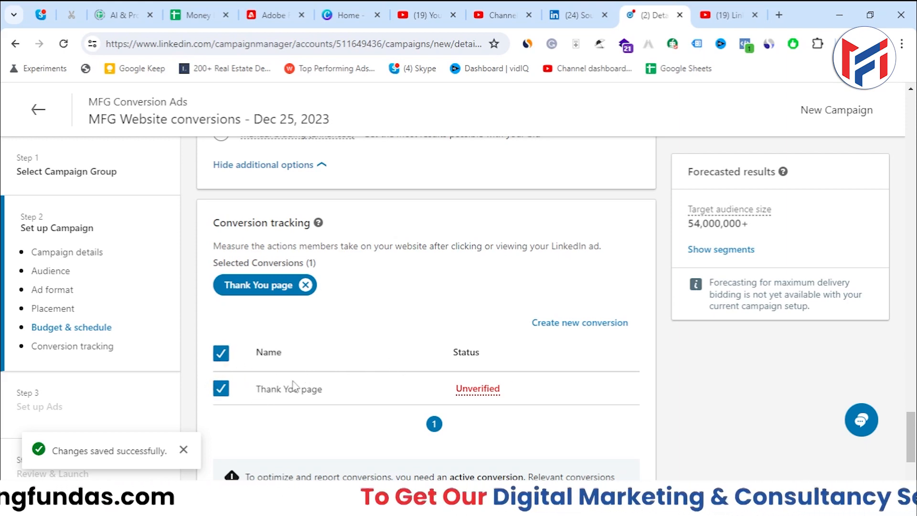
pyautogui.scroll(-1, 293, 383)
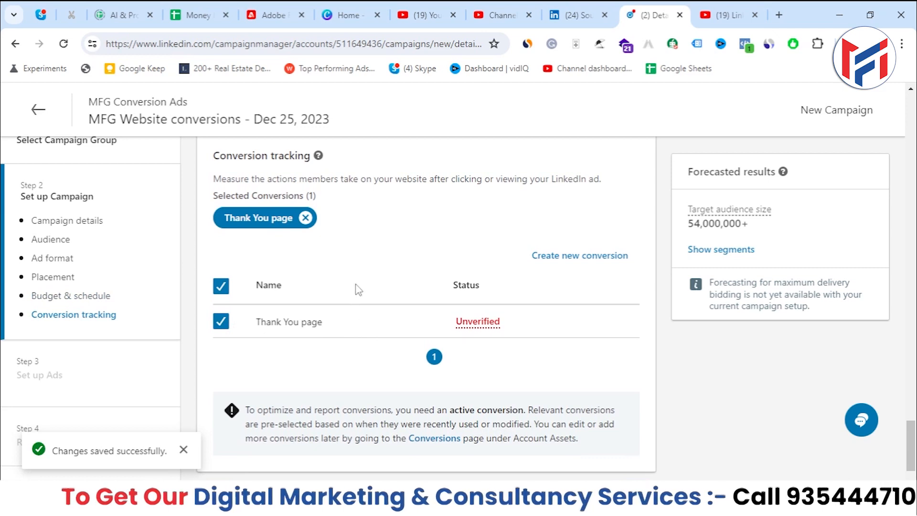
pyautogui.click(601, 8)
pyautogui.click(729, 14)
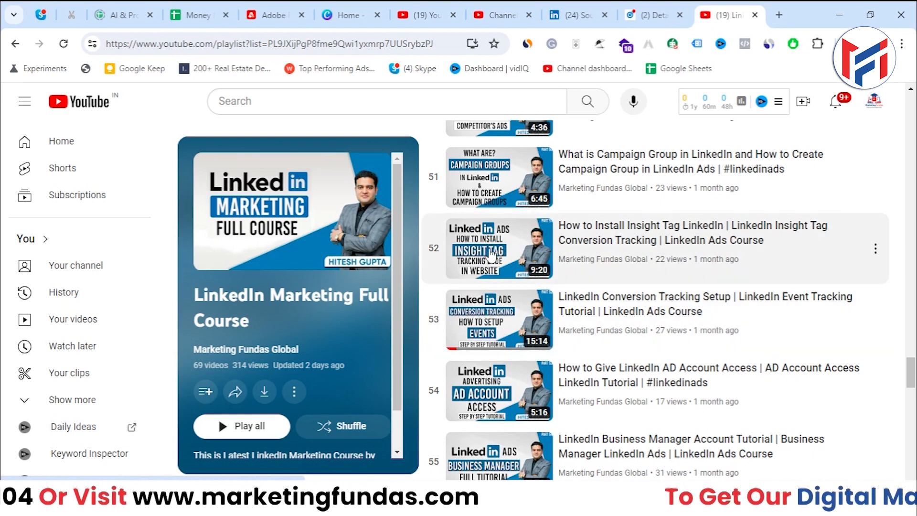
pyautogui.click(670, 8)
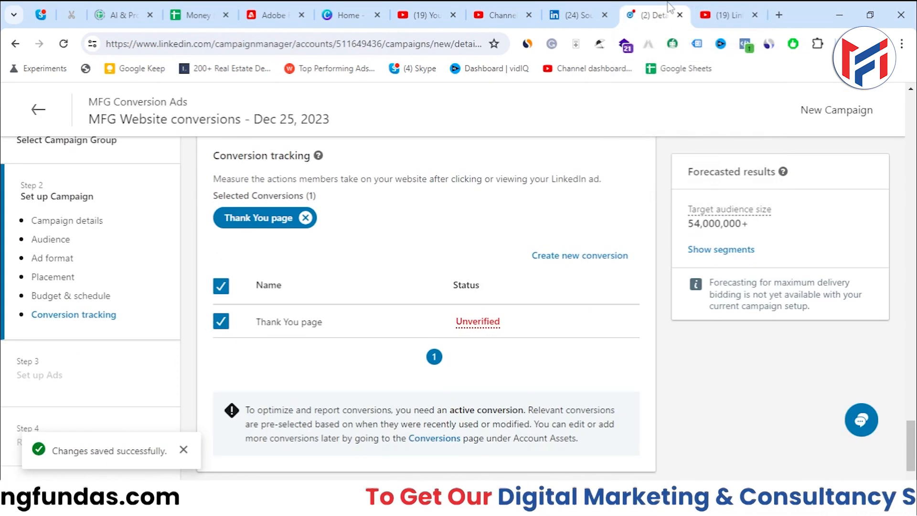
# Advance from the campaign's conversion tracking settings to the ad setup stage and start creating a new ad for the campaign
pyautogui.scroll(-1, 678, 323)
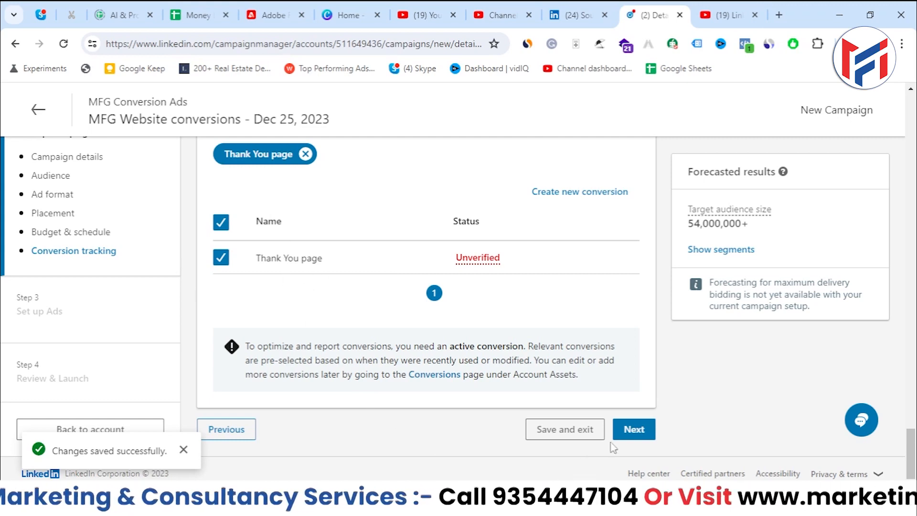
pyautogui.click(631, 430)
pyautogui.click(707, 394)
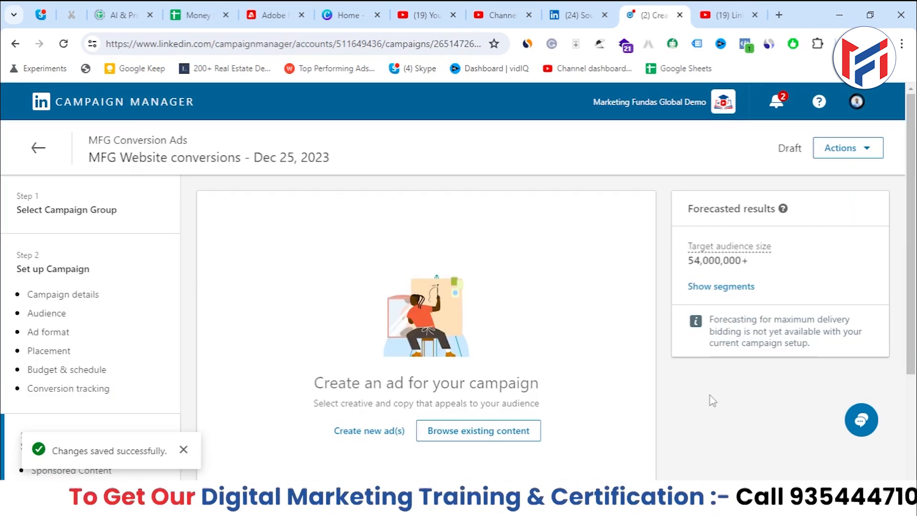
pyautogui.scroll(-3, 573, 329)
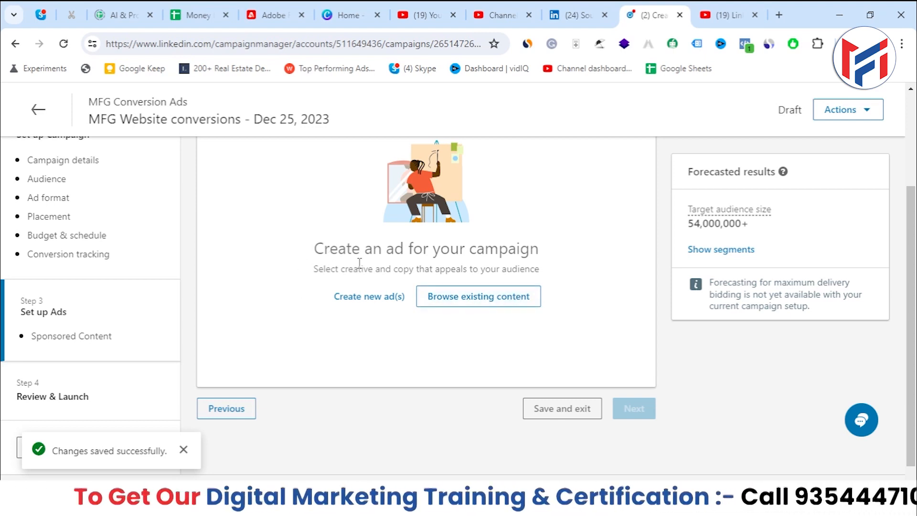
pyautogui.click(370, 304)
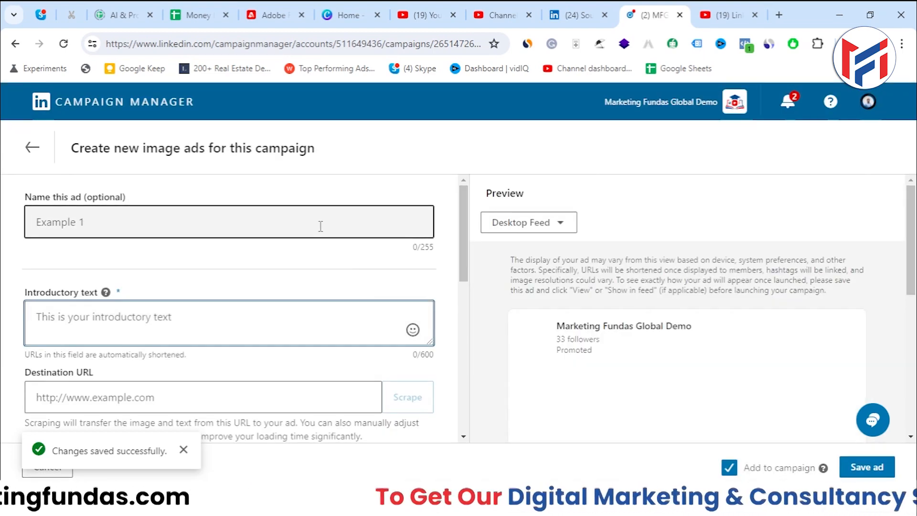
# Name the new image ad "MFG Conversion Ad 1"
pyautogui.click(321, 226)
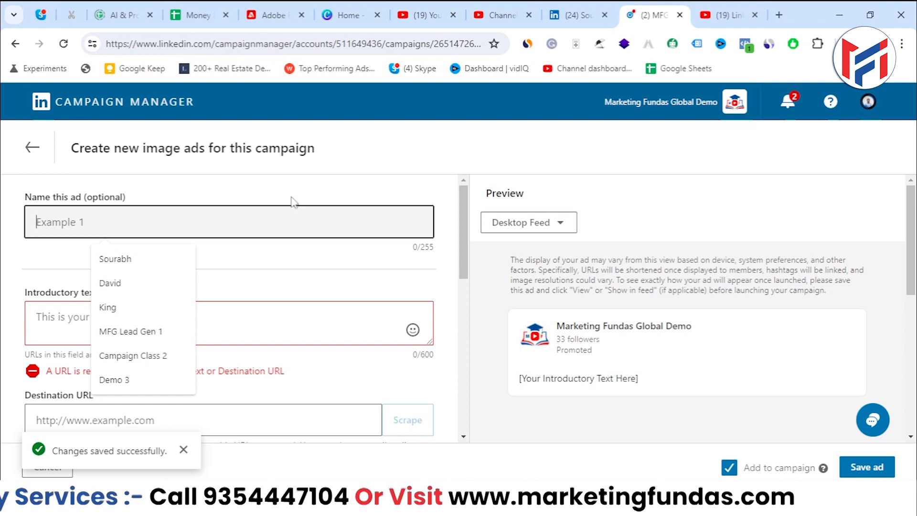
pyautogui.write('MF')
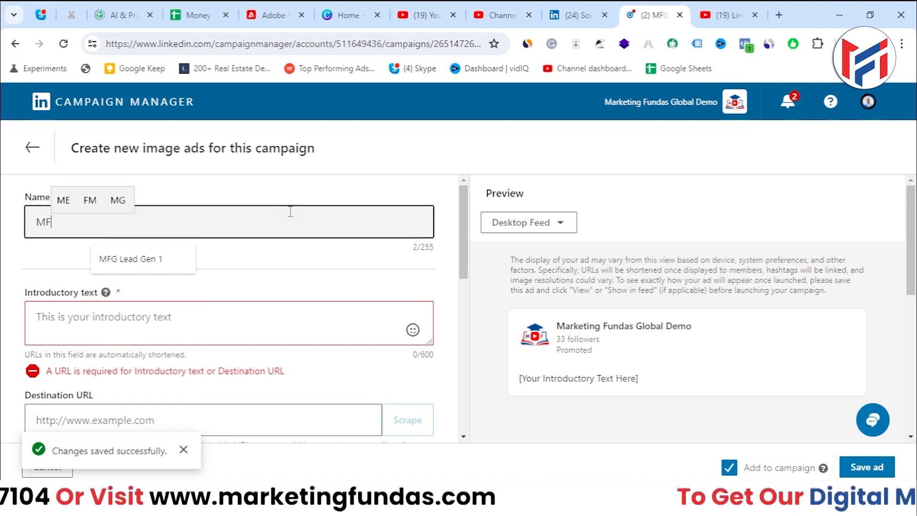
pyautogui.press('BackSpace')
pyautogui.write('FG ')
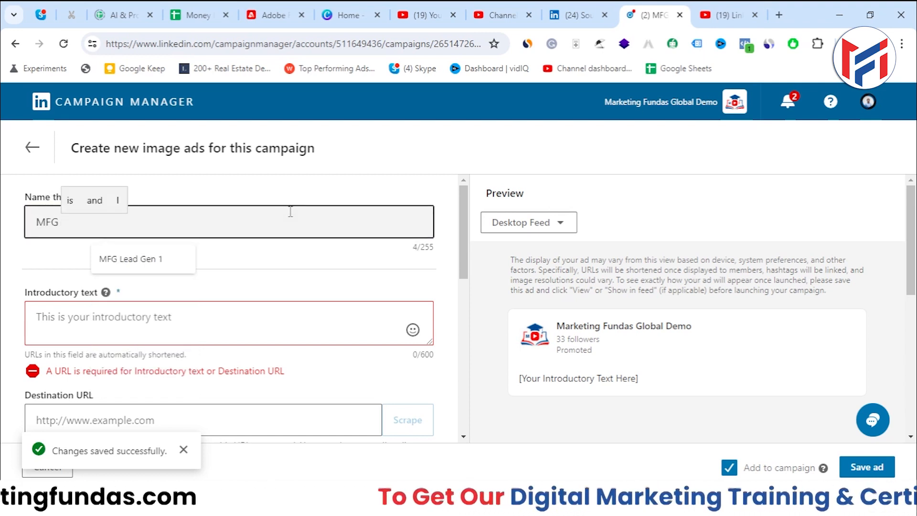
pyautogui.write('Convers')
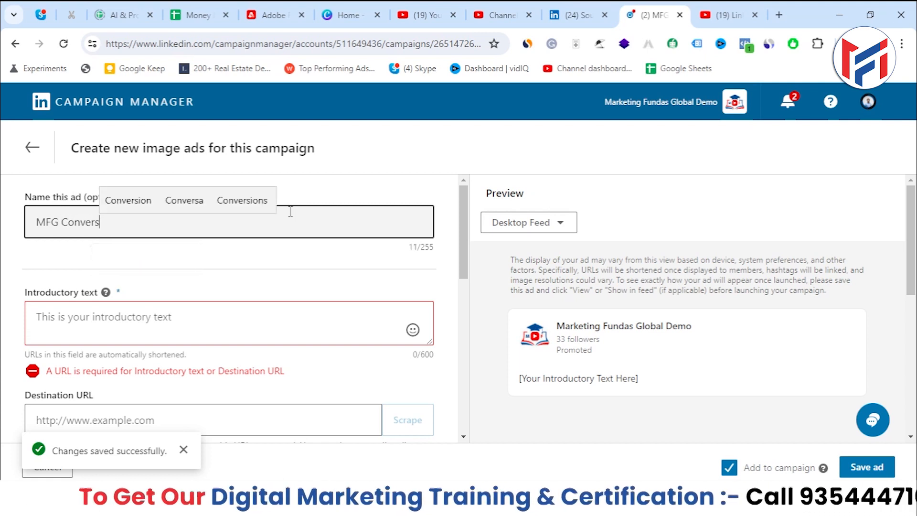
pyautogui.write('ion As ')
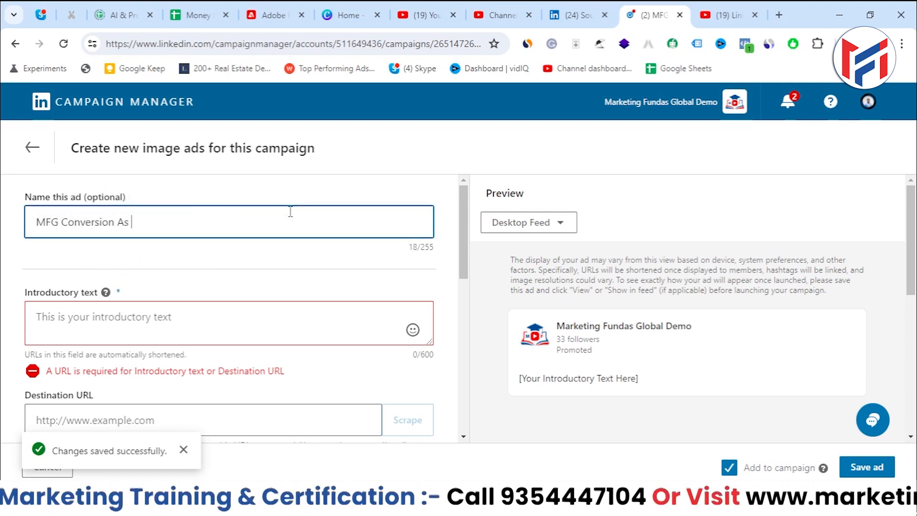
pyautogui.press('BackSpace')
pyautogui.press('BackSpace')
pyautogui.write('d 1')
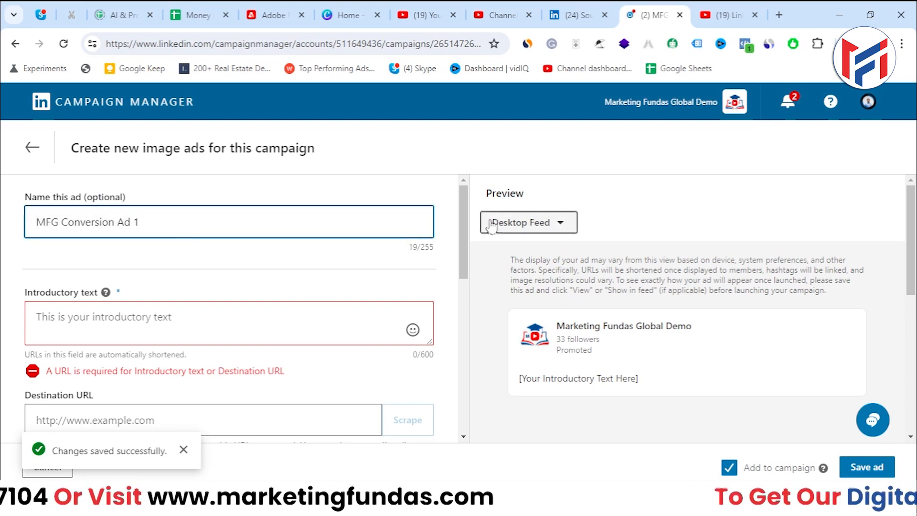
# Examine the ad form's image limit, the introductory text field and where that text appears in the ad preview
pyautogui.moveTo(469, 213); pyautogui.dragTo(472, 249)
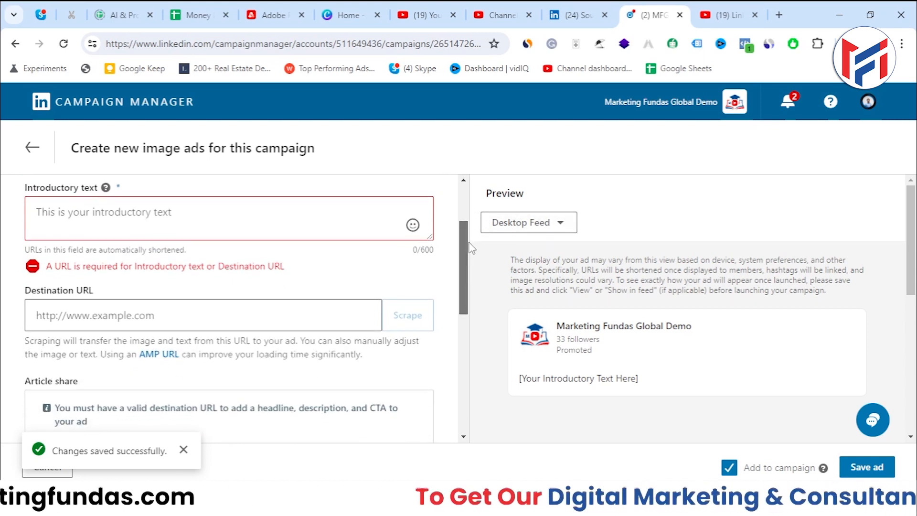
pyautogui.scroll(-3, 104, 323)
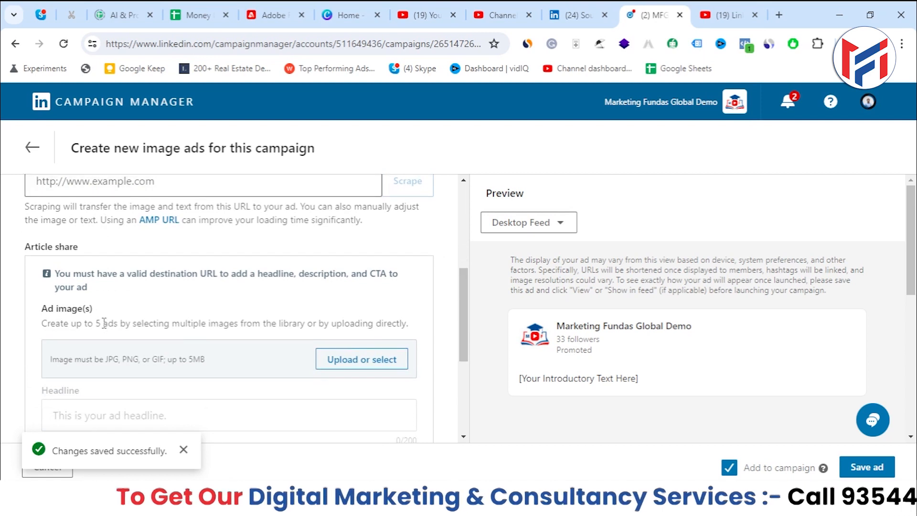
pyautogui.moveTo(95, 324); pyautogui.dragTo(104, 328)
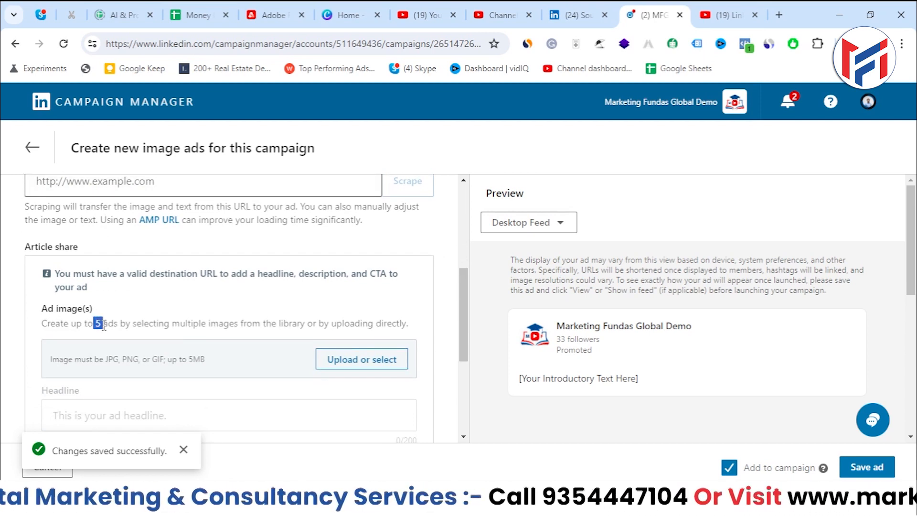
pyautogui.click(104, 328)
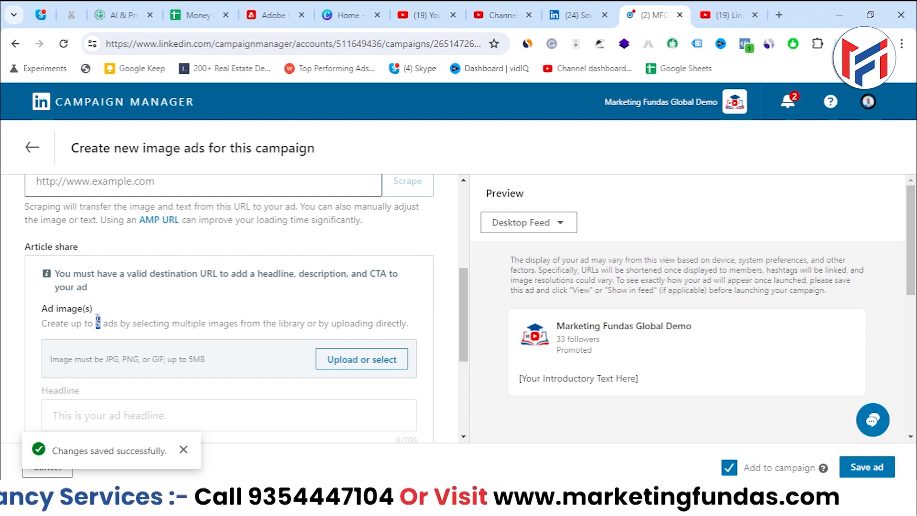
pyautogui.scroll(5, 97, 321)
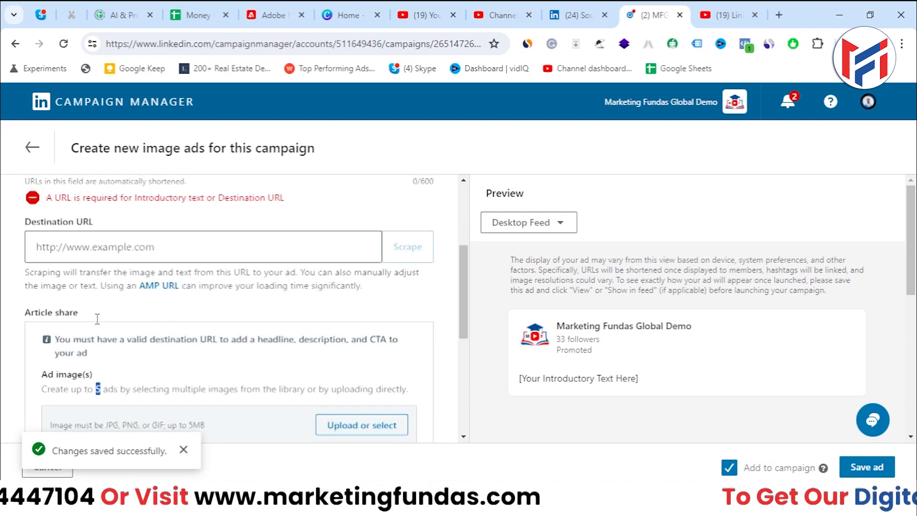
pyautogui.click(98, 320)
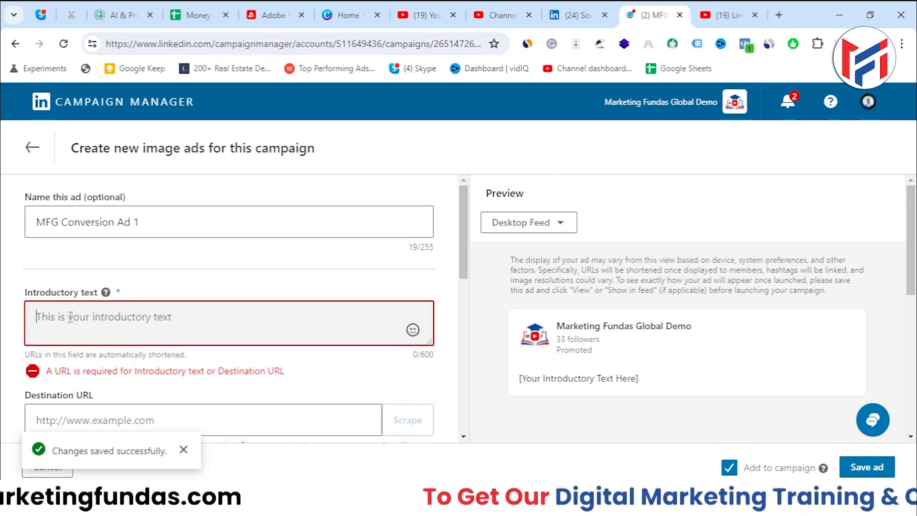
pyautogui.moveTo(26, 293); pyautogui.dragTo(97, 292)
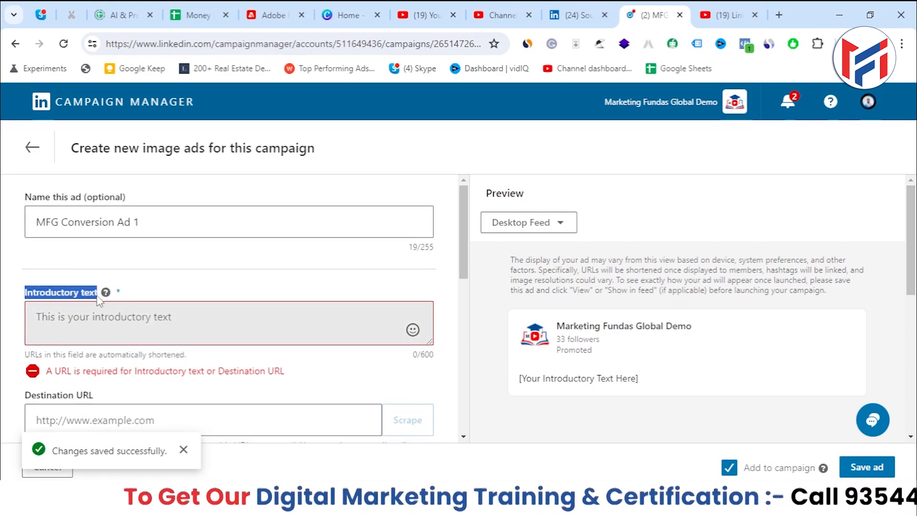
pyautogui.click(156, 308)
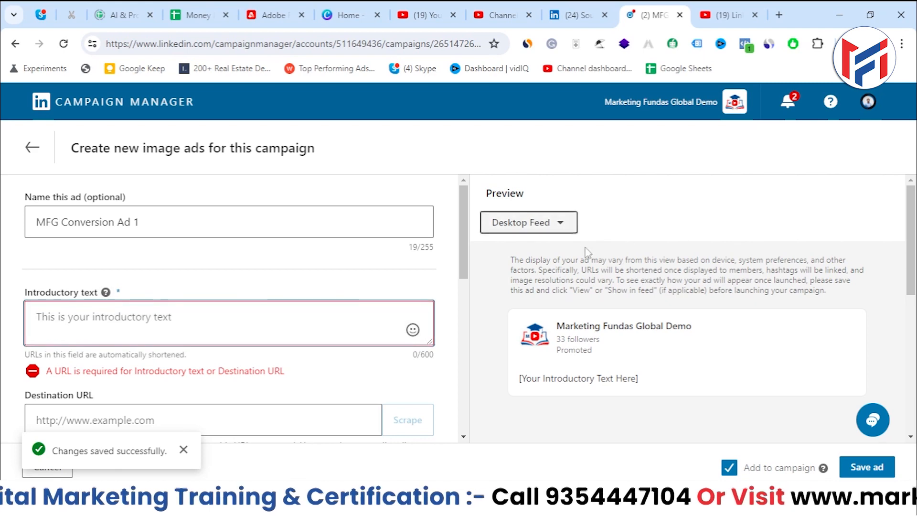
pyautogui.scroll(-2, 510, 301)
pyautogui.moveTo(520, 309); pyautogui.dragTo(645, 324)
pyautogui.scroll(-1, 645, 317)
pyautogui.scroll(-1, 645, 317)
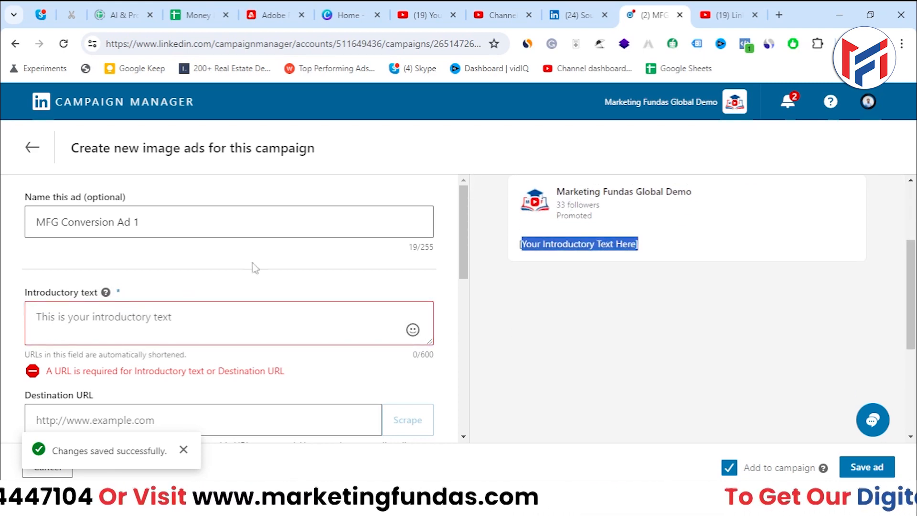
# Enter "Best digital marketing services in the industry" as the ad's introductory text
pyautogui.click(184, 318)
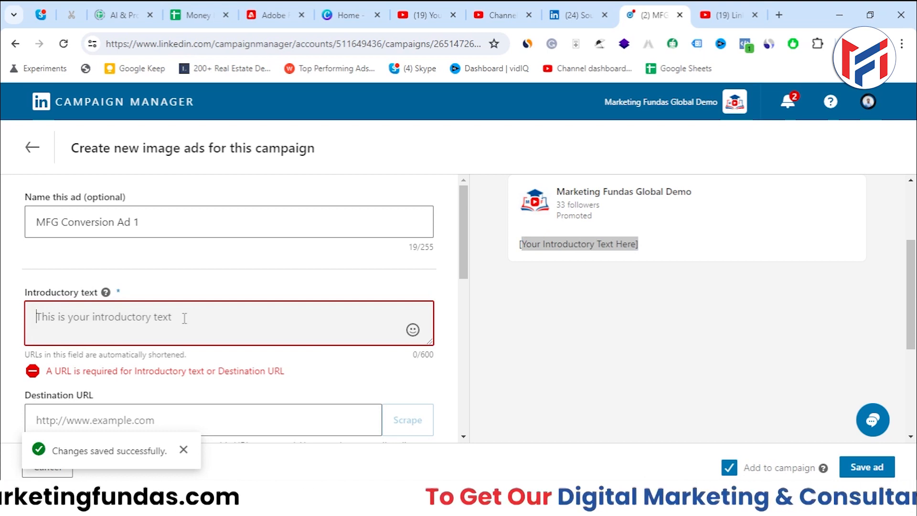
pyautogui.write('This')
pyautogui.press('BackSpace')
pyautogui.press('BackSpace')
pyautogui.press('BackSpace')
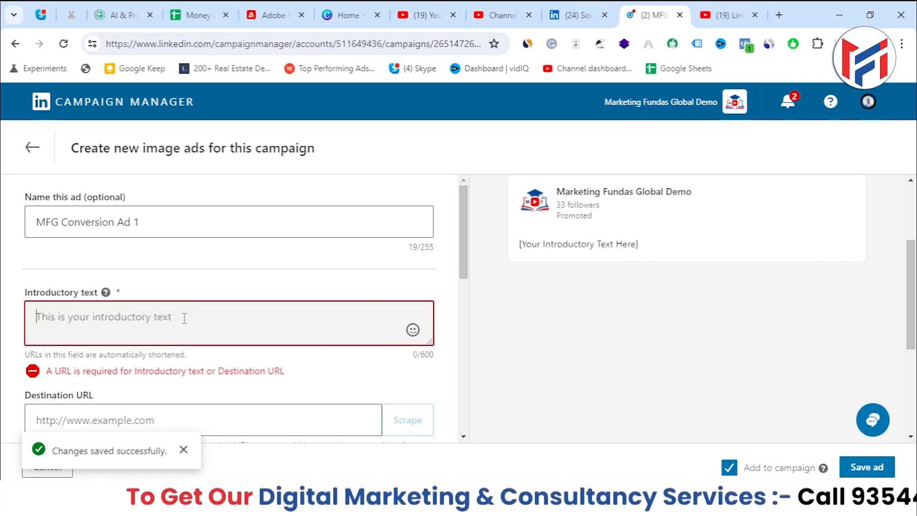
pyautogui.write('Best ')
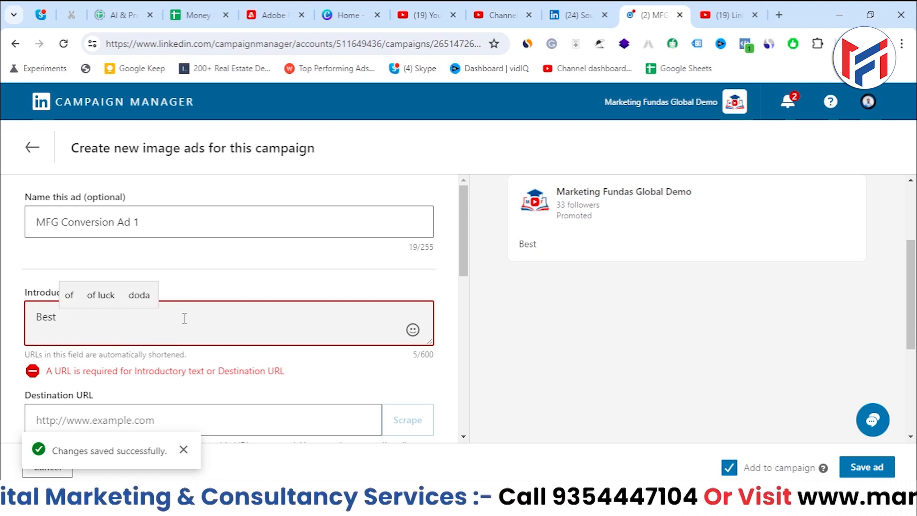
pyautogui.write('digital mare')
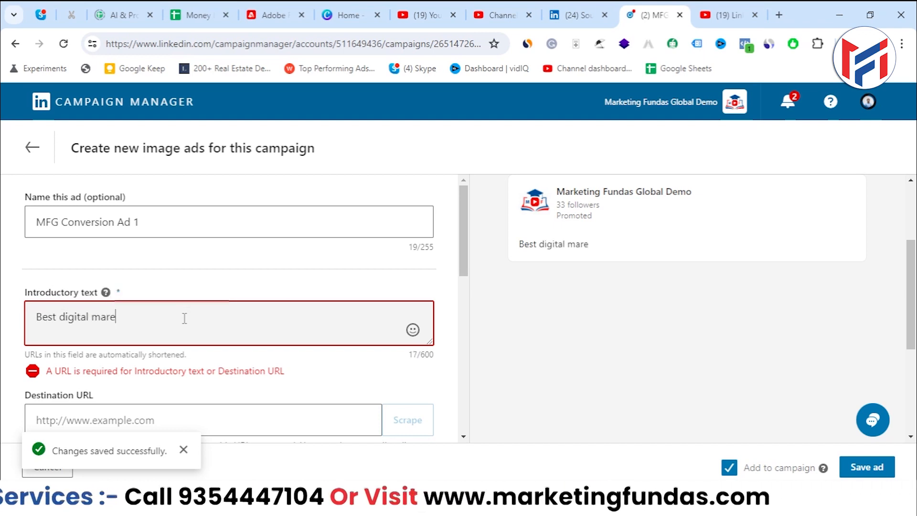
pyautogui.press('BackSpace')
pyautogui.write('keting ')
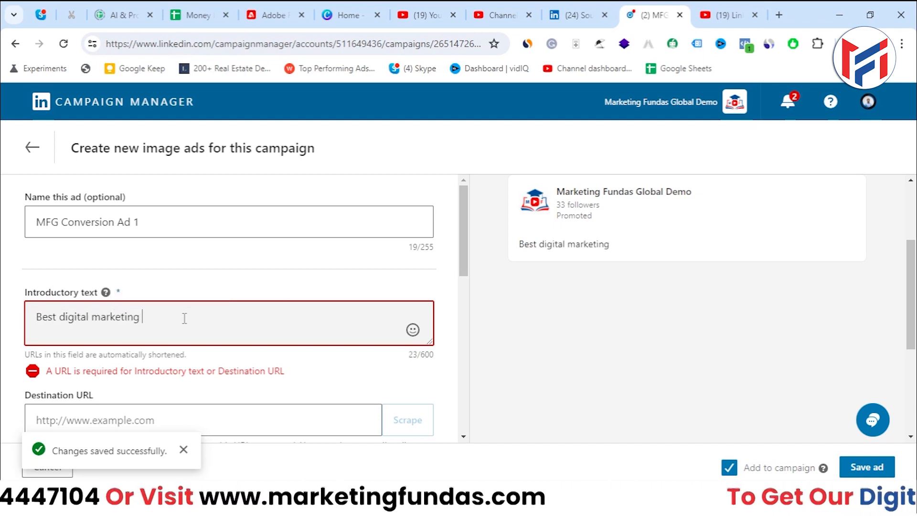
pyautogui.write('services in ')
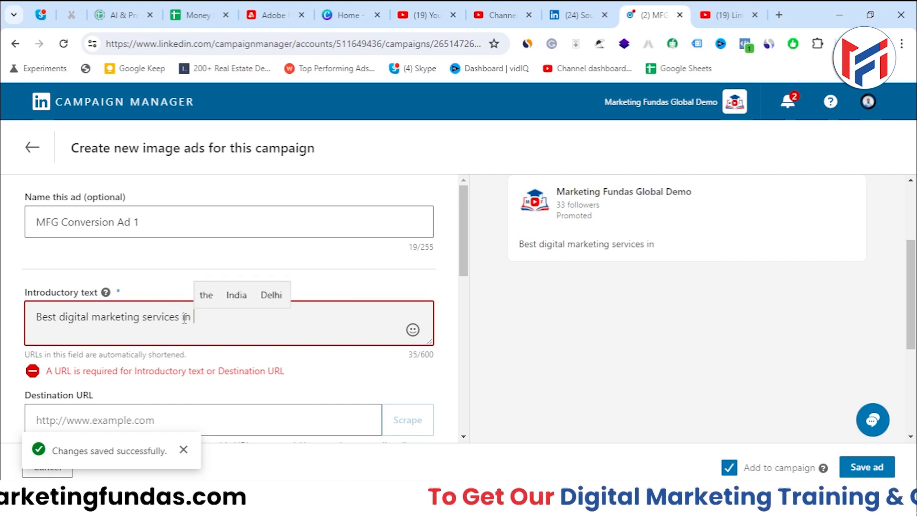
pyautogui.write('the industry')
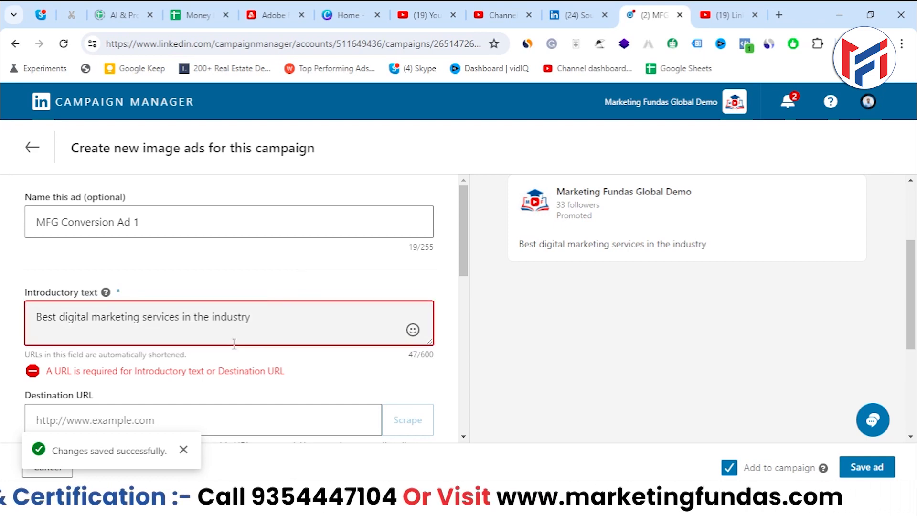
pyautogui.scroll(-3, 246, 338)
pyautogui.click(230, 287)
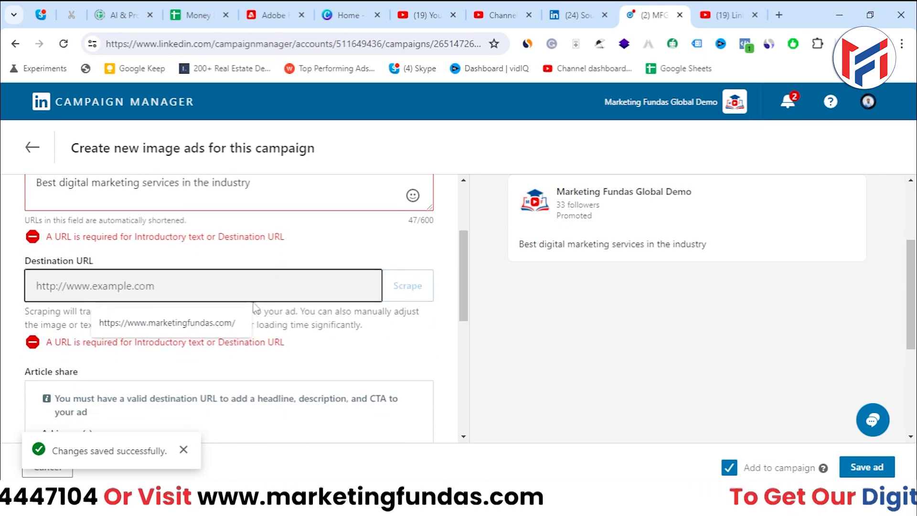
pyautogui.click(188, 327)
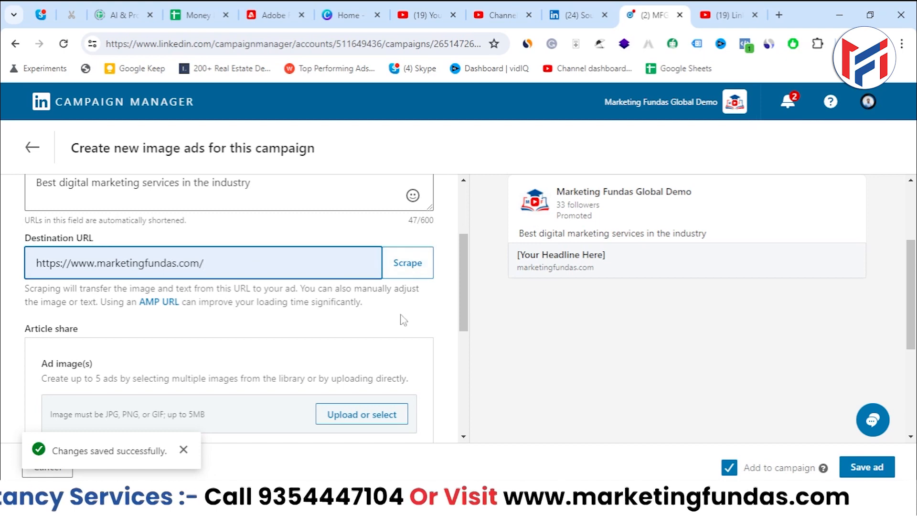
# Open the image library for the ad and look through the suggested images
pyautogui.scroll(-3, 191, 309)
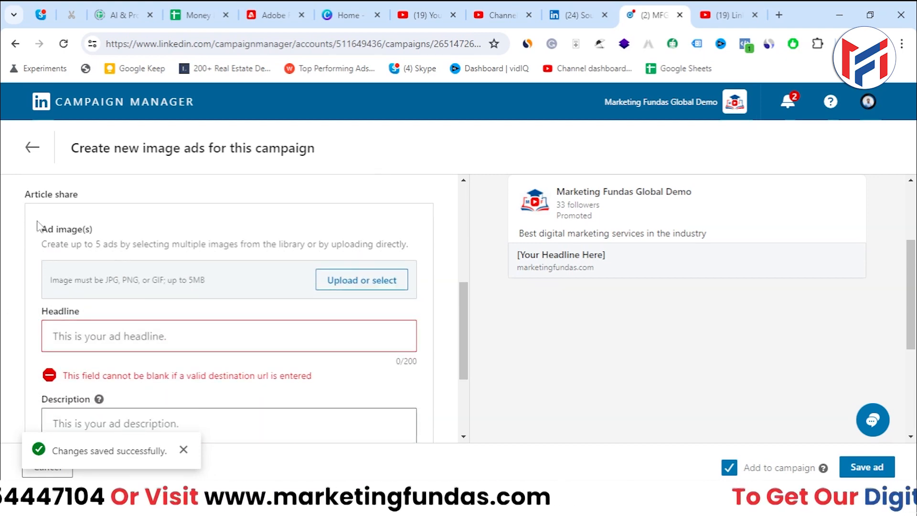
pyautogui.click(354, 287)
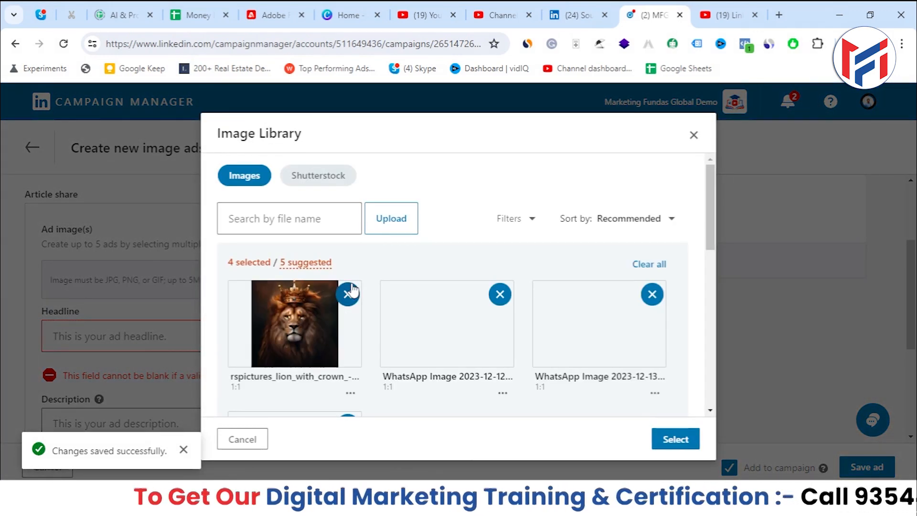
pyautogui.scroll(-2, 461, 301)
pyautogui.scroll(-4, 461, 301)
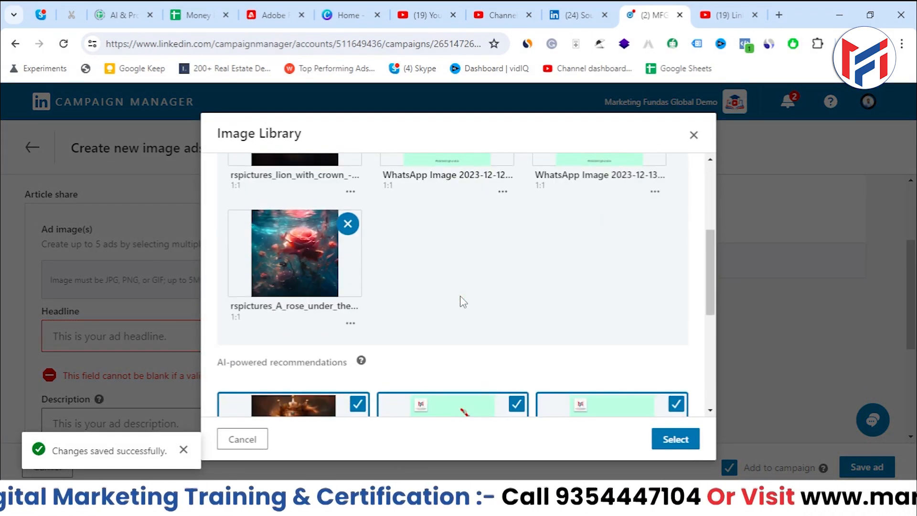
pyautogui.scroll(5, 461, 300)
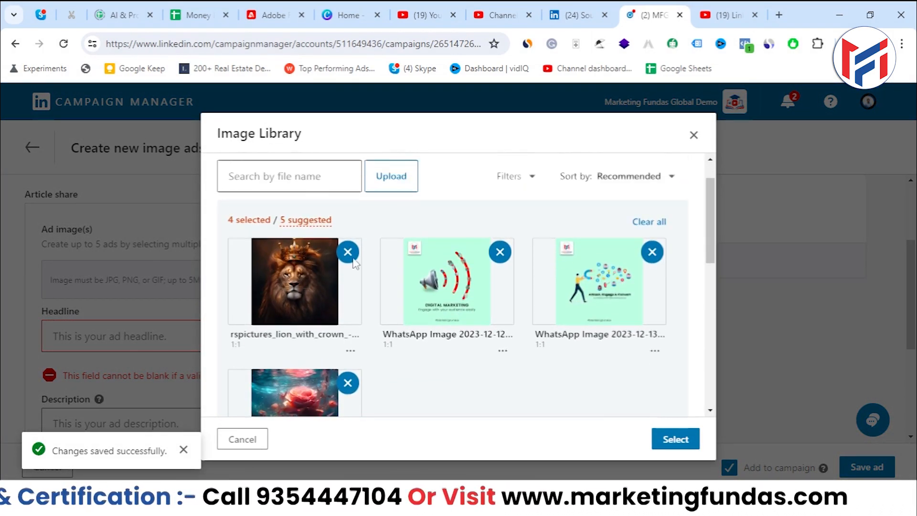
pyautogui.scroll(2, 383, 238)
# Upload the green "It's A New Monday" image, WhatsApp Image 2023-12-11 at 10.49.18, from Downloads to the image library
pyautogui.click(379, 232)
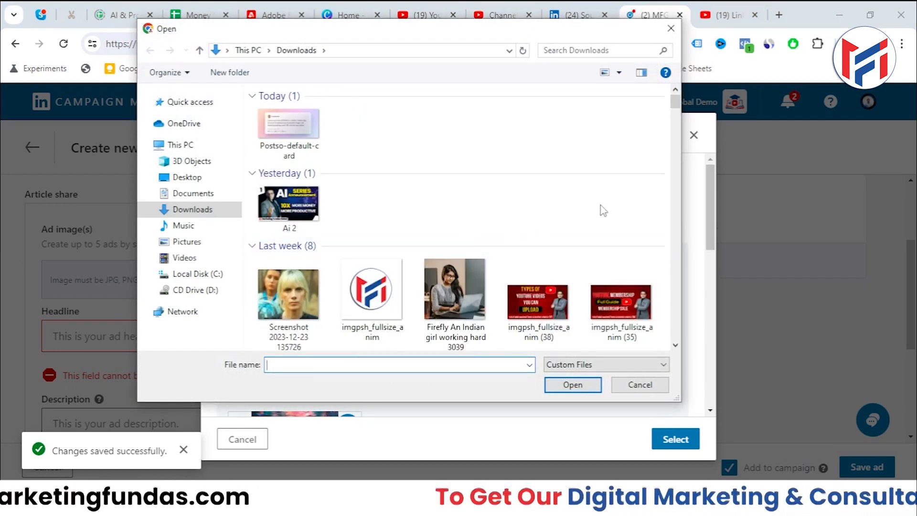
pyautogui.scroll(-6, 599, 206)
pyautogui.scroll(-4, 598, 207)
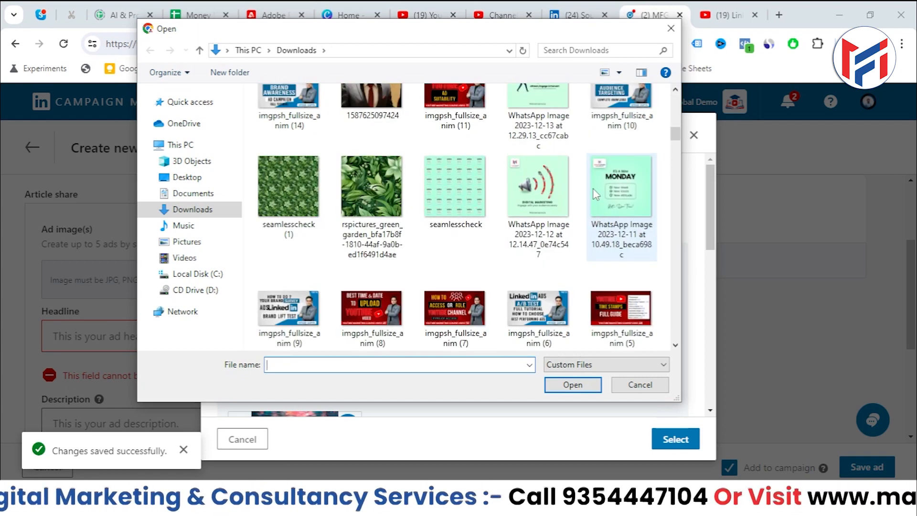
pyautogui.click(597, 193)
pyautogui.click(559, 386)
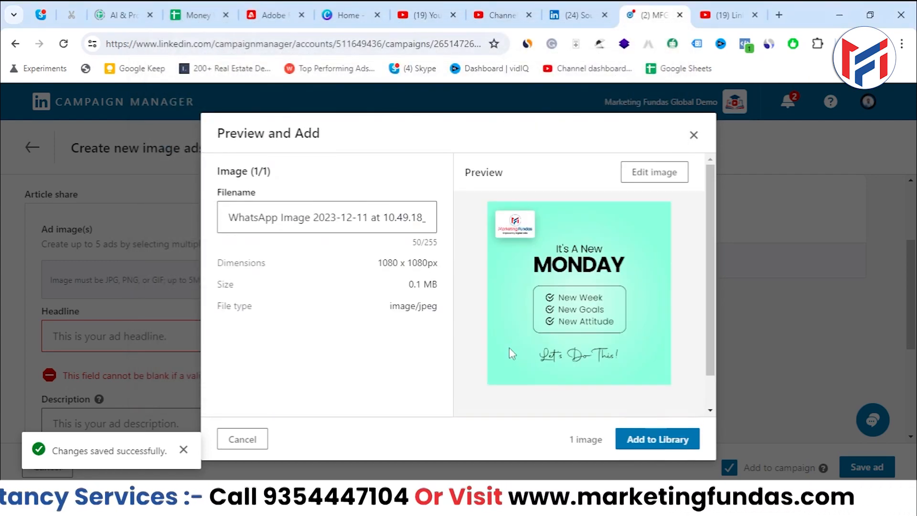
pyautogui.click(655, 437)
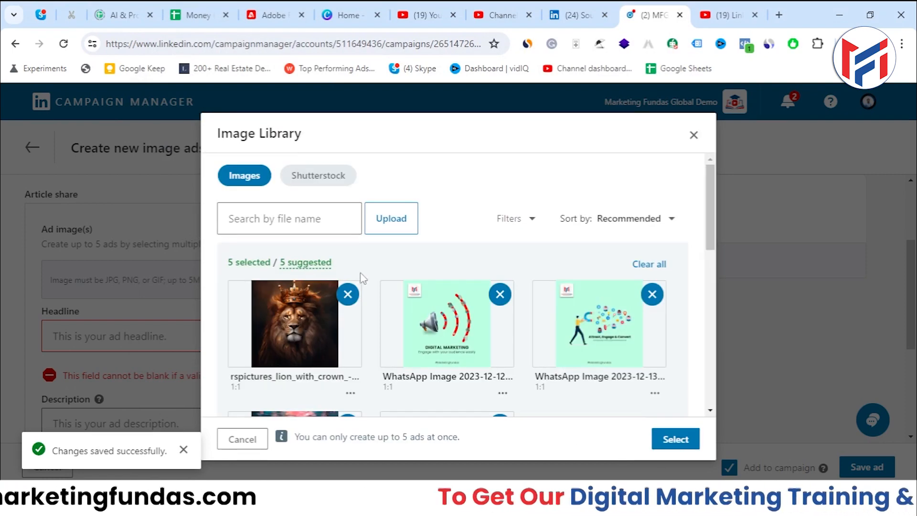
# Deselect the lion, rose and WhatsApp Image 2023-12-13 pictures and use the Digital Marketing megaphone and Monday images for the ads
pyautogui.scroll(-3, 392, 314)
pyautogui.scroll(2, 339, 257)
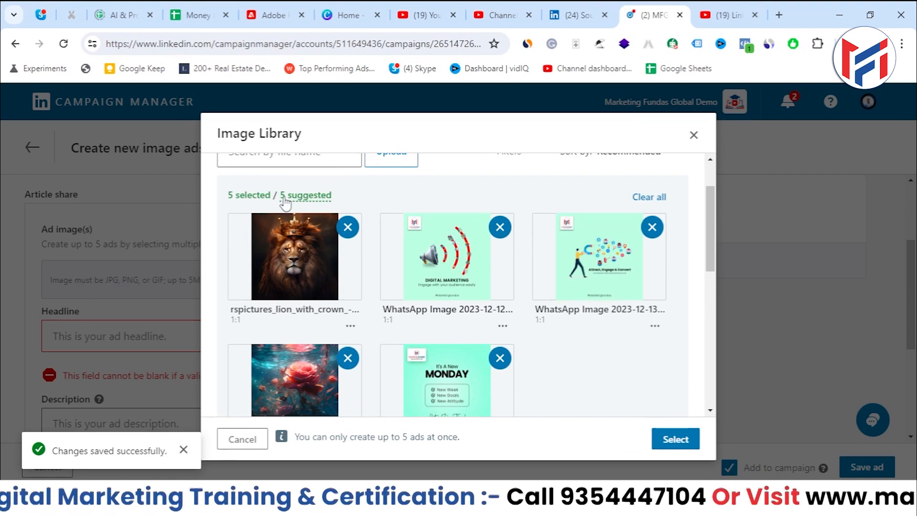
pyautogui.click(348, 358)
pyautogui.click(348, 227)
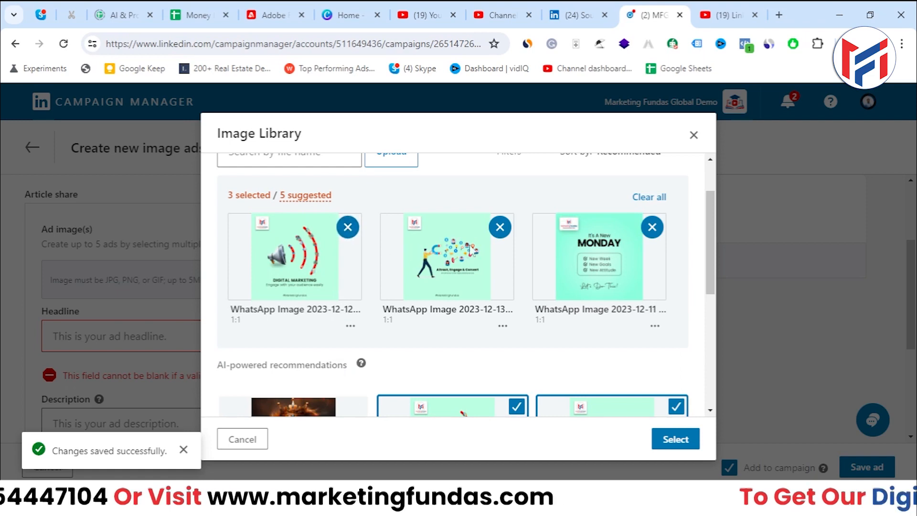
pyautogui.click(502, 229)
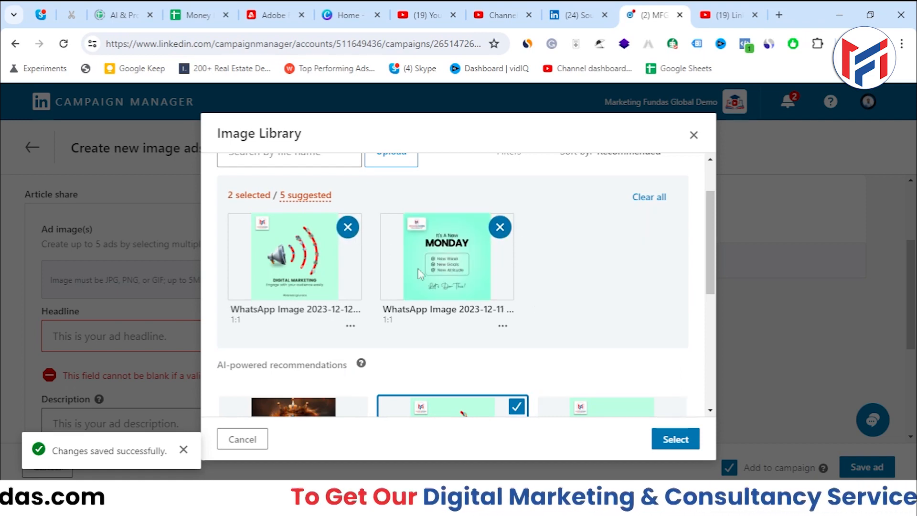
pyautogui.click(684, 442)
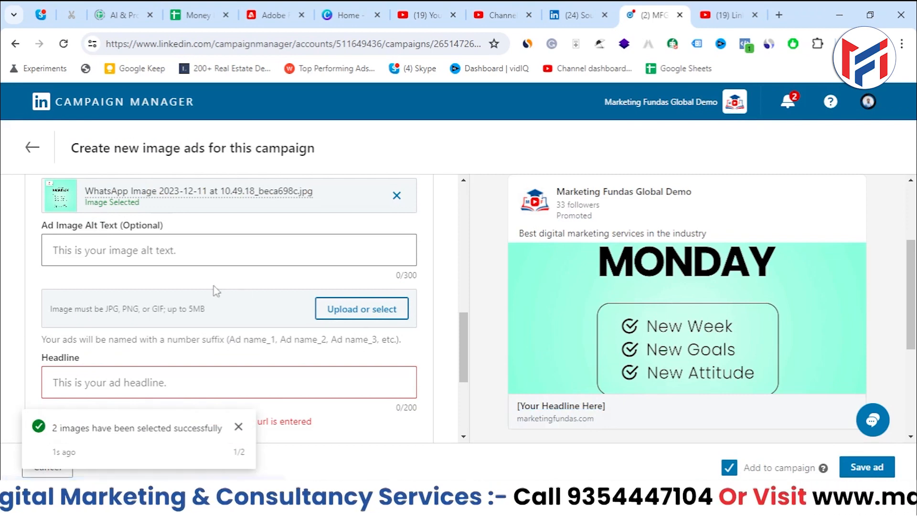
# Examine the Ad 1 and Ad 2 image entries, their optional alt text fields and the surrounding article share settings
pyautogui.scroll(-3, 764, 382)
pyautogui.scroll(4, 765, 382)
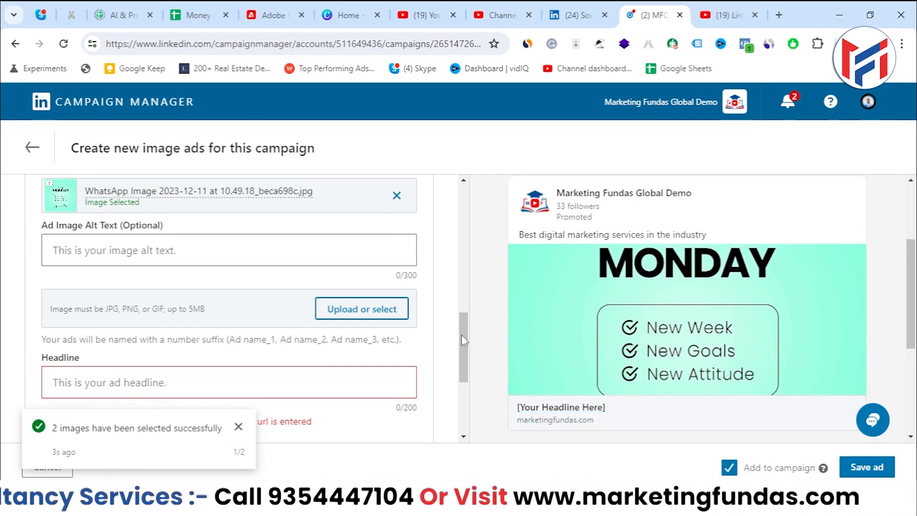
pyautogui.moveTo(461, 334); pyautogui.dragTo(307, 282)
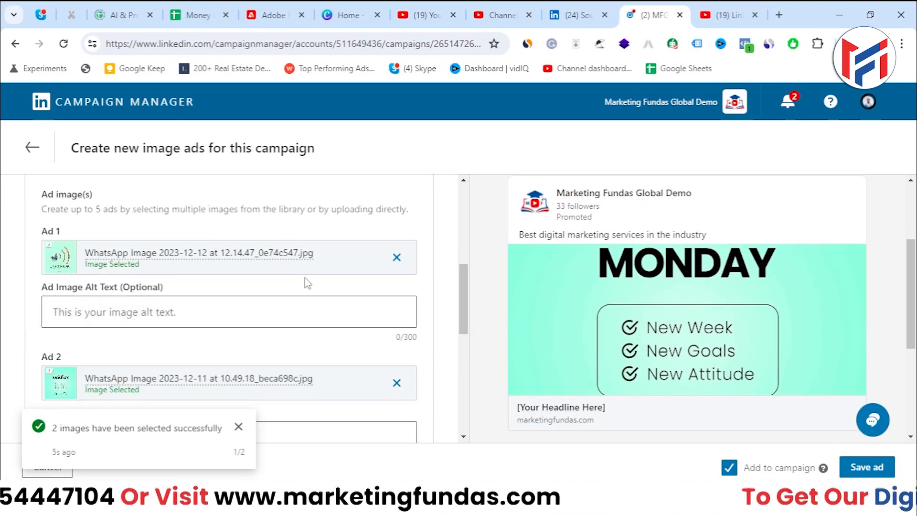
pyautogui.scroll(-1, 307, 283)
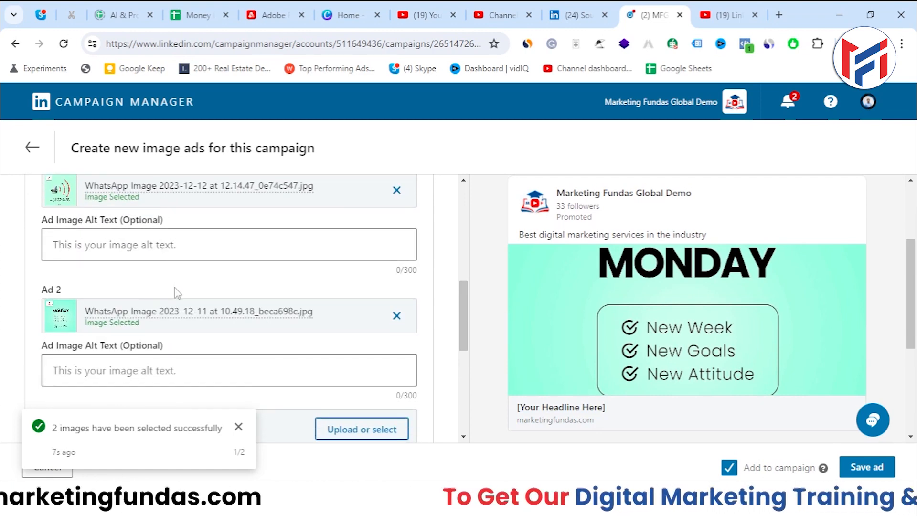
pyautogui.scroll(1, 175, 289)
pyautogui.scroll(2, 175, 290)
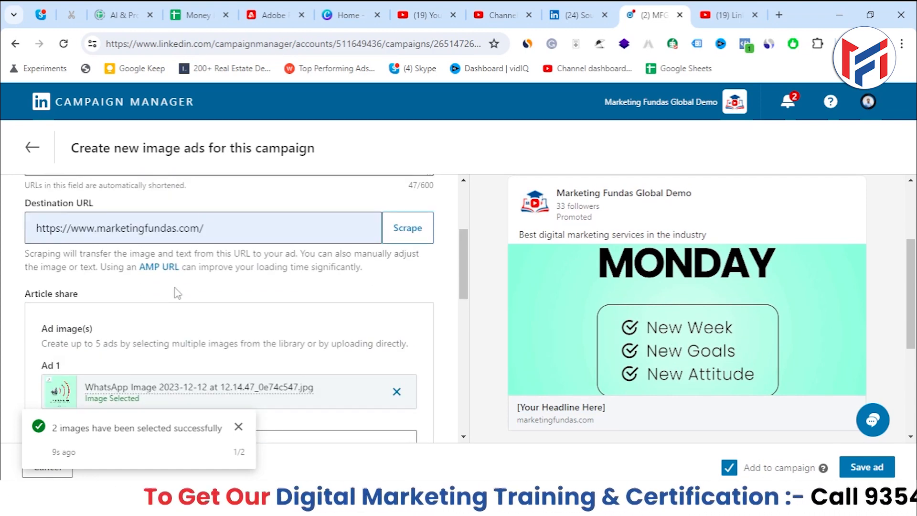
pyautogui.scroll(-2, 178, 292)
pyautogui.scroll(-1, 84, 282)
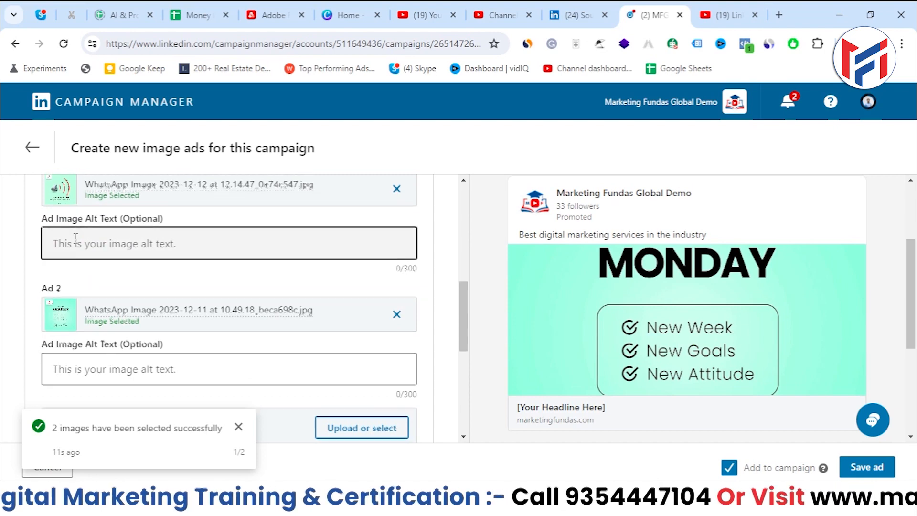
pyautogui.scroll(-2, 77, 239)
pyautogui.scroll(2, 114, 248)
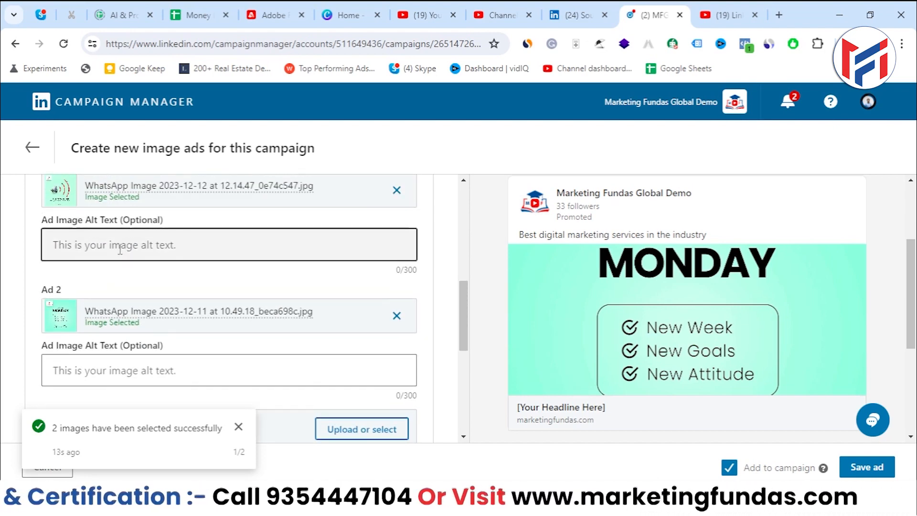
# Set the image alt text of both Ad 1 and Ad 2 to "Demo Demo"
pyautogui.click(120, 248)
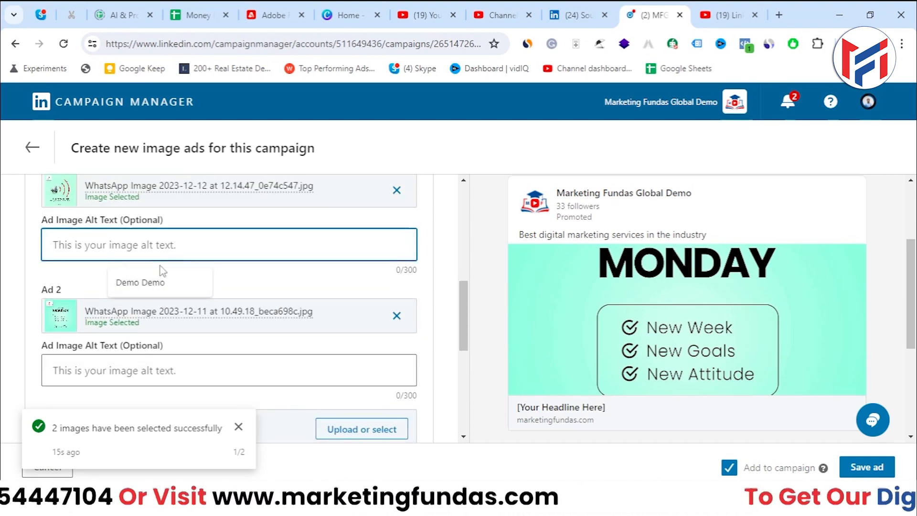
pyautogui.click(175, 284)
pyautogui.click(215, 371)
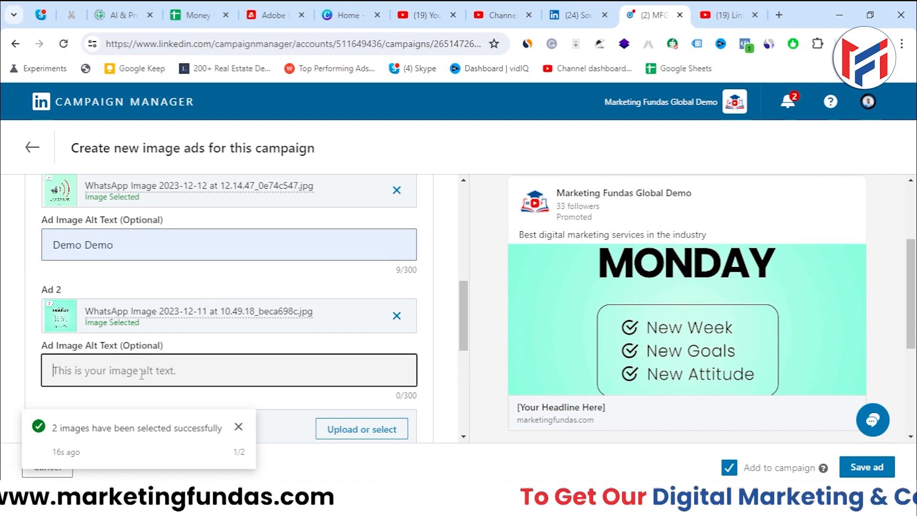
pyautogui.click(236, 426)
pyautogui.click(238, 382)
pyautogui.write('D')
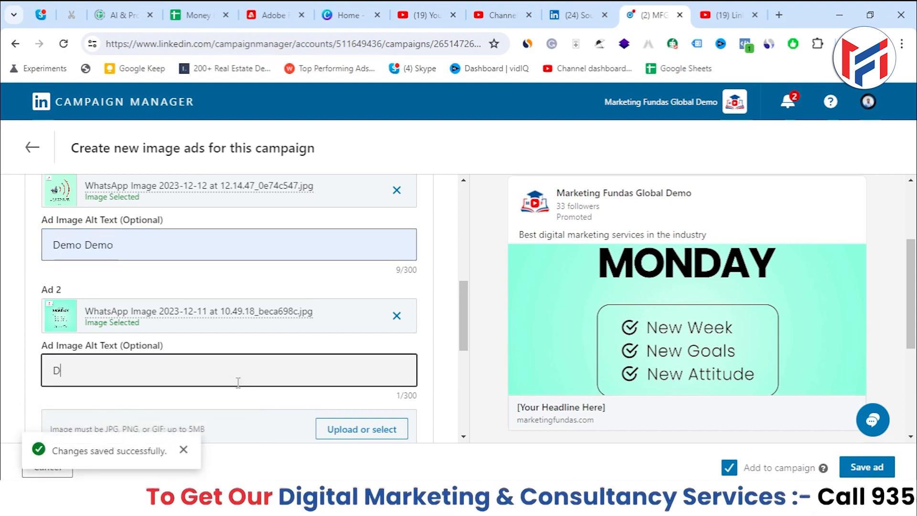
pyautogui.write('emo Demo')
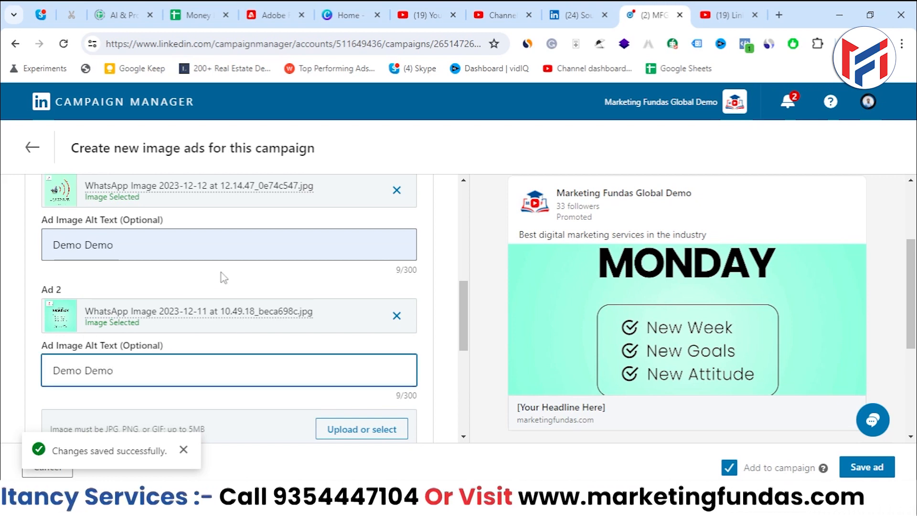
# Review the alt text entered for the Ad 1 and Ad 2 images
pyautogui.click(118, 247)
pyautogui.moveTo(118, 247); pyautogui.dragTo(48, 249)
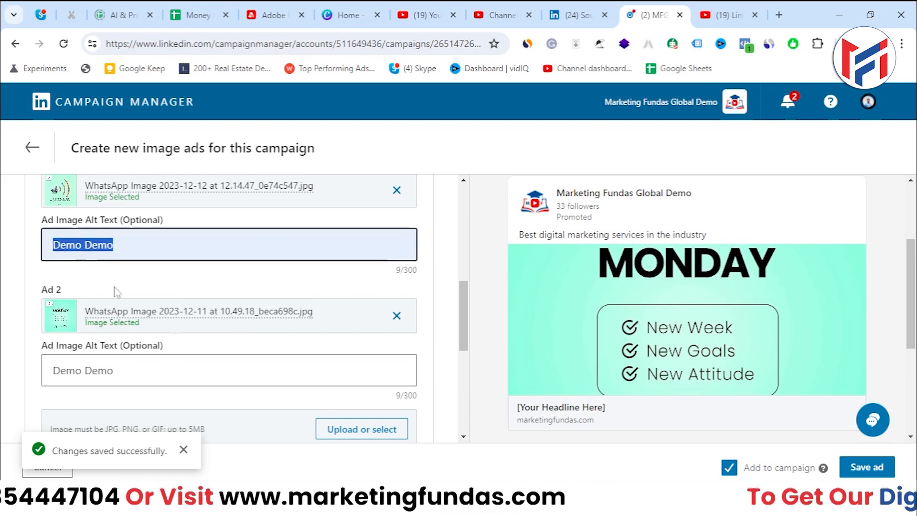
pyautogui.moveTo(166, 371); pyautogui.dragTo(1, 344)
pyautogui.scroll(-3, 139, 283)
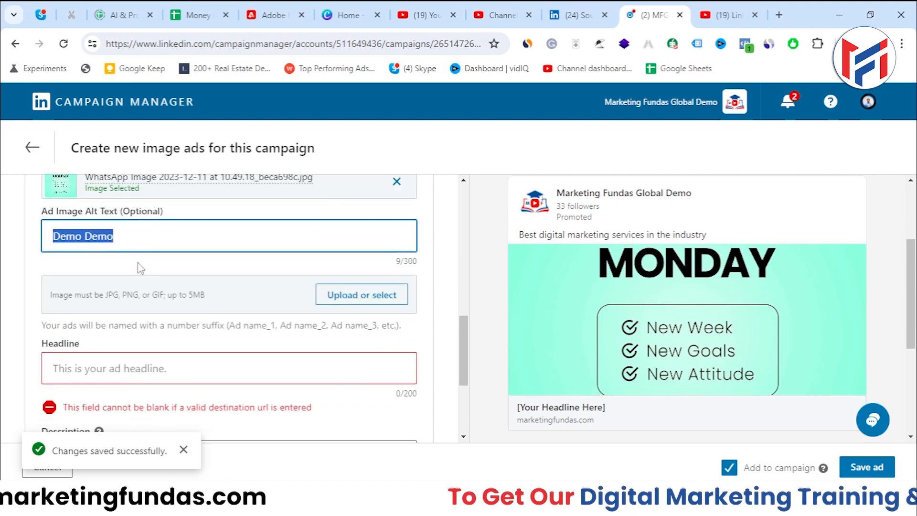
pyautogui.scroll(2, 181, 282)
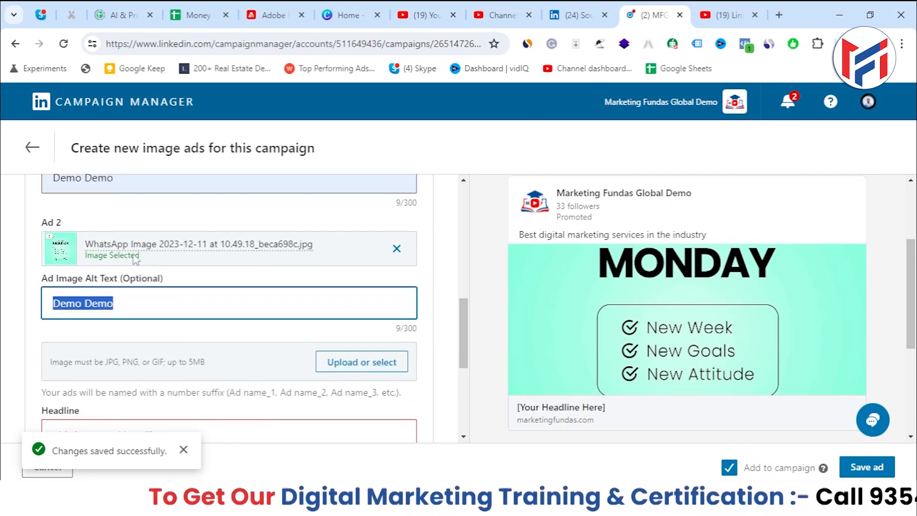
pyautogui.click(140, 315)
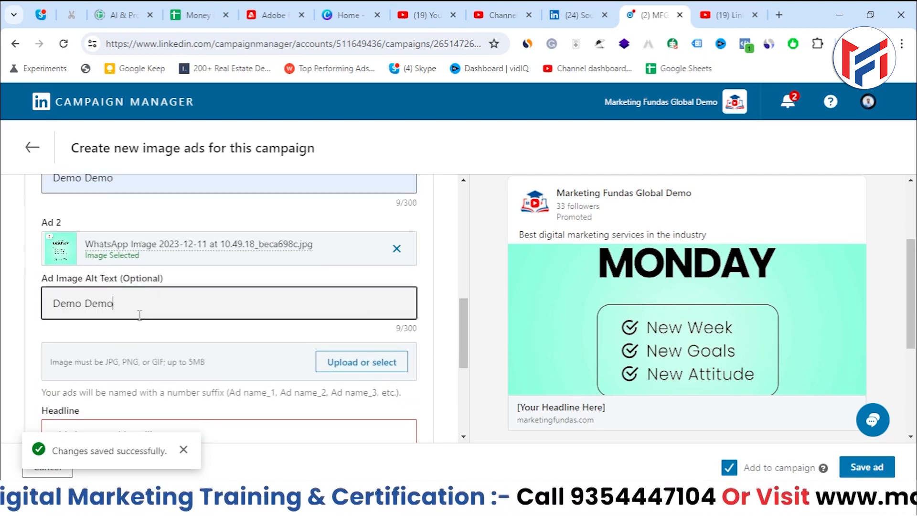
pyautogui.moveTo(466, 326); pyautogui.dragTo(463, 308)
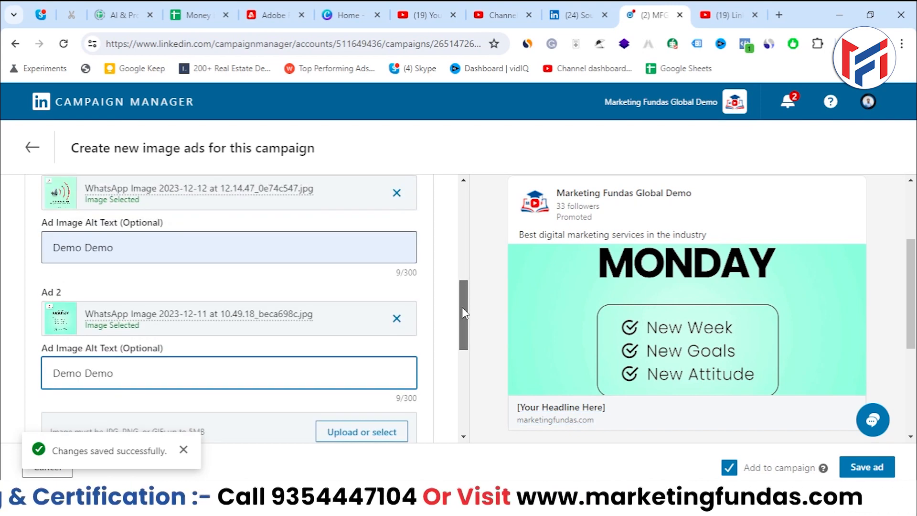
# Set the ad headline to the suggested "Get a Great Digital Marketing Course"
pyautogui.scroll(-2, 153, 294)
pyautogui.scroll(-2, 153, 298)
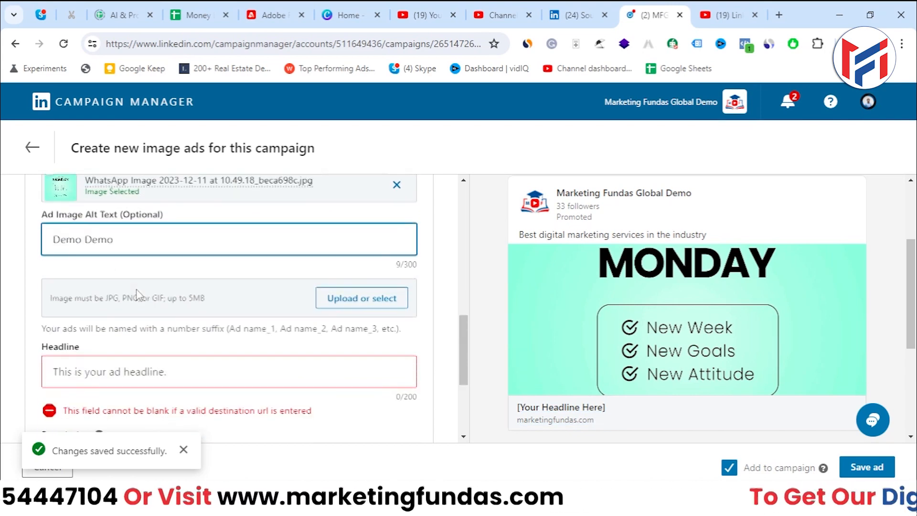
pyautogui.scroll(-2, 144, 292)
pyautogui.click(104, 311)
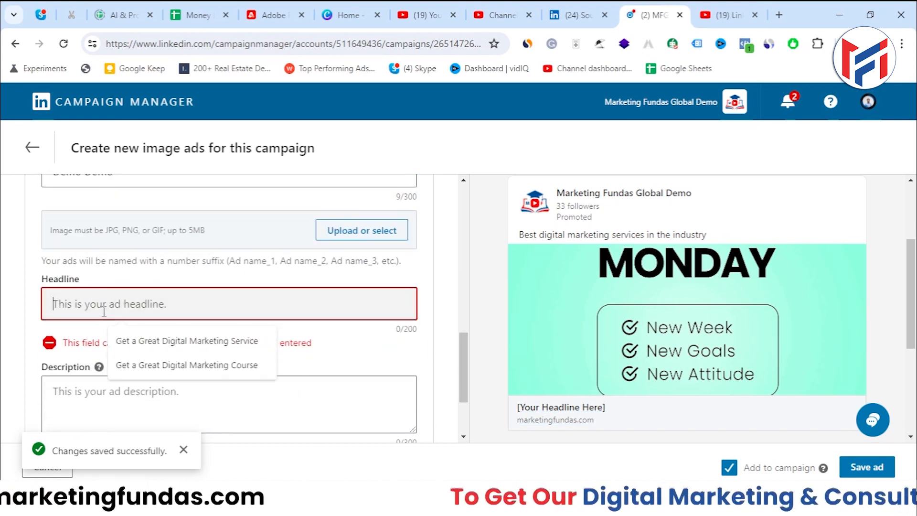
pyautogui.click(139, 365)
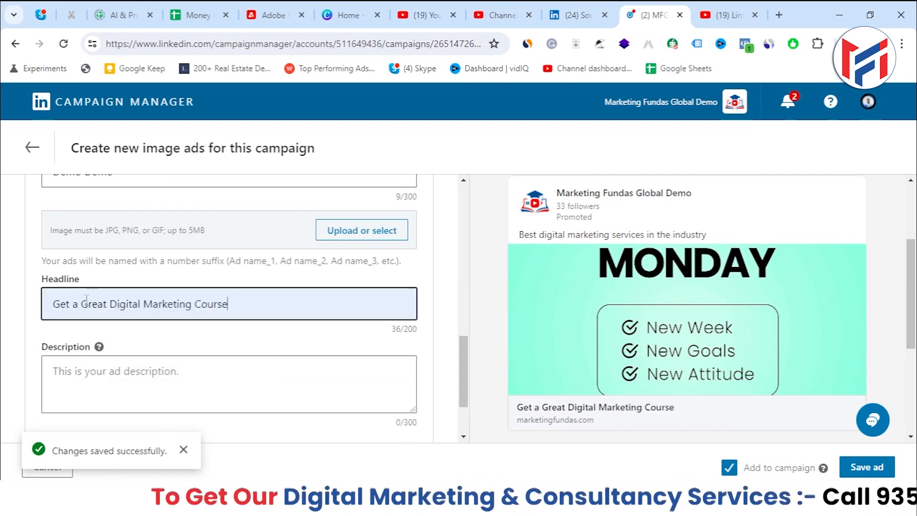
pyautogui.moveTo(55, 304); pyautogui.dragTo(265, 313)
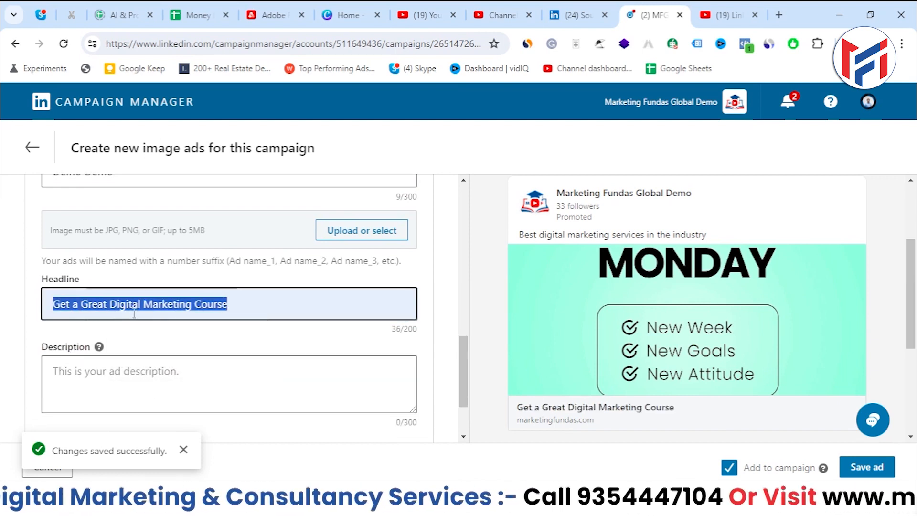
pyautogui.click(239, 364)
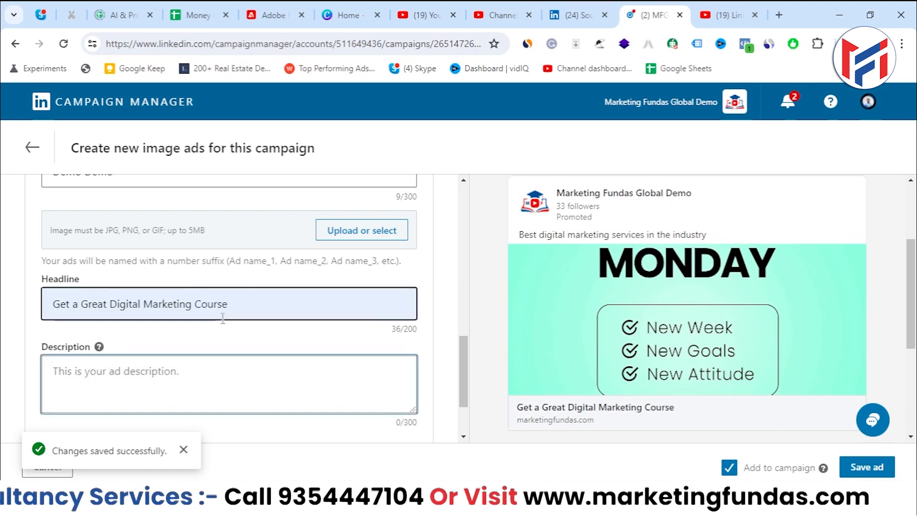
pyautogui.scroll(-2, 200, 375)
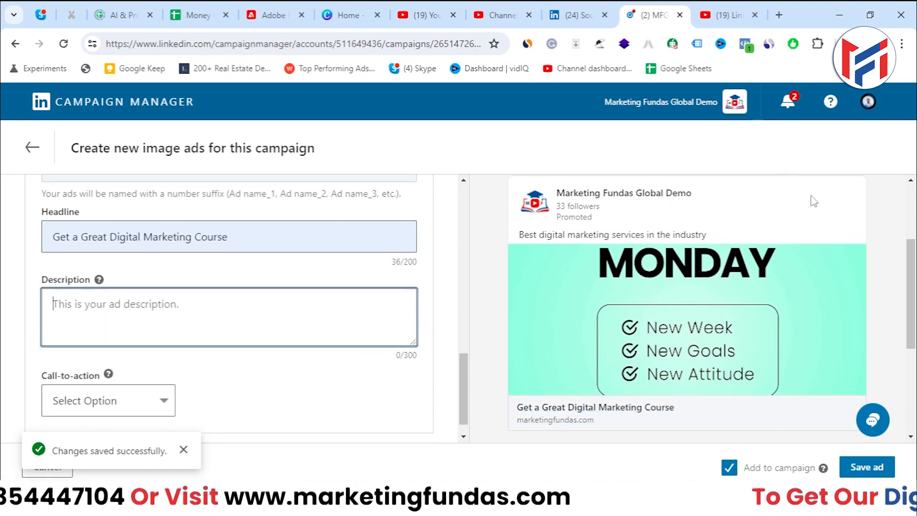
# Preview Ad 1 in the Desktop Feed format and in the Audience Network's Medium Rectangle format
pyautogui.scroll(3, 844, 256)
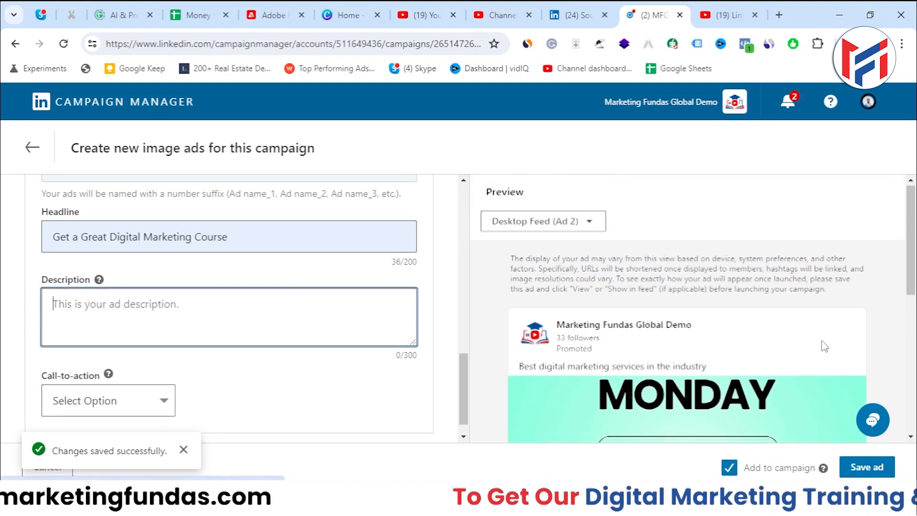
pyautogui.click(532, 220)
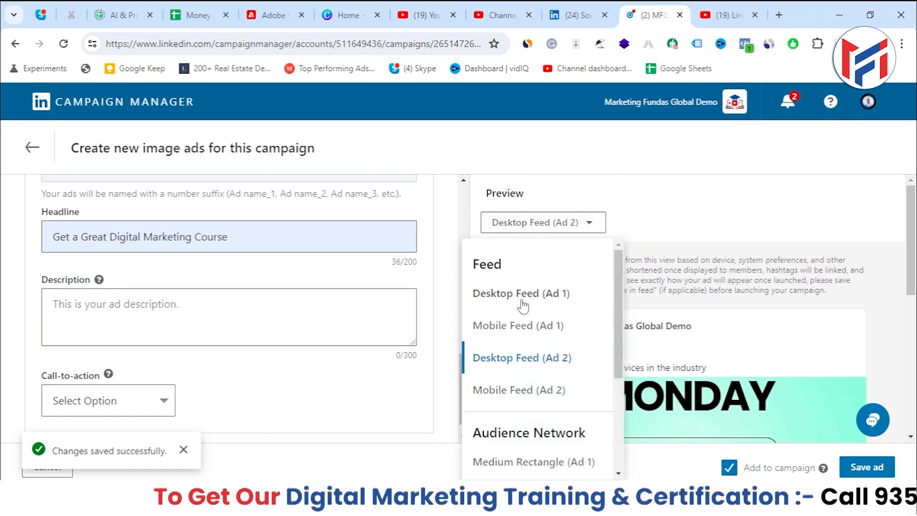
pyautogui.click(527, 293)
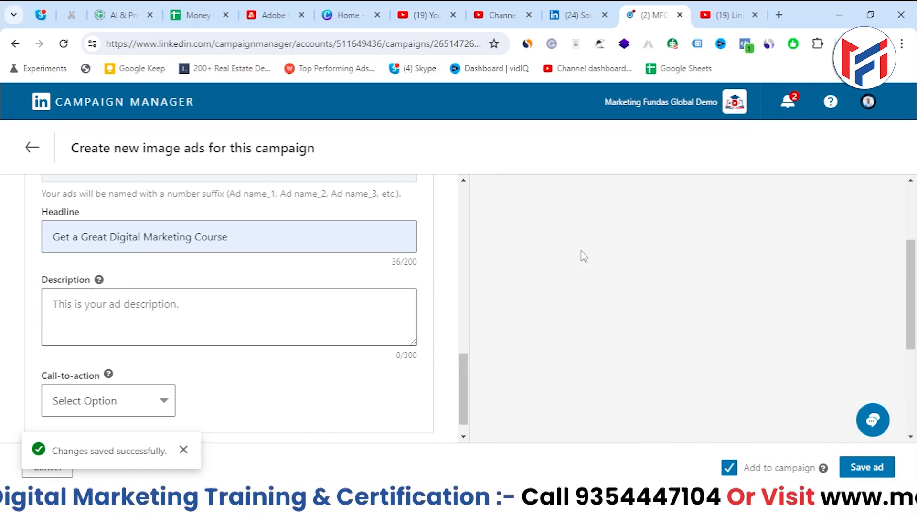
pyautogui.scroll(3, 583, 257)
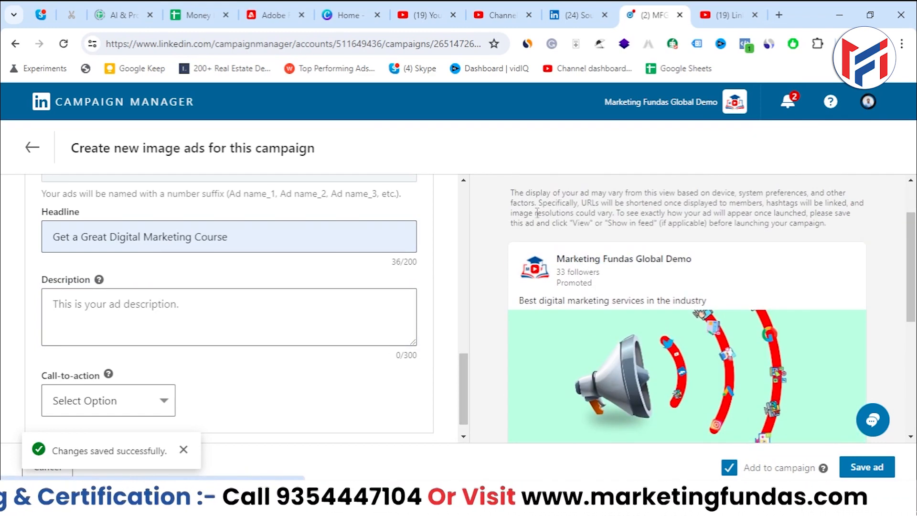
pyautogui.click(550, 223)
pyautogui.scroll(-5, 529, 343)
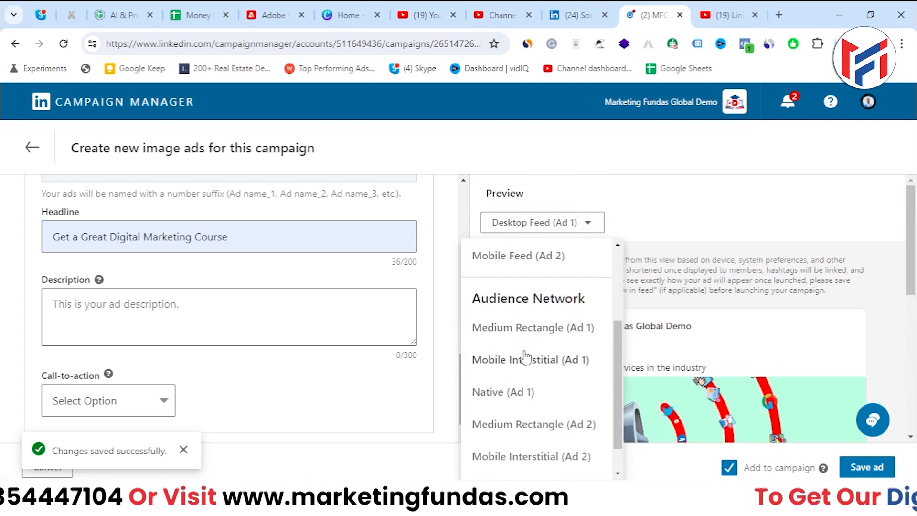
pyautogui.click(522, 333)
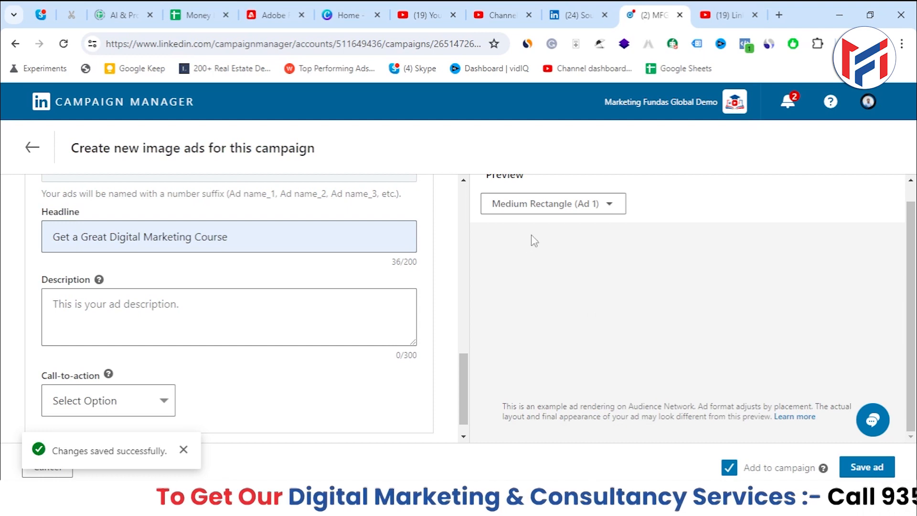
# Set the ad description to "Demo Demo Demo Demo" and the call-to-action to Learn more
pyautogui.scroll(1, 513, 315)
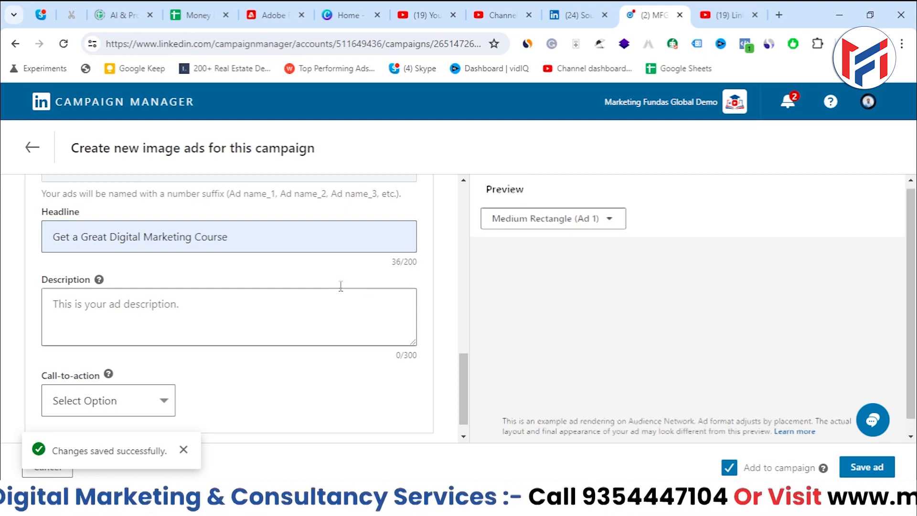
pyautogui.click(275, 306)
pyautogui.write('Demo D')
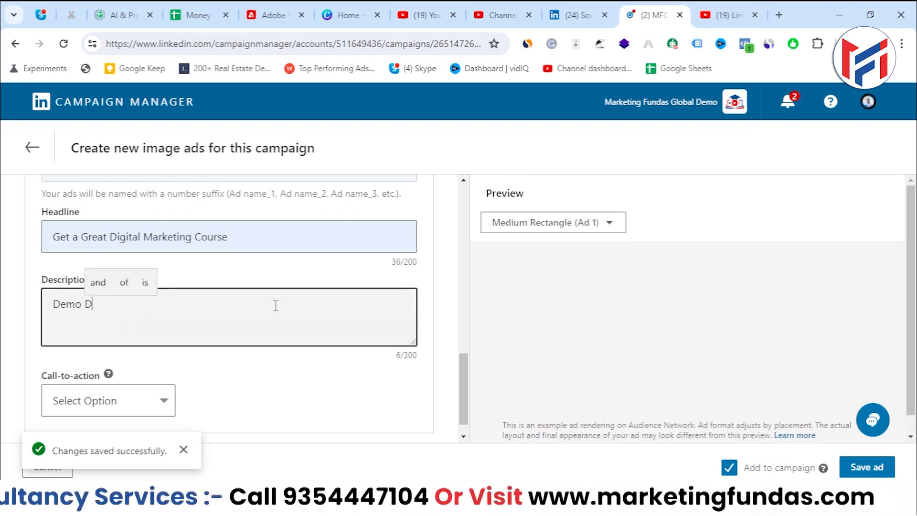
pyautogui.write('emo Demo Demo')
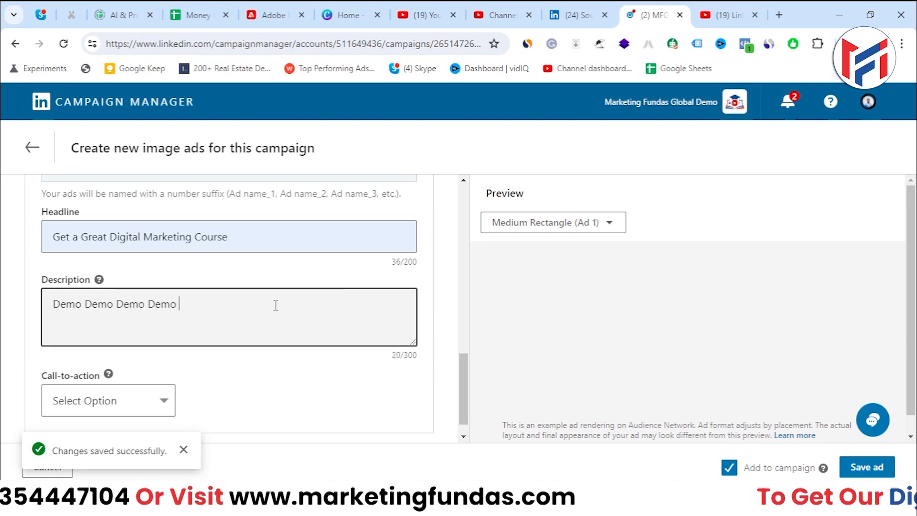
pyautogui.click(155, 402)
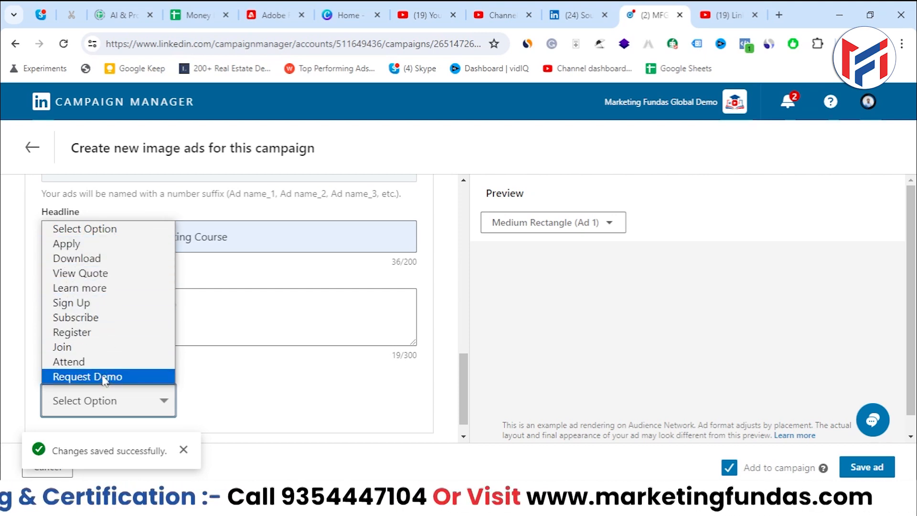
pyautogui.click(98, 287)
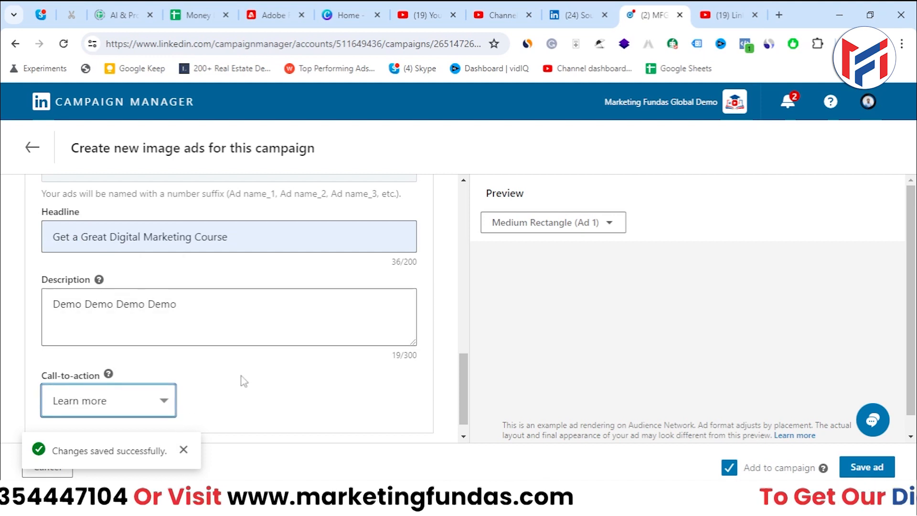
pyautogui.click(183, 451)
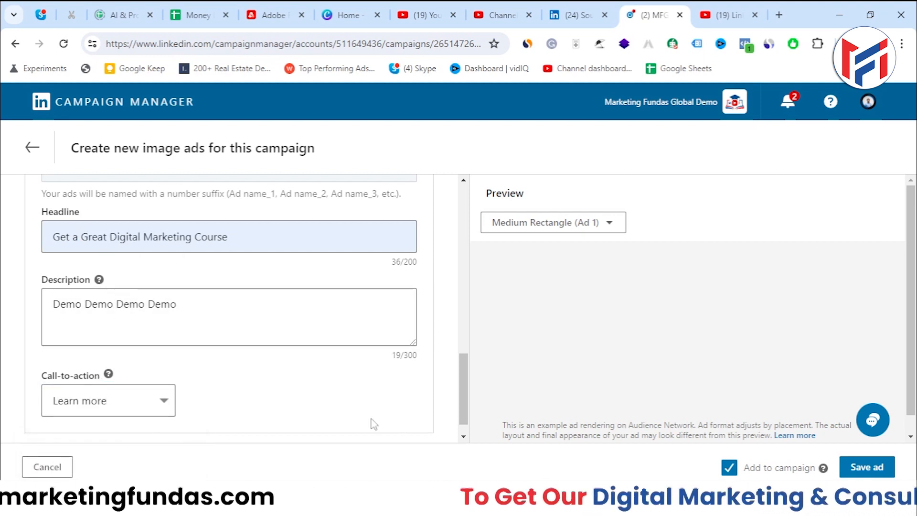
# Preview Ad 1 in the Desktop Feed format, down to its headline and call-to-action
pyautogui.scroll(-1, 462, 388)
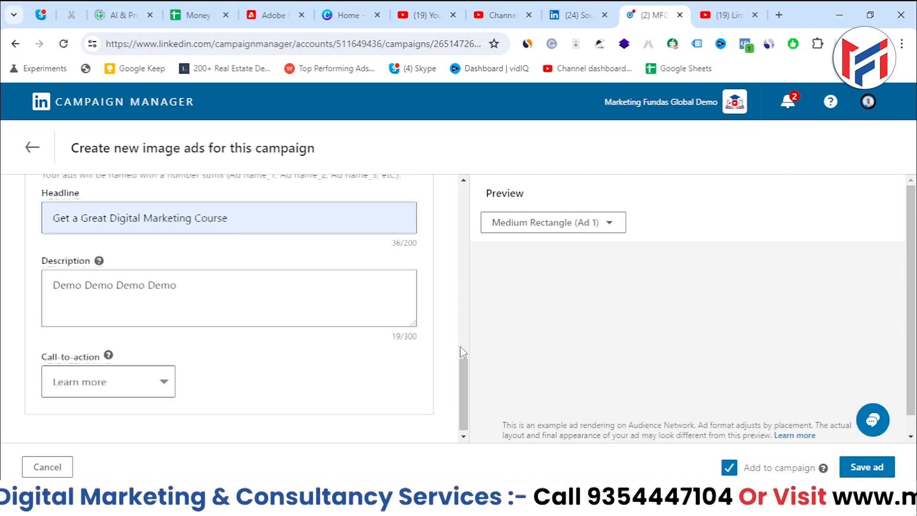
pyautogui.scroll(3, 460, 346)
pyautogui.click(547, 229)
pyautogui.click(539, 295)
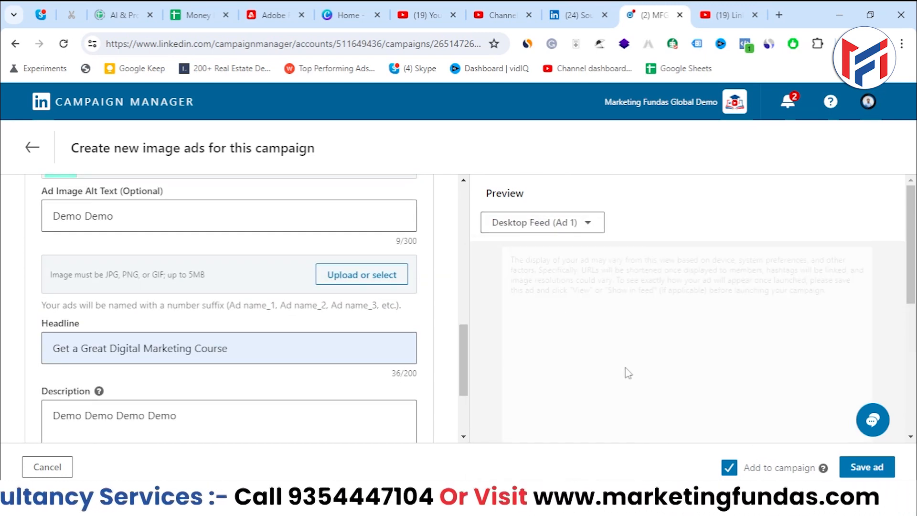
pyautogui.moveTo(912, 277); pyautogui.dragTo(916, 372)
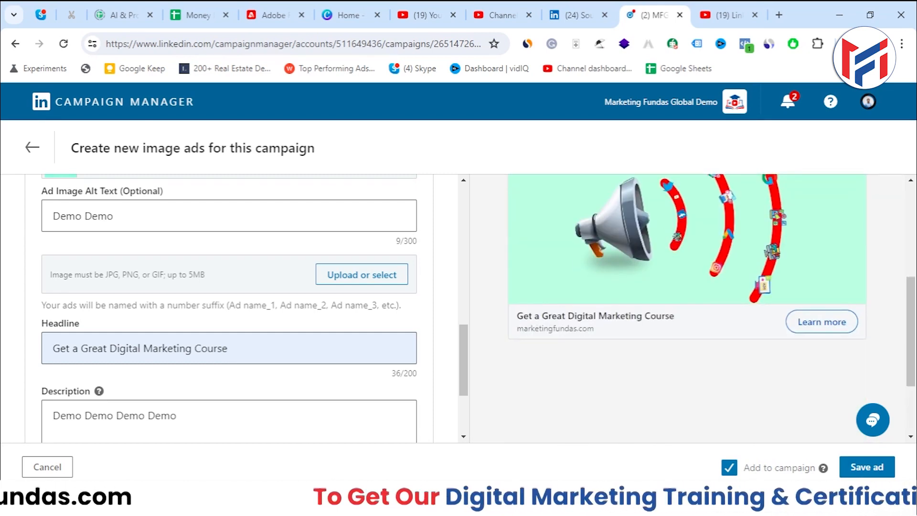
# Save the two image ads to the campaign and proceed to the review and launch stage
pyautogui.click(867, 468)
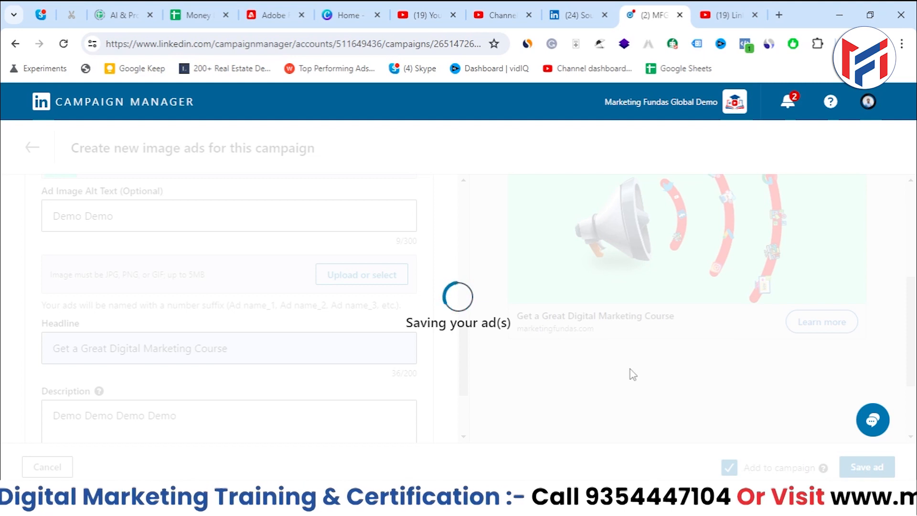
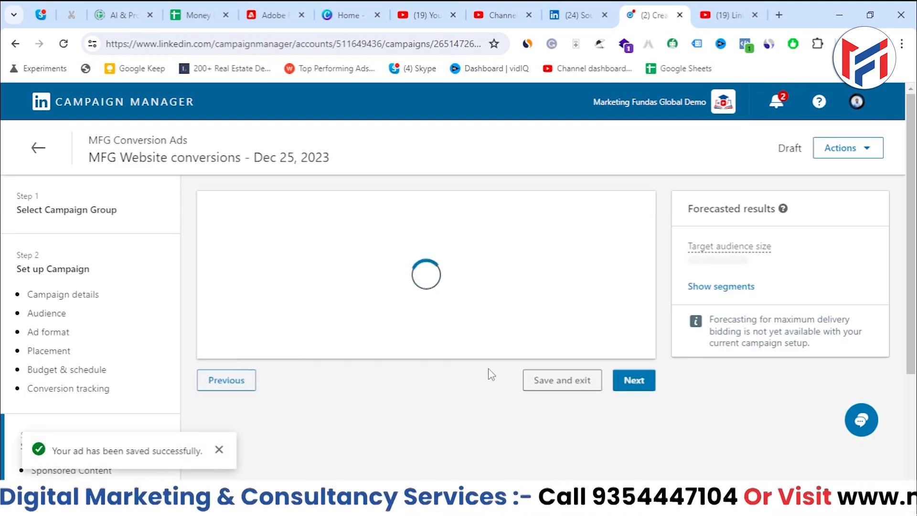
pyautogui.scroll(-5, 484, 368)
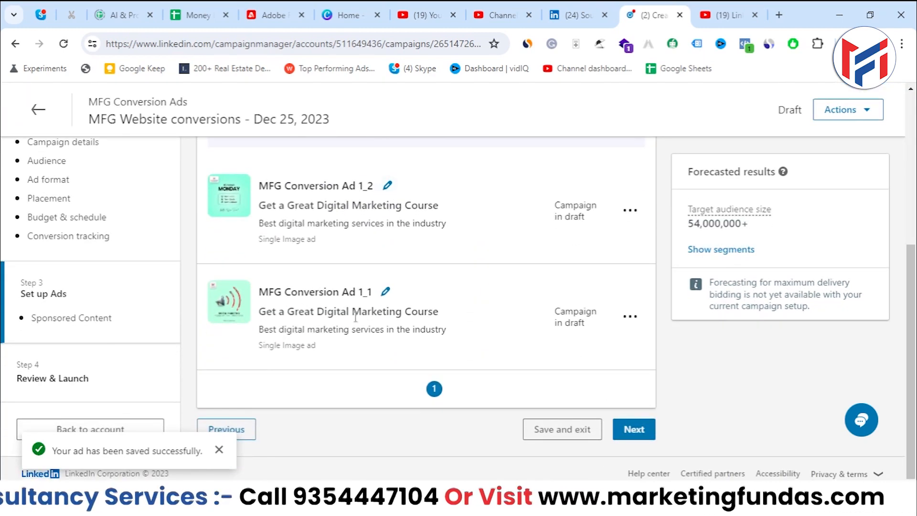
pyautogui.click(642, 443)
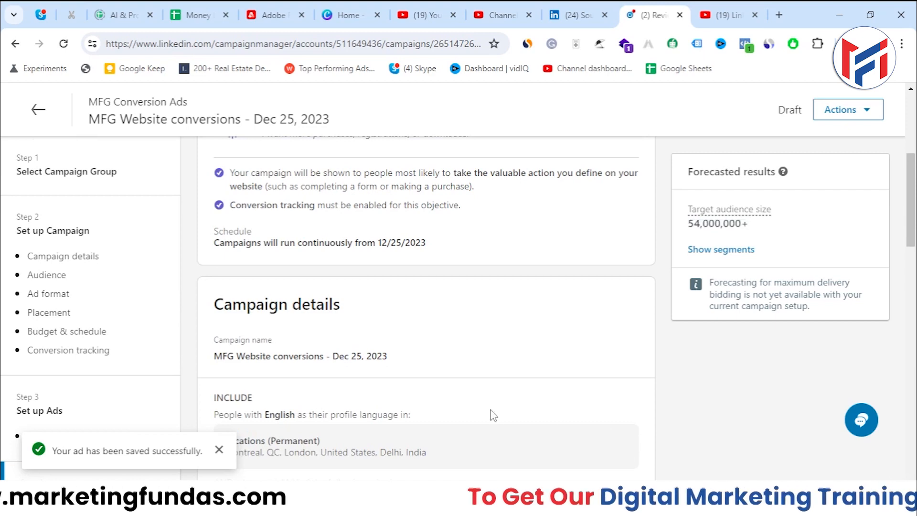
# Review the campaign group, campaign details, ads and payment method, and save and exit the campaign without launching it
pyautogui.scroll(2, 492, 416)
pyautogui.scroll(3, 493, 414)
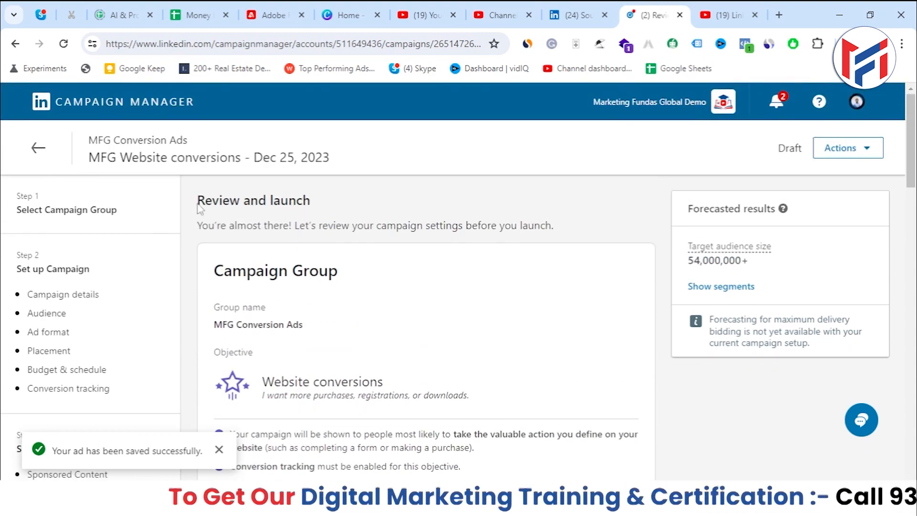
pyautogui.scroll(-1, 406, 325)
pyautogui.scroll(-7, 406, 325)
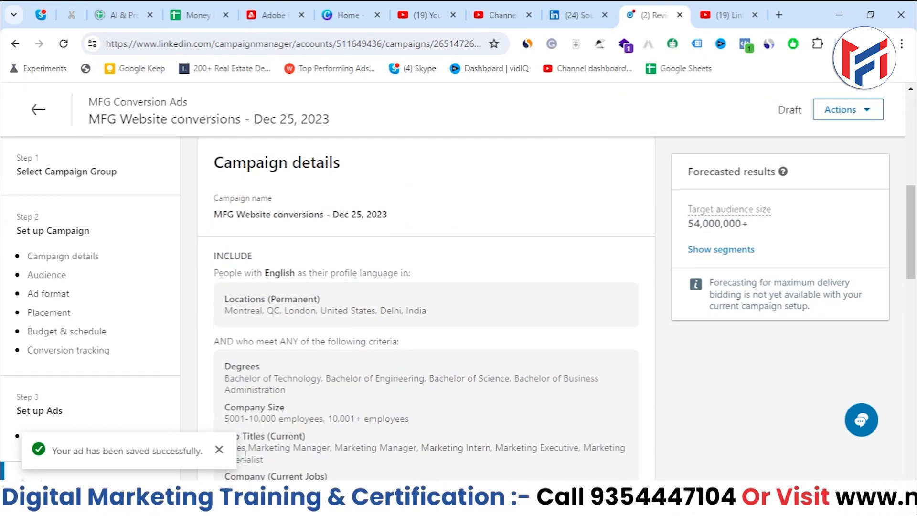
pyautogui.click(219, 449)
pyautogui.scroll(-15, 256, 381)
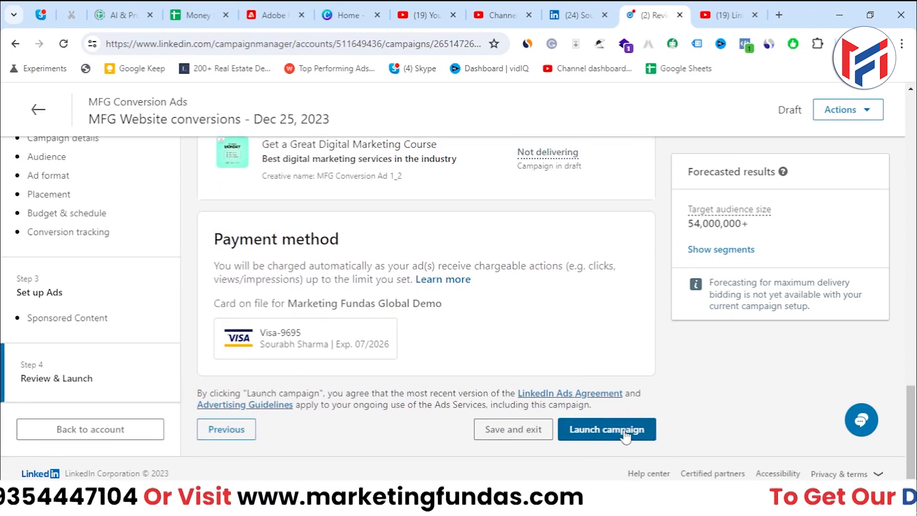
pyautogui.scroll(4, 406, 321)
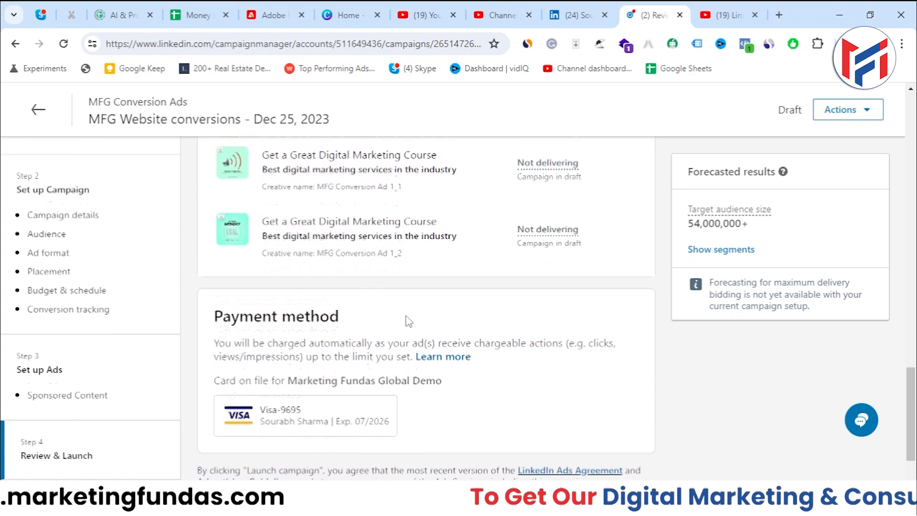
pyautogui.scroll(-4, 407, 318)
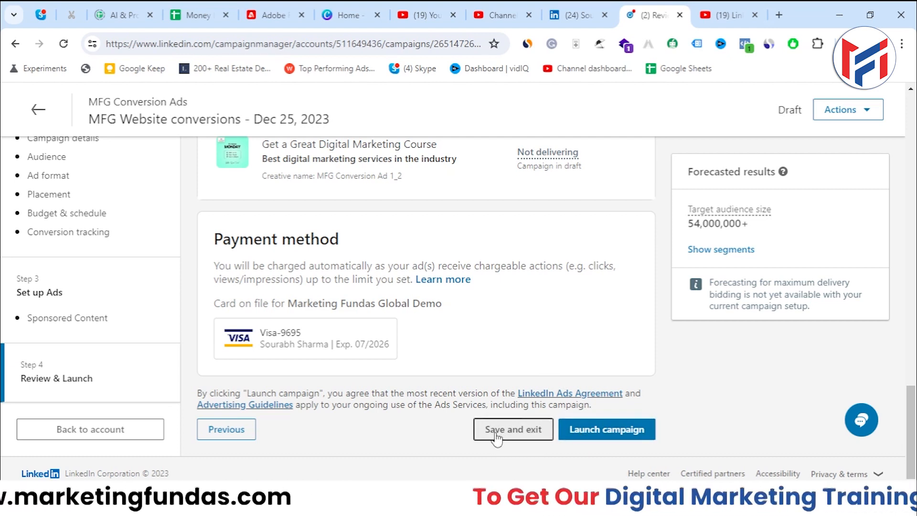
pyautogui.click(516, 432)
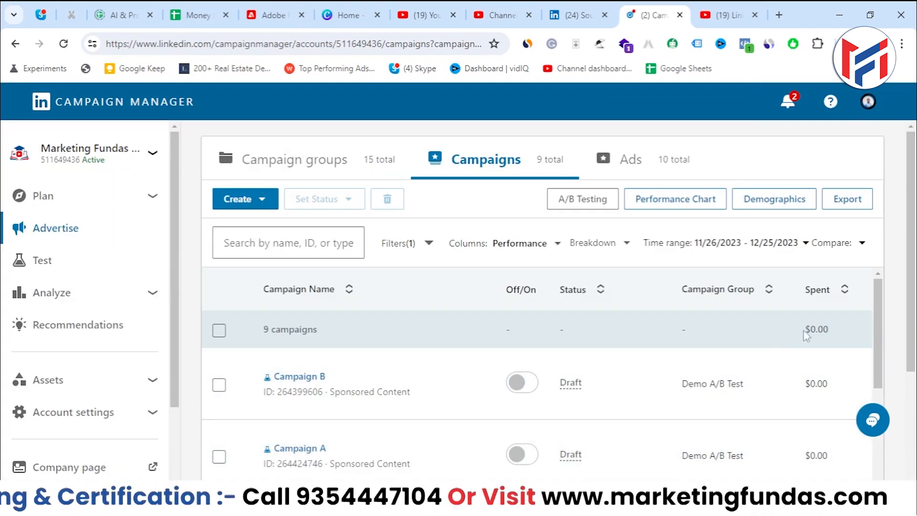
# Find the draft campaign "MFG Website conversions - Dec 25, 2023" among the campaigns and reopen it for editing and launch
pyautogui.scroll(-3, 902, 295)
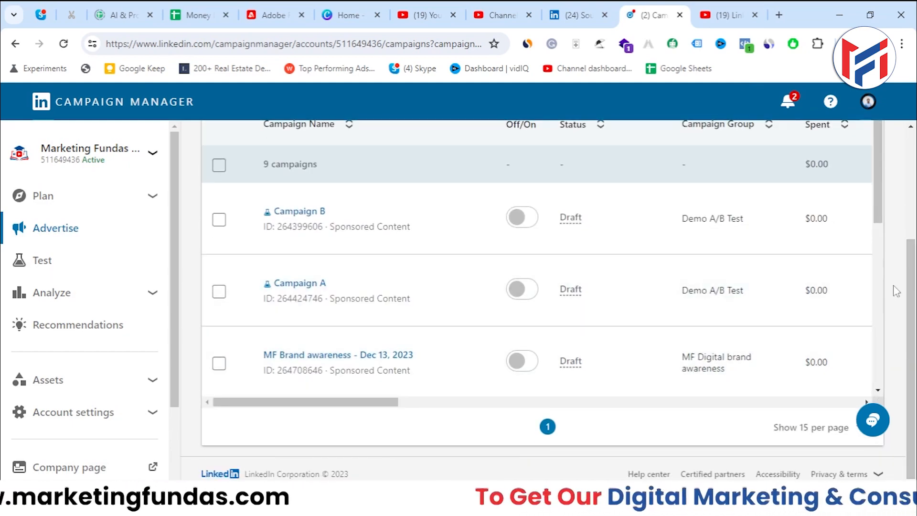
pyautogui.scroll(1, 896, 228)
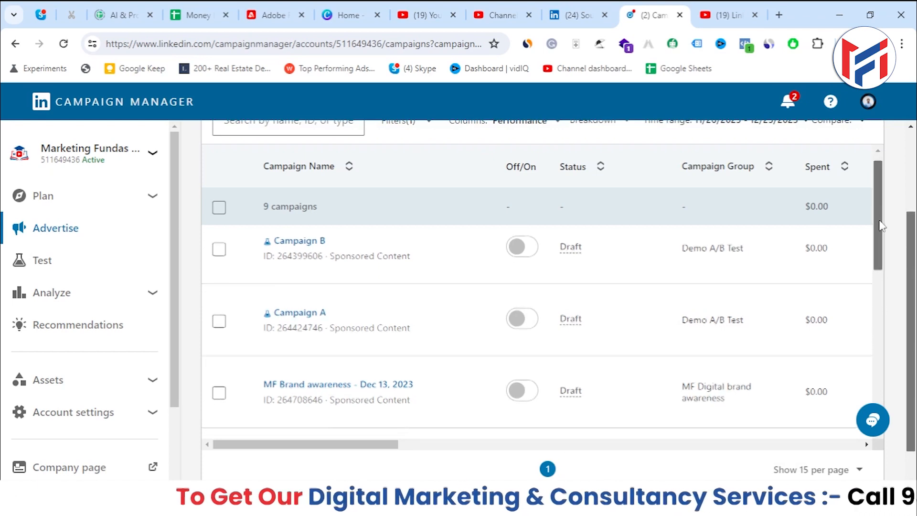
pyautogui.scroll(-5, 860, 287)
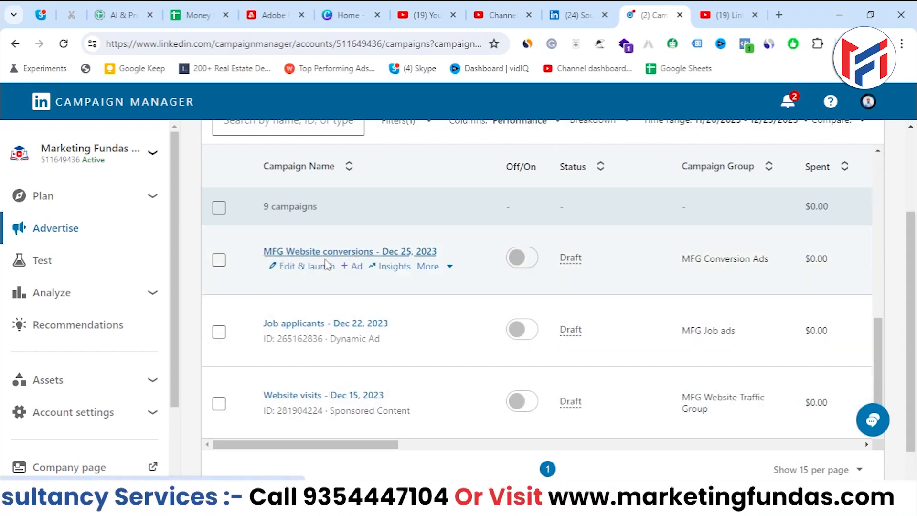
pyautogui.scroll(1, 380, 266)
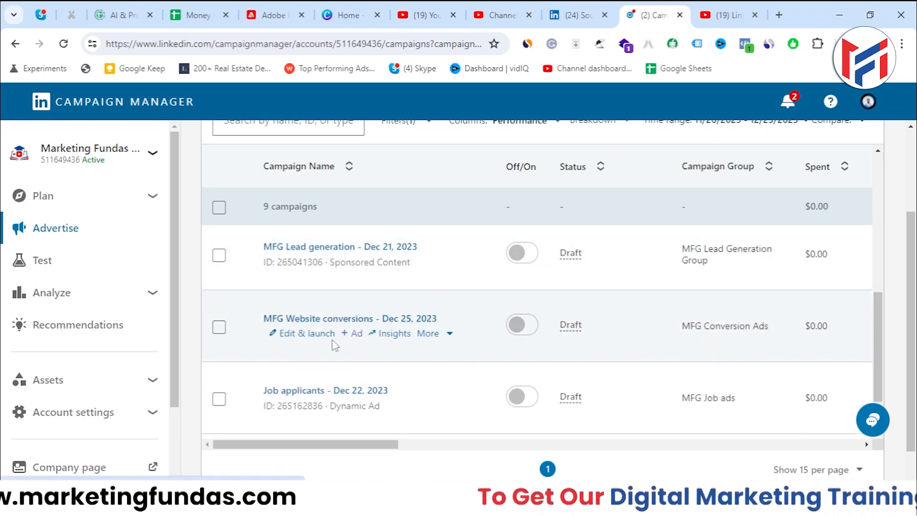
pyautogui.click(313, 334)
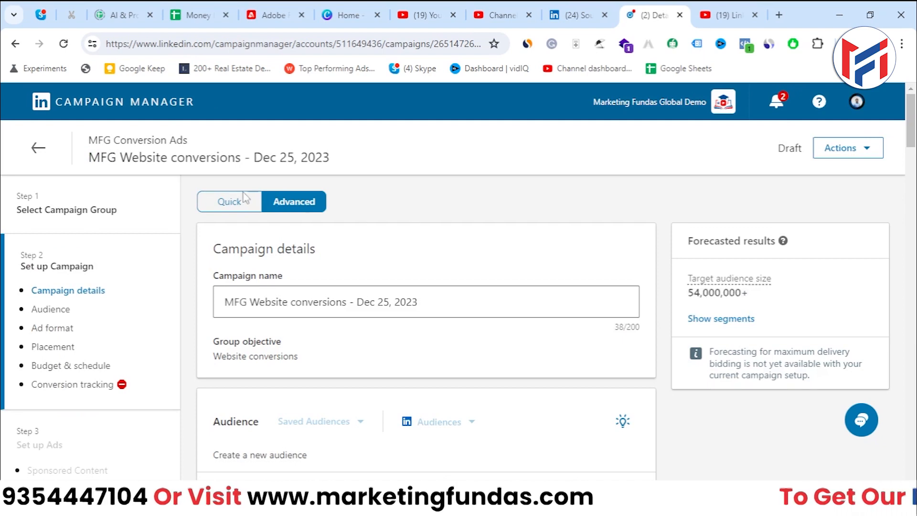
# Go through the reopened campaign's setup and ads stages without changes, up to Review & Launch
pyautogui.moveTo(912, 134); pyautogui.dragTo(913, 162)
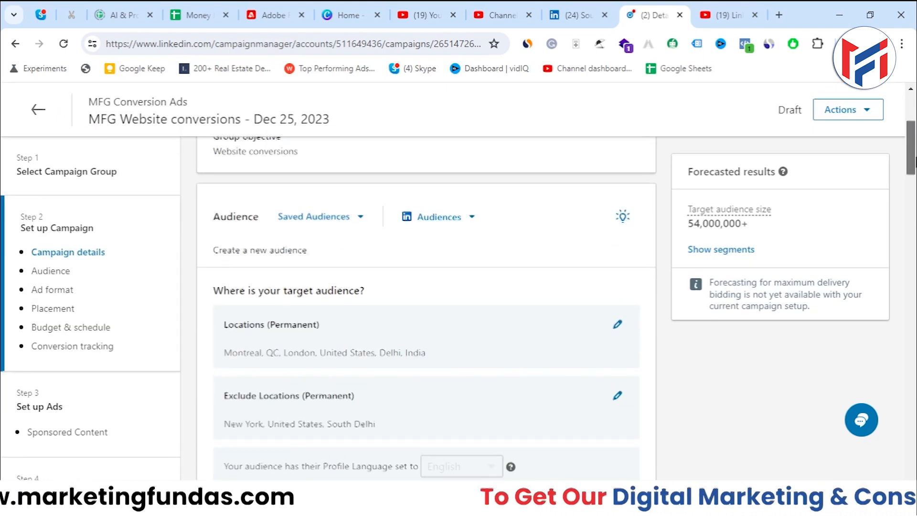
pyautogui.scroll(-15, 878, 470)
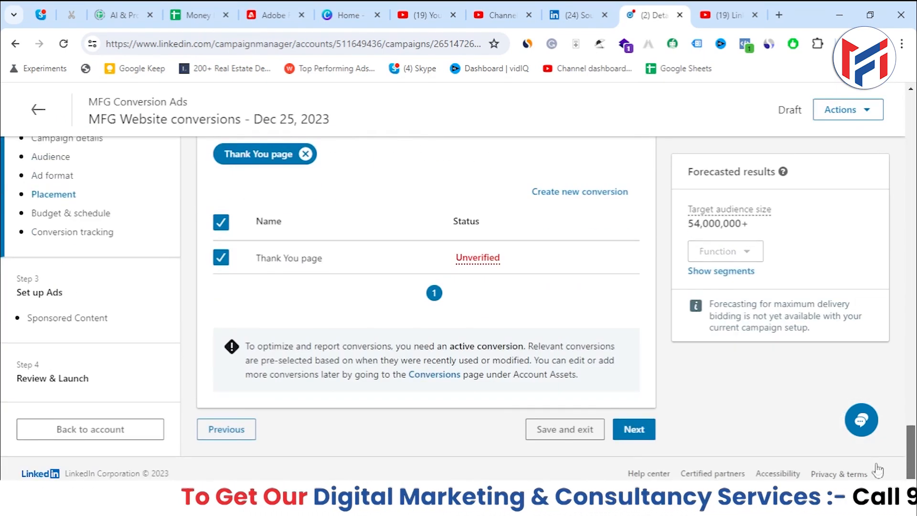
pyautogui.click(633, 431)
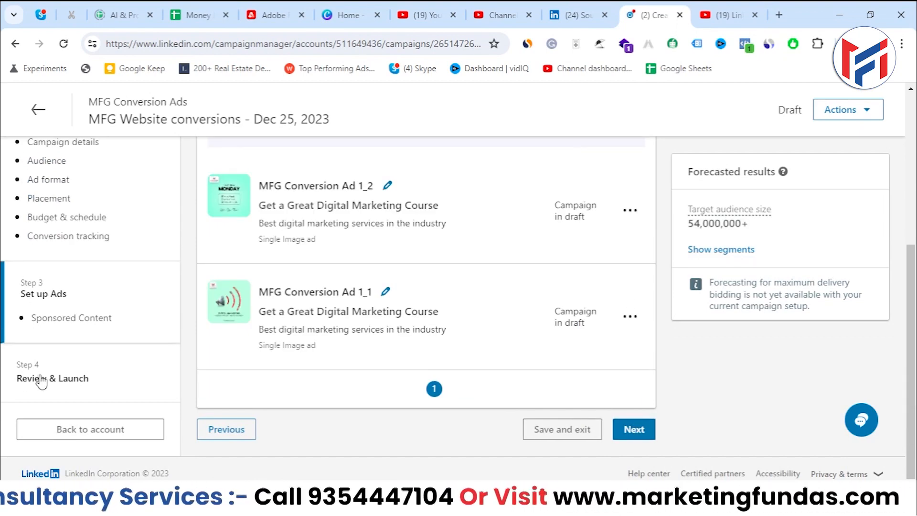
pyautogui.click(69, 381)
# Examine the campaign's launch summary, including its budget, conversions, ads and payment method
pyautogui.scroll(-1, 383, 315)
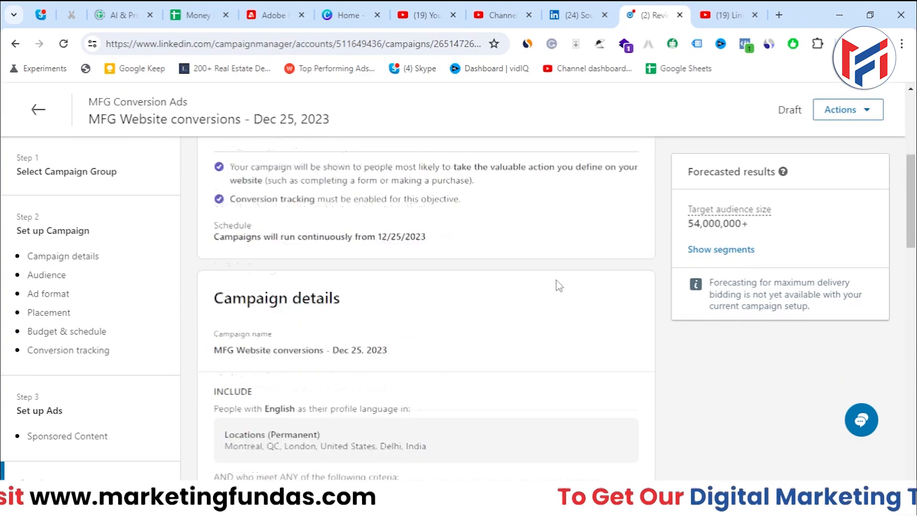
pyautogui.scroll(-15, 558, 289)
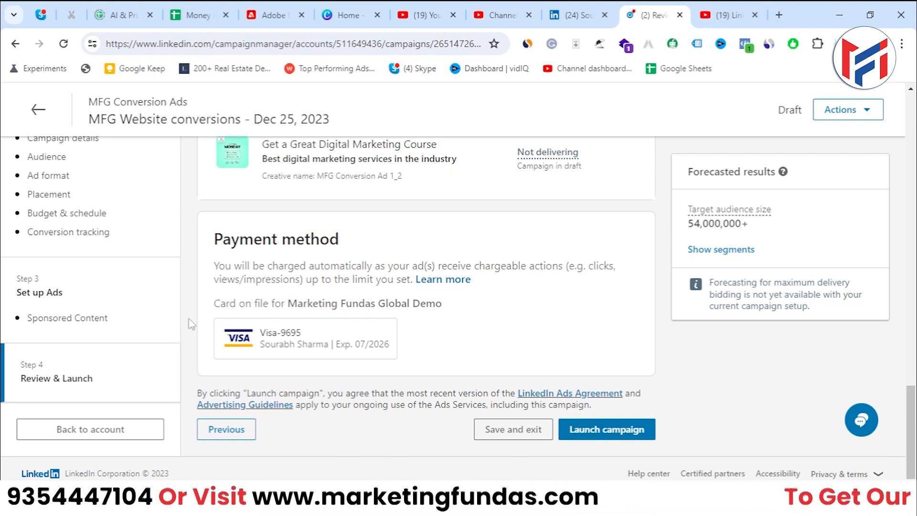
pyautogui.scroll(4, 100, 340)
pyautogui.scroll(-3, 35, 256)
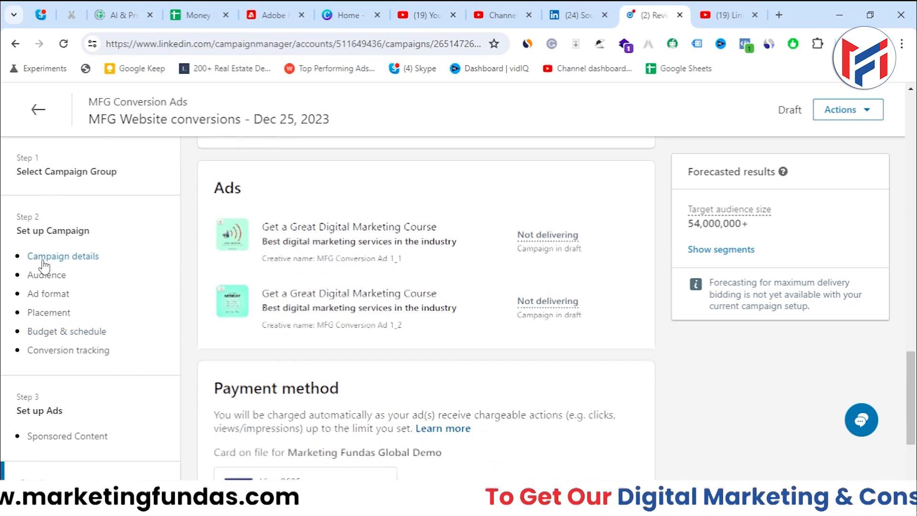
pyautogui.scroll(3, 18, 198)
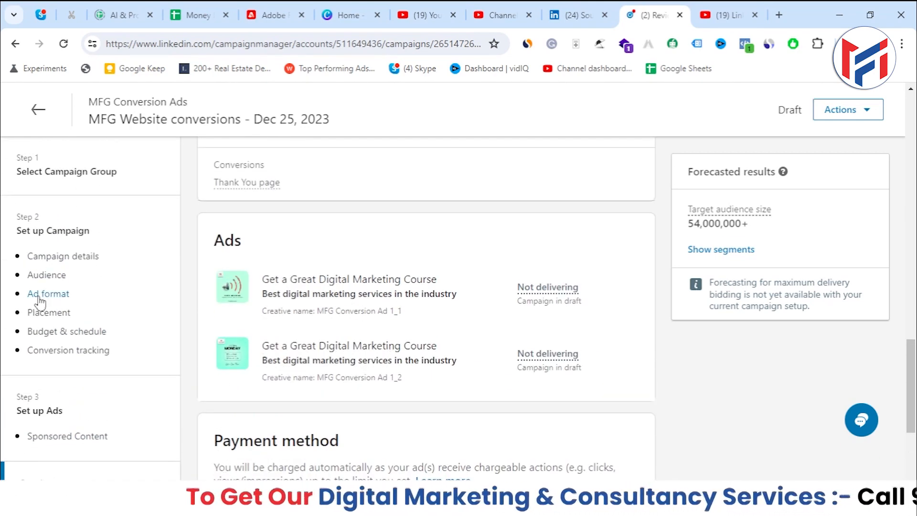
pyautogui.scroll(-4, 40, 301)
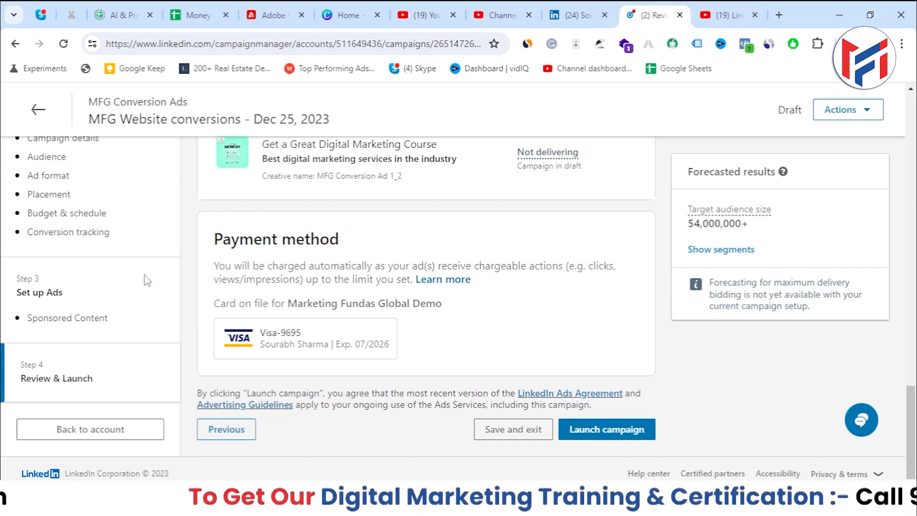
pyautogui.scroll(5, 448, 313)
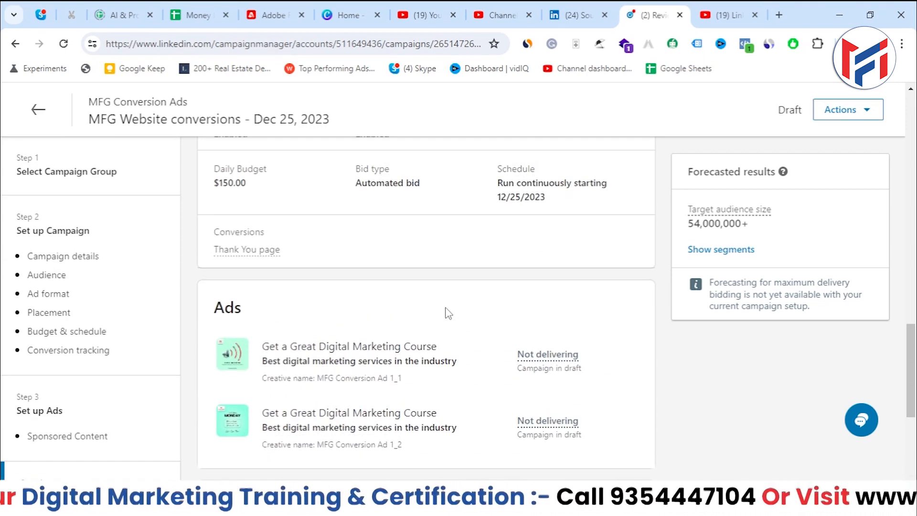